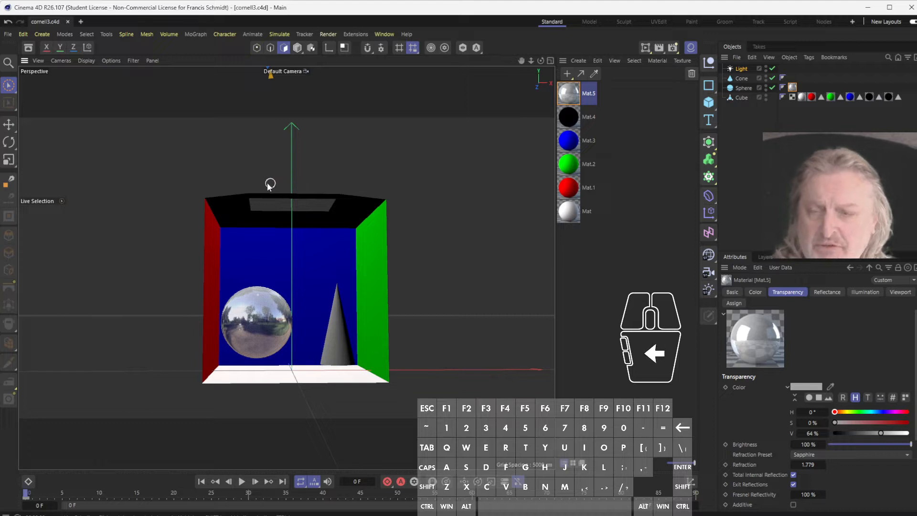
Delete the existing light from the Cornell box scene
alt+drag(295, 220, 267, 224)
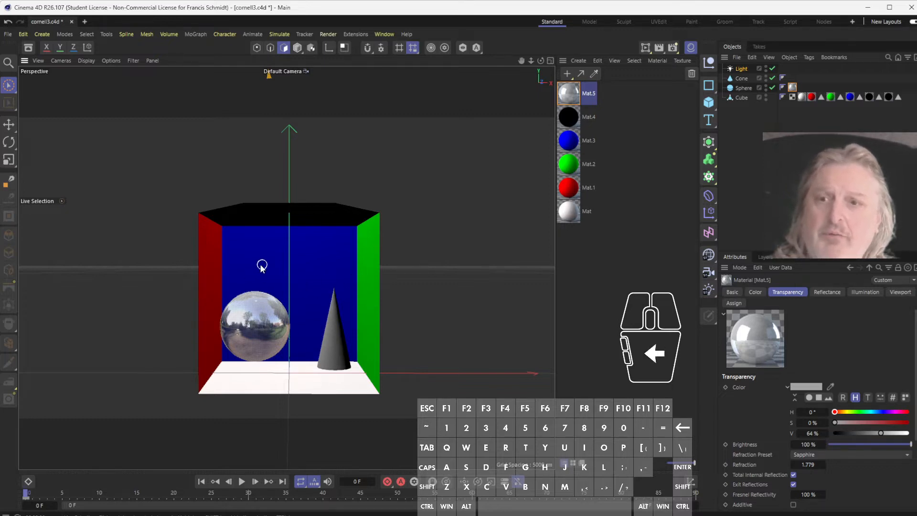
mouse_move(352, 277)
alt+mouse_down()
mouse_move(343, 190)
mouse_move(345, 219)
mouse_move(331, 202)
mouse_move(345, 316)
mouse_move(340, 273)
mouse_move(360, 273)
mouse_move(350, 274)
alt+mouse_up()
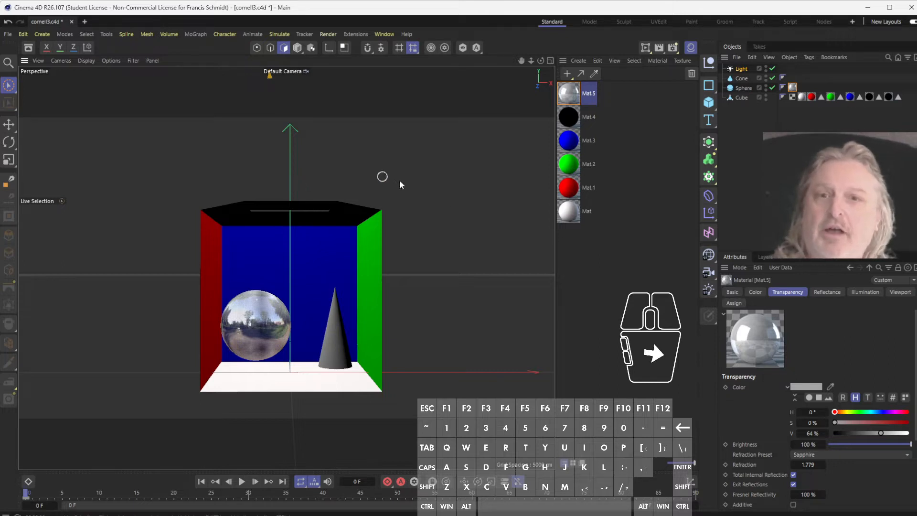
click(743, 69)
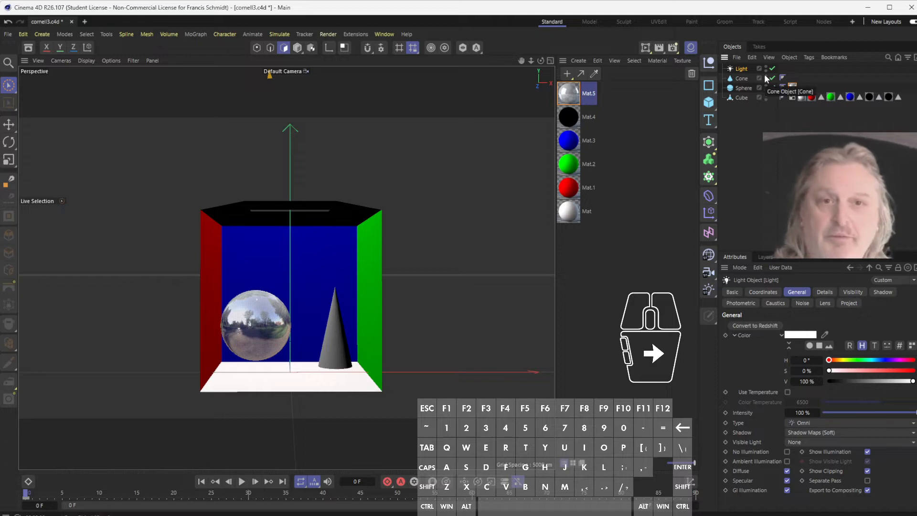
click(775, 150)
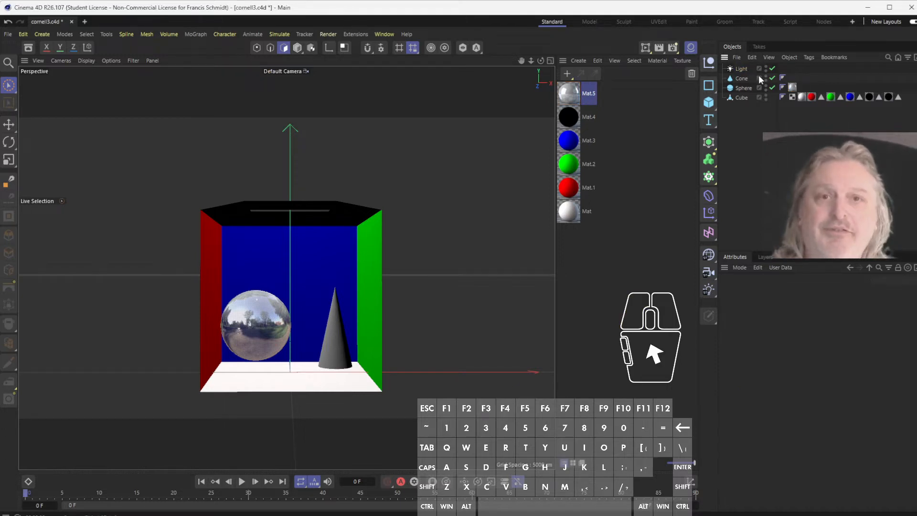
click(790, 68)
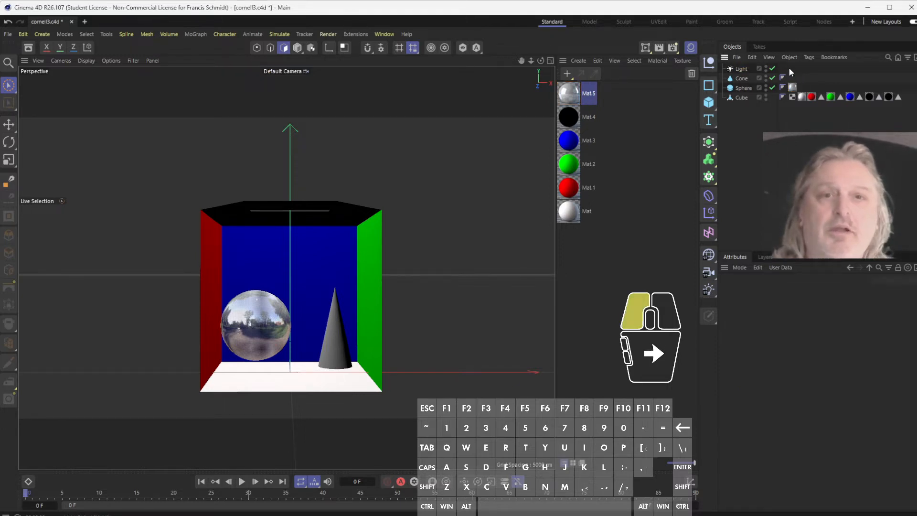
click(740, 69)
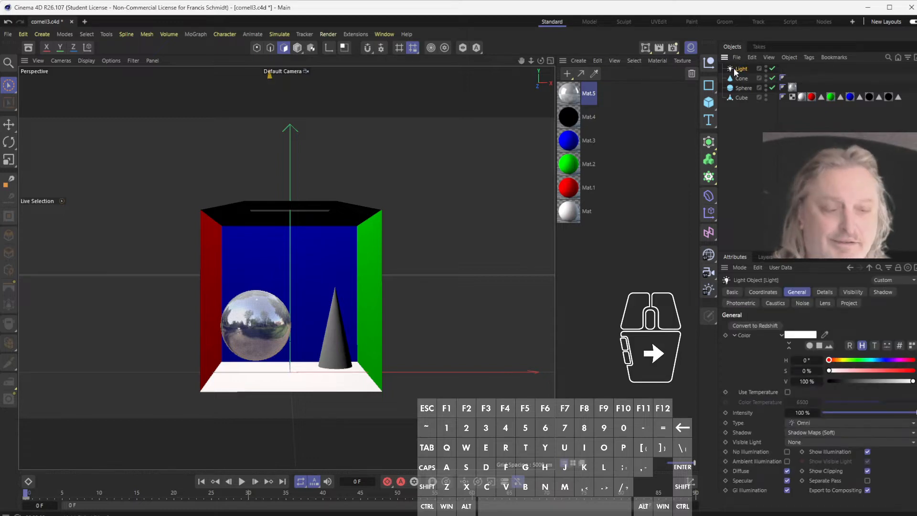
key(Delete)
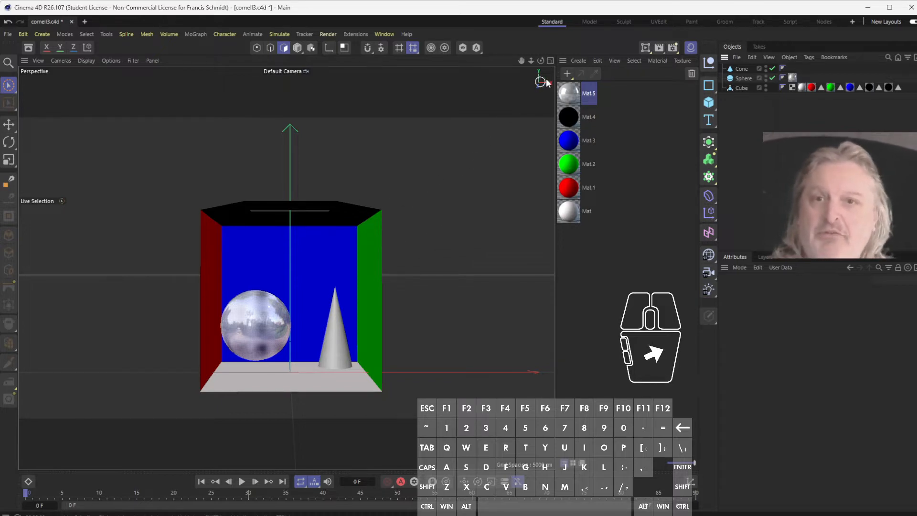
Start an interactive render region, briefly try a default light and undo it, with the region narrowed to the box's left half
click(642, 48)
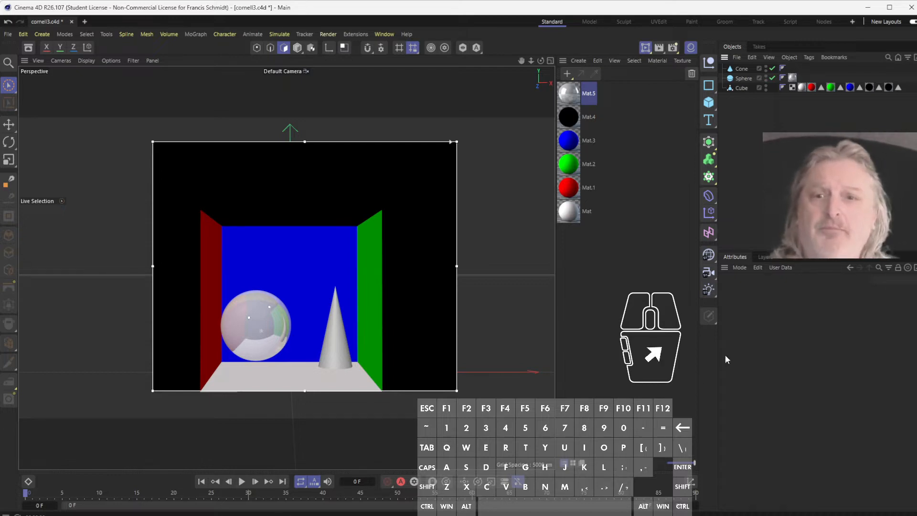
click(708, 290)
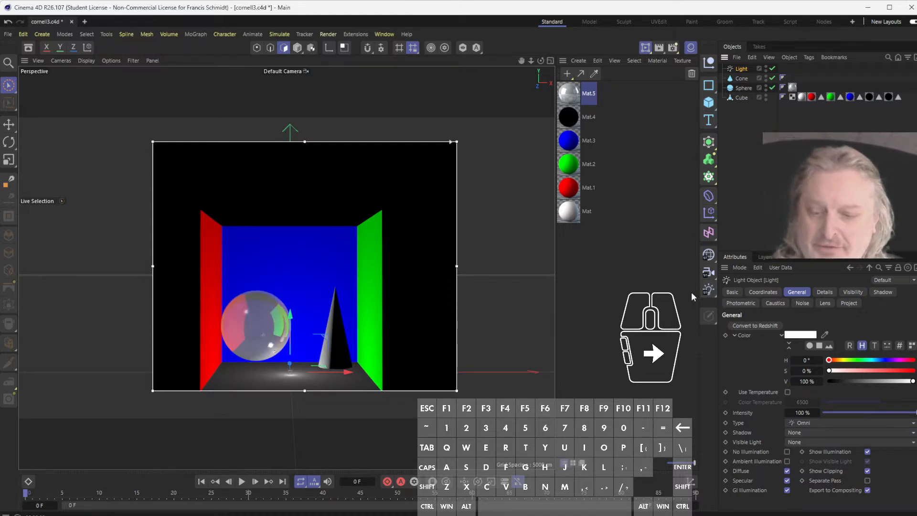
key(ctrl+z)
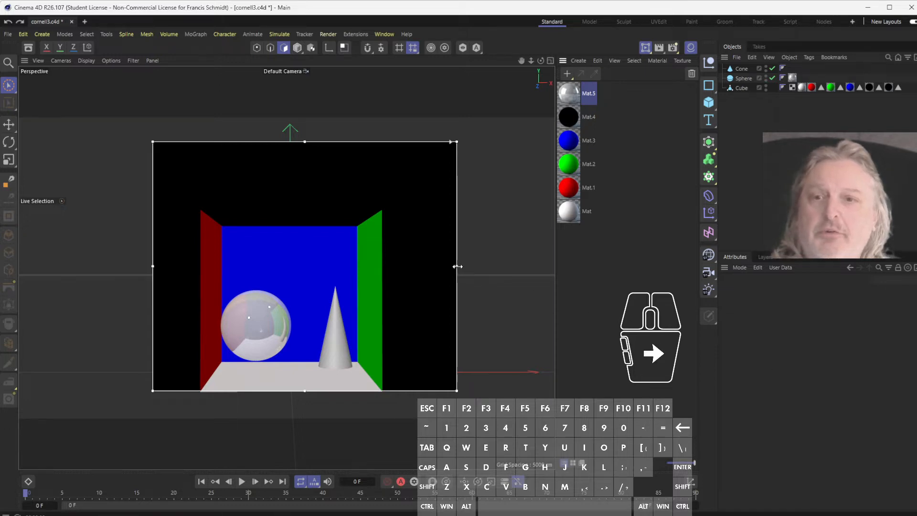
drag(457, 266, 280, 266)
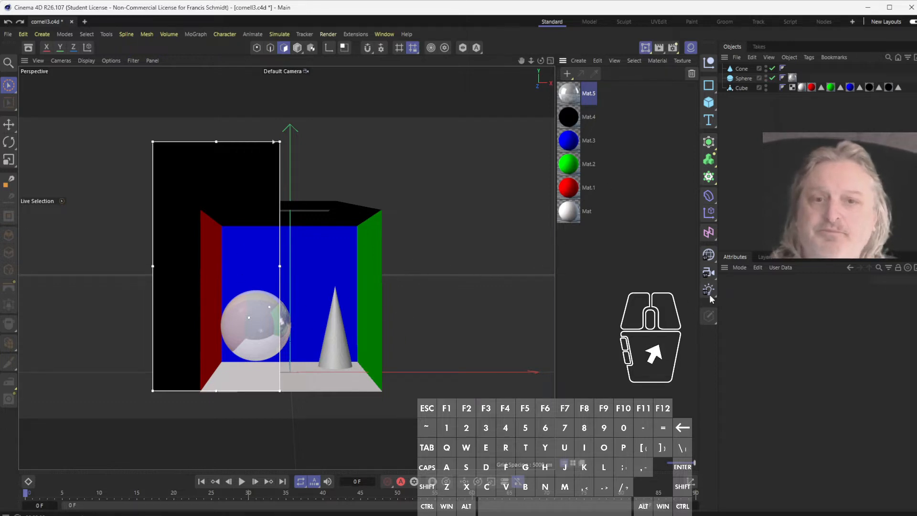
Add a Physical Sky and set its city to New York City, NY, USA, North America
drag(710, 292, 754, 451)
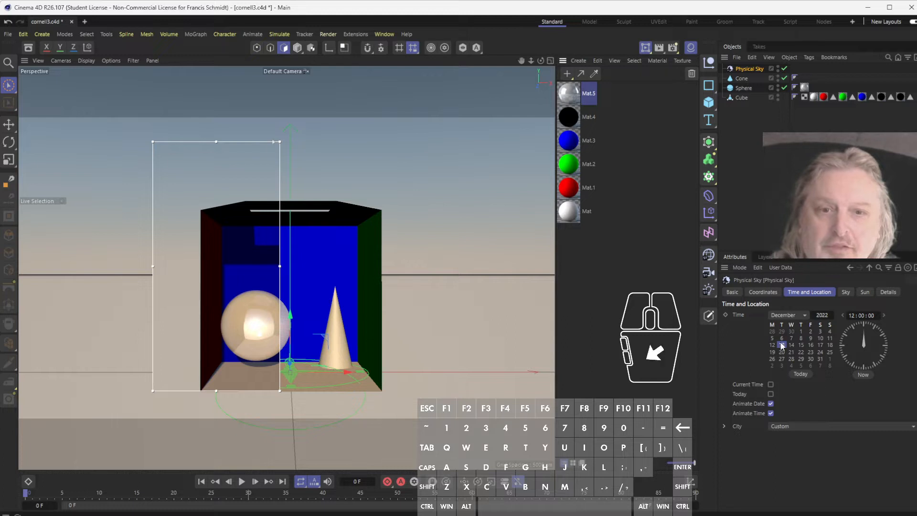
click(912, 427)
mouse_move(792, 488)
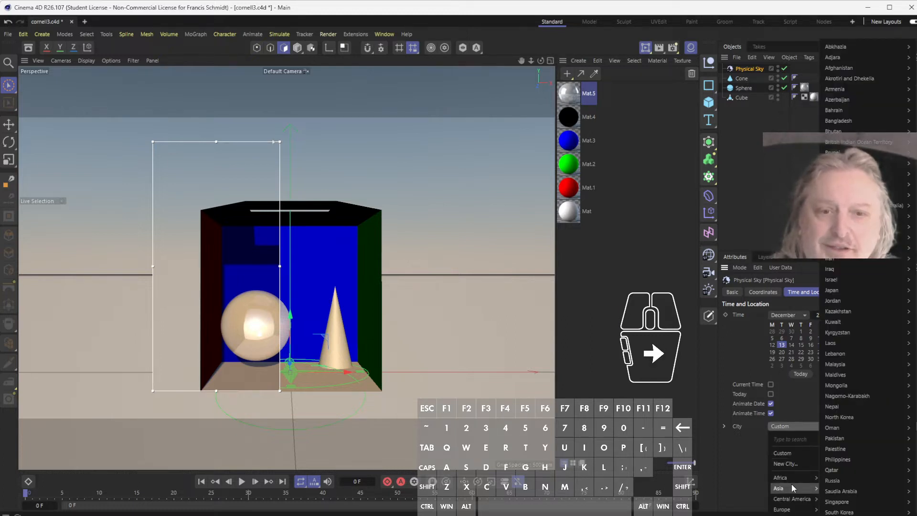
mouse_move(793, 515)
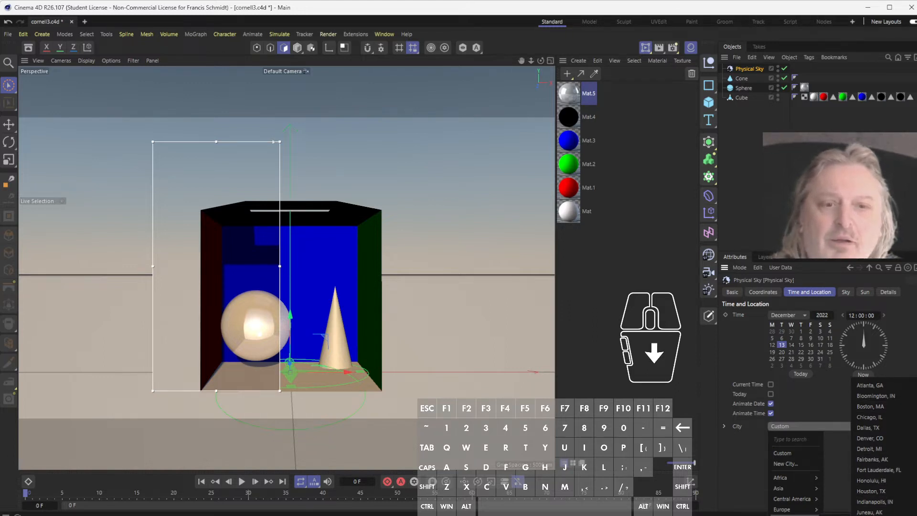
click(879, 515)
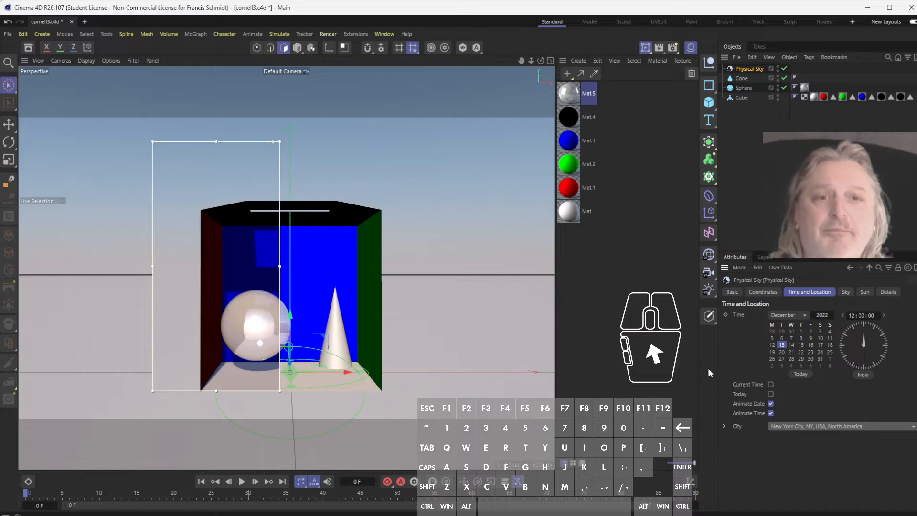
Try the sky's time of day at 05:38:00 and 07:24:00
drag(863, 337, 863, 337)
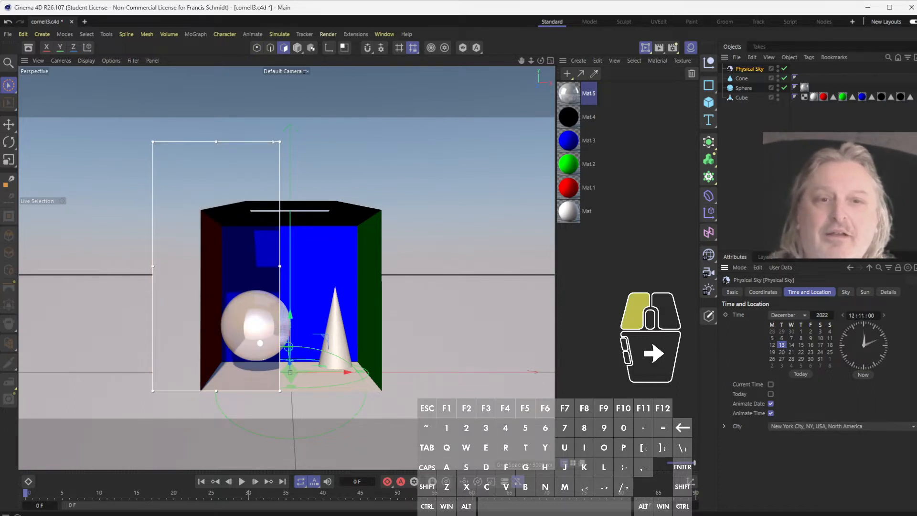
drag(873, 340, 854, 339)
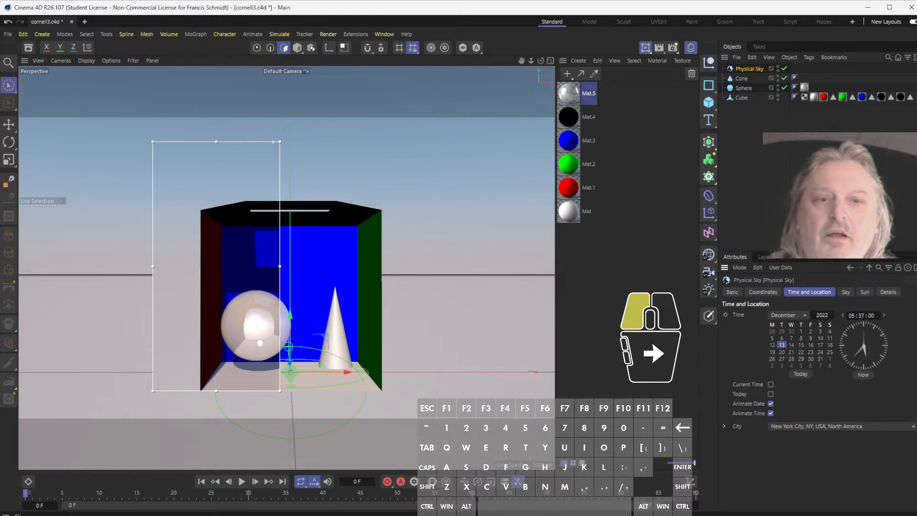
drag(841, 320, 841, 319)
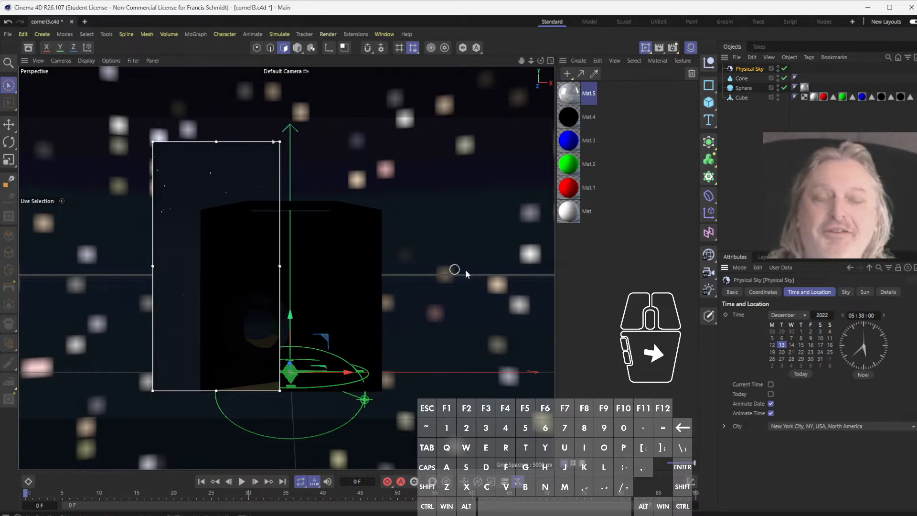
drag(854, 347, 862, 334)
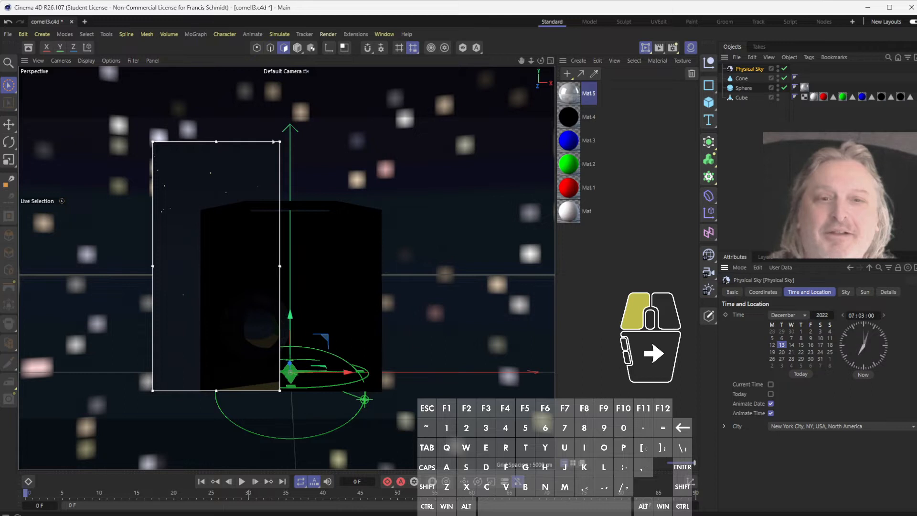
drag(839, 320, 838, 320)
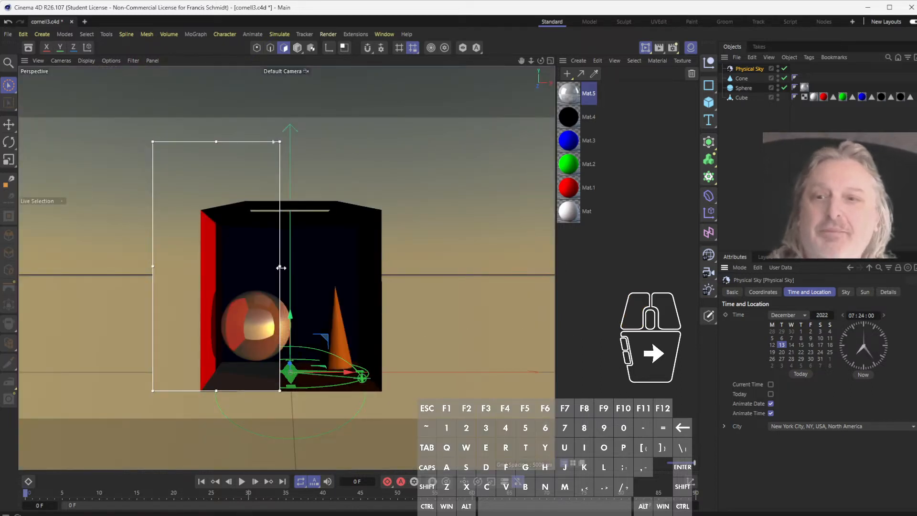
Widen the render region to frame the whole box and set the sky's time of day to 10:20:00
drag(280, 266, 464, 266)
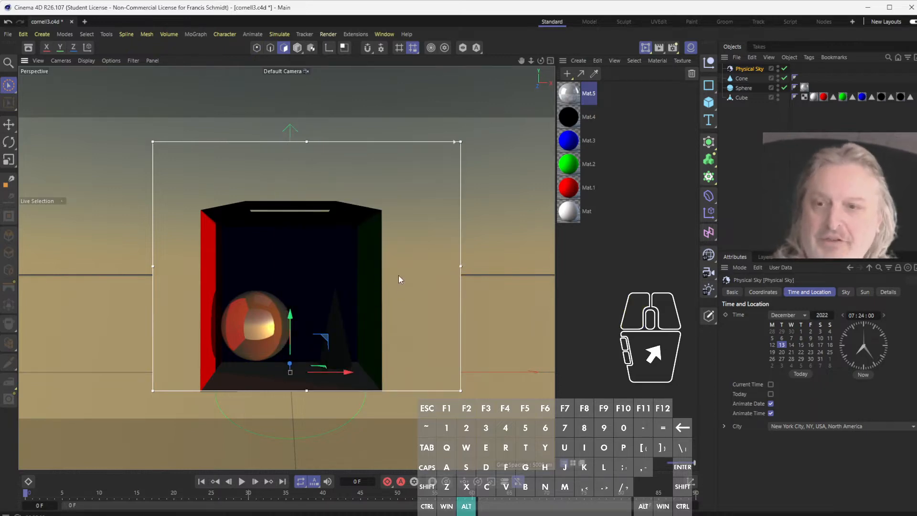
alt+drag(398, 275, 368, 307)
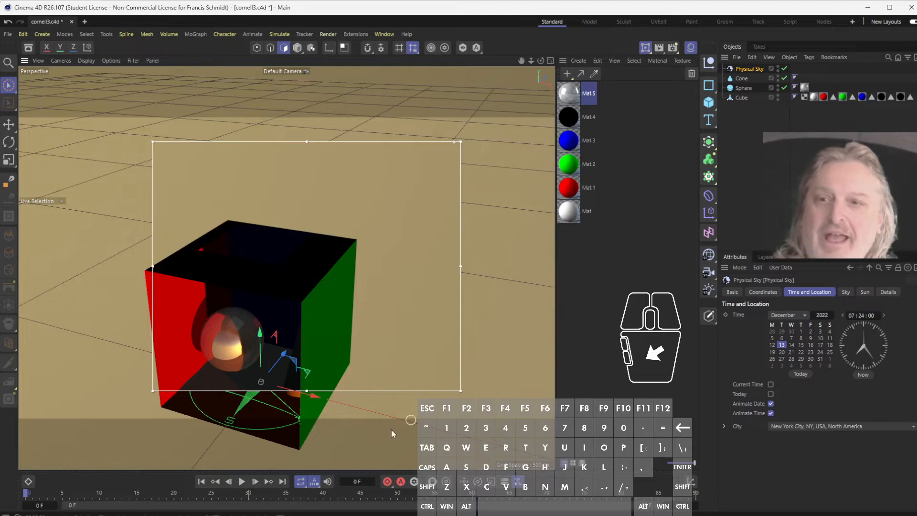
alt+drag(285, 261, 331, 282)
alt+middle_drag(331, 282, 445, 205)
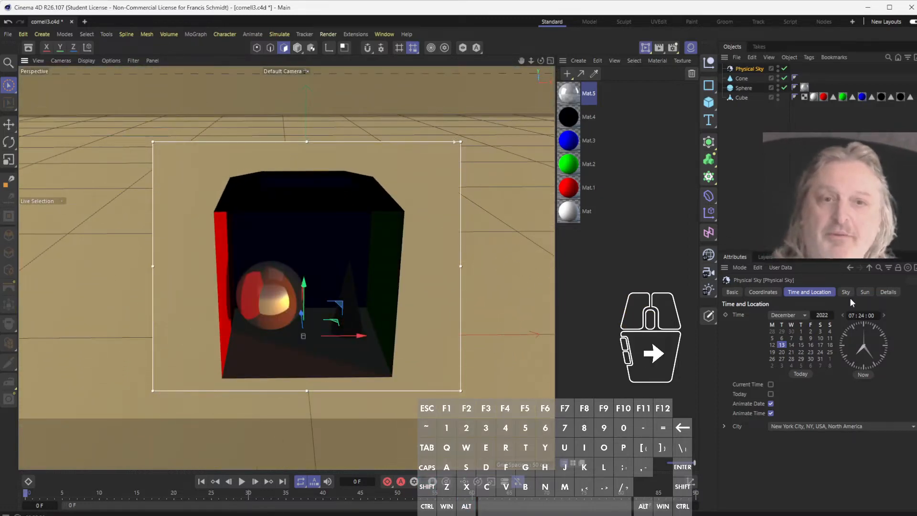
click(858, 334)
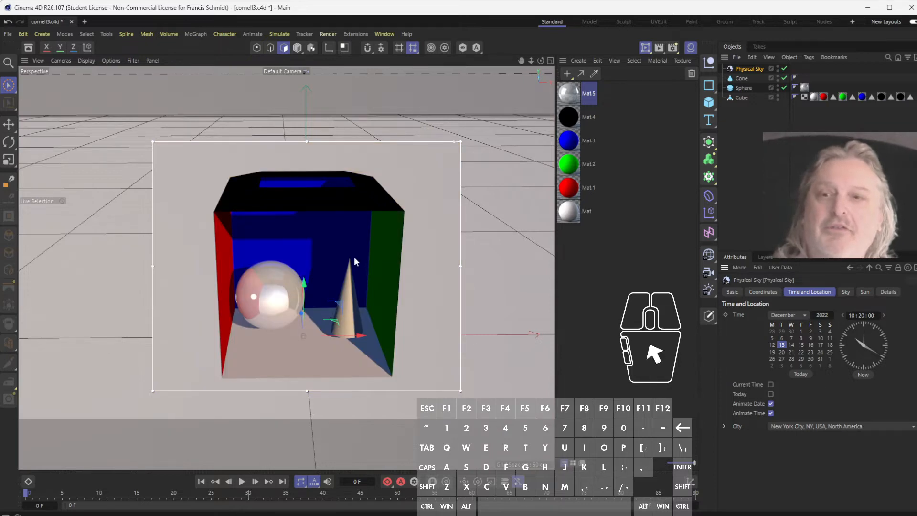
alt+drag(355, 237, 288, 189)
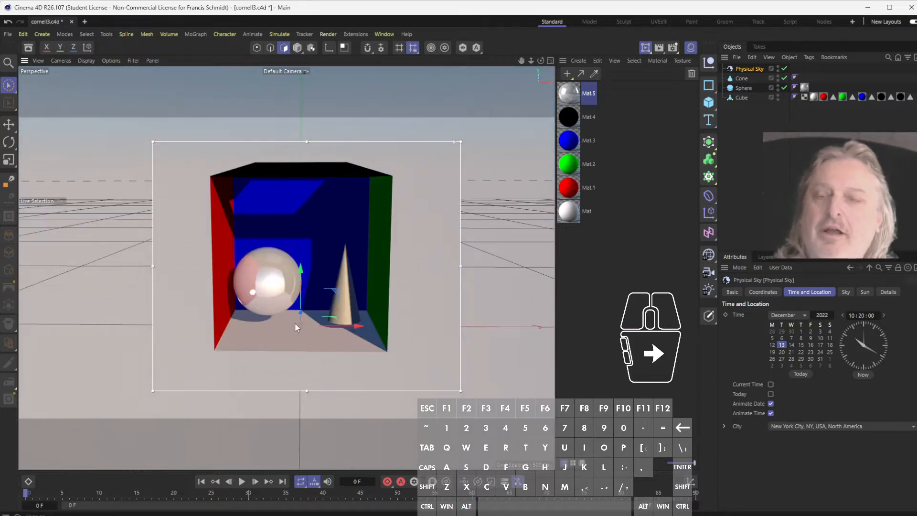
mouse_move(460, 266)
mouse_down()
mouse_move(266, 267)
mouse_move(172, 288)
mouse_move(451, 273)
mouse_up()
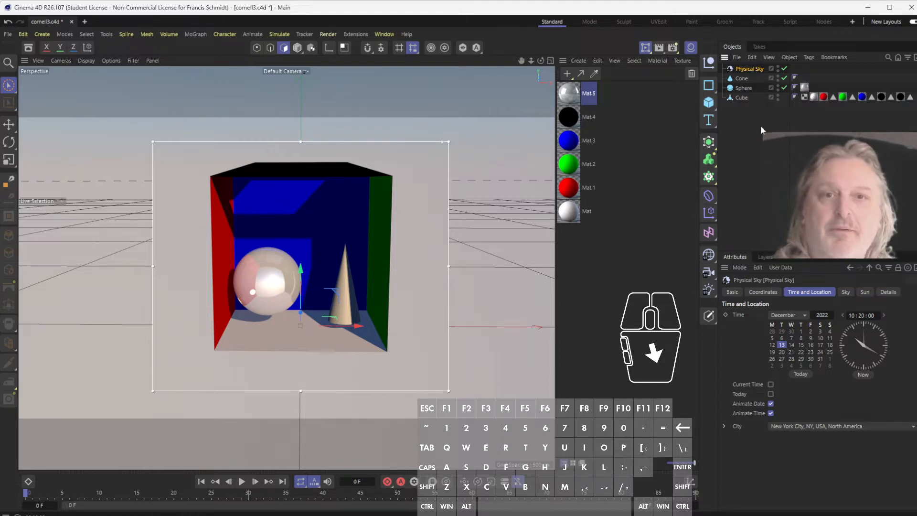
Delete the Physical Sky and narrow the render region to roughly the left half of the box
key(Delete)
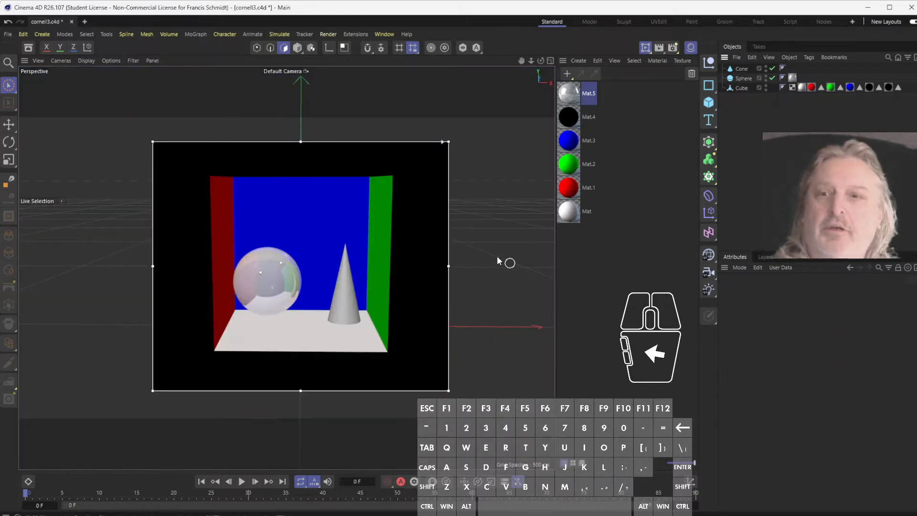
drag(448, 265, 307, 272)
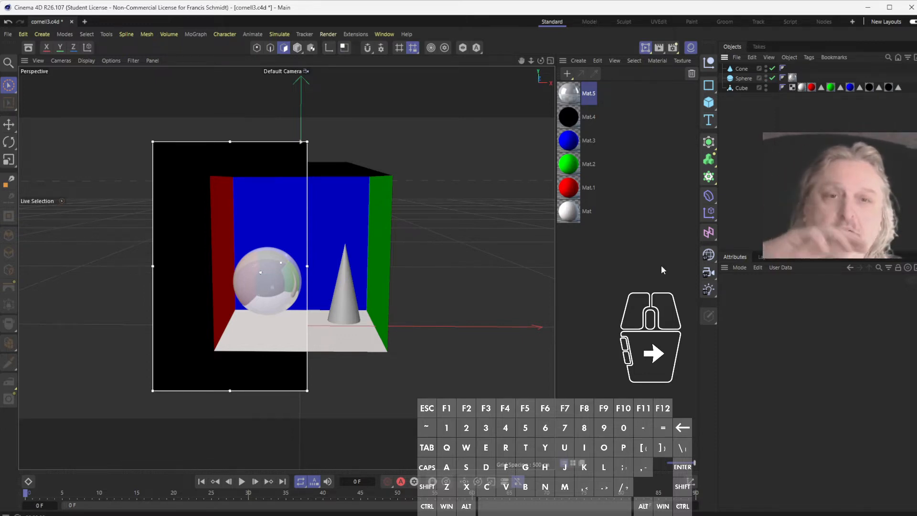
Add a standard light, narrow the render region to beside the box and raise the light above the box's ceiling
click(711, 289)
drag(711, 289, 742, 301)
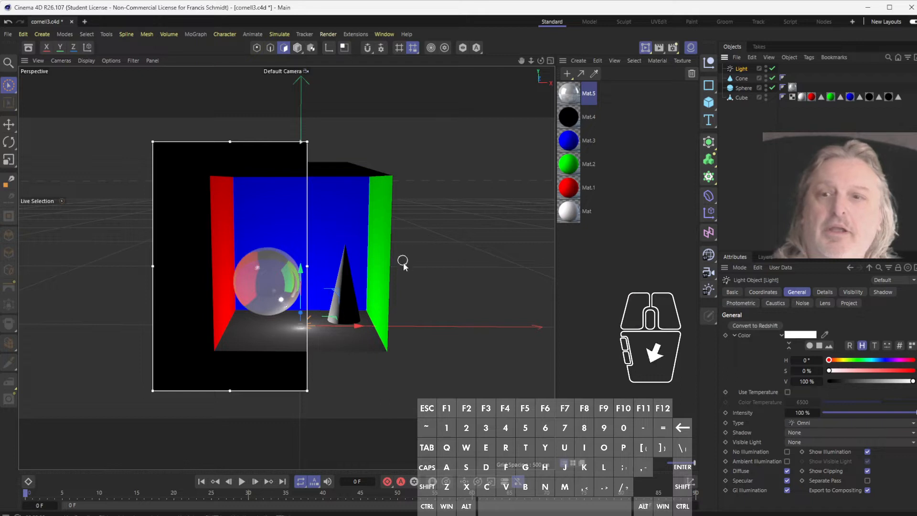
drag(302, 265, 210, 258)
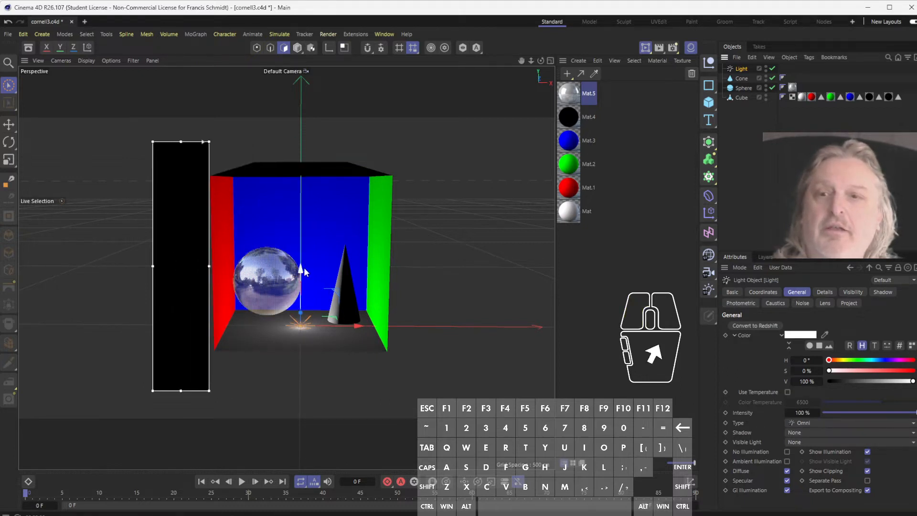
drag(300, 272, 290, 77)
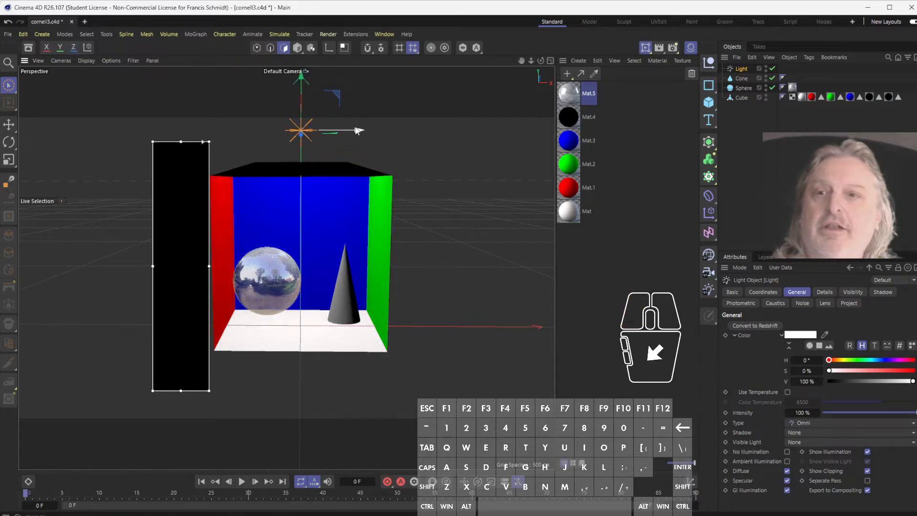
Widen the render region over most of the box, seen at an angle with the light above it
mouse_move(357, 130)
mouse_down()
mouse_move(468, 130)
mouse_move(256, 121)
mouse_move(371, 129)
mouse_move(340, 129)
mouse_move(325, 152)
mouse_move(353, 147)
mouse_up()
drag(292, 136, 323, 143)
drag(209, 277, 347, 278)
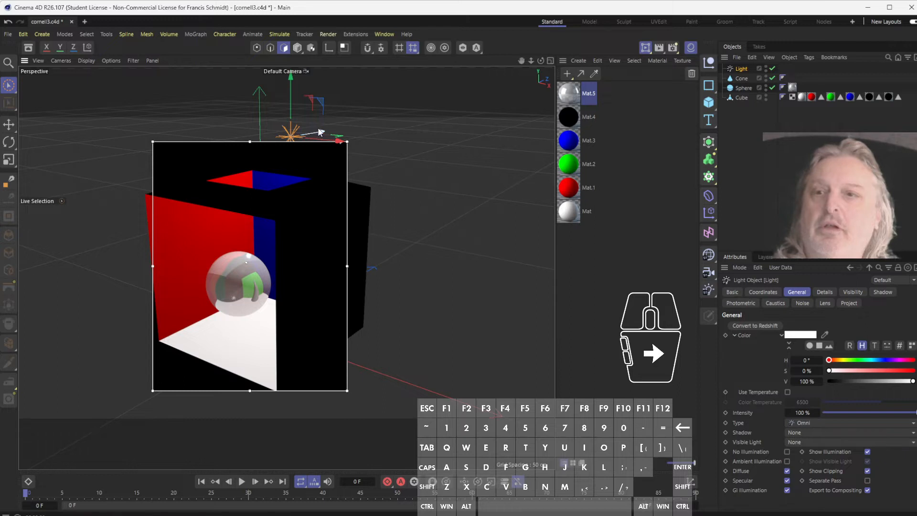
Move the light behind the box, trying it about 214 cm lower before raising it above the level of the ceiling
drag(319, 132, 154, 218)
drag(142, 162, 419, 191)
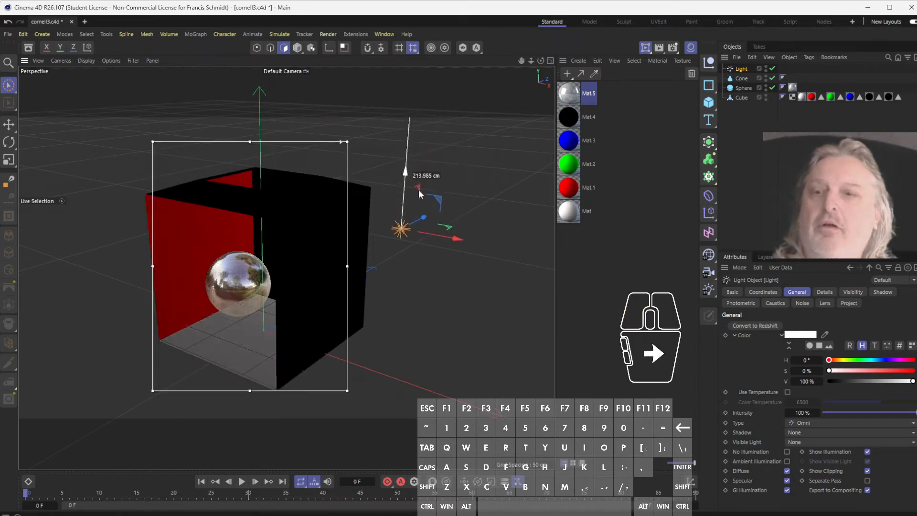
alt+drag(462, 241, 412, 256)
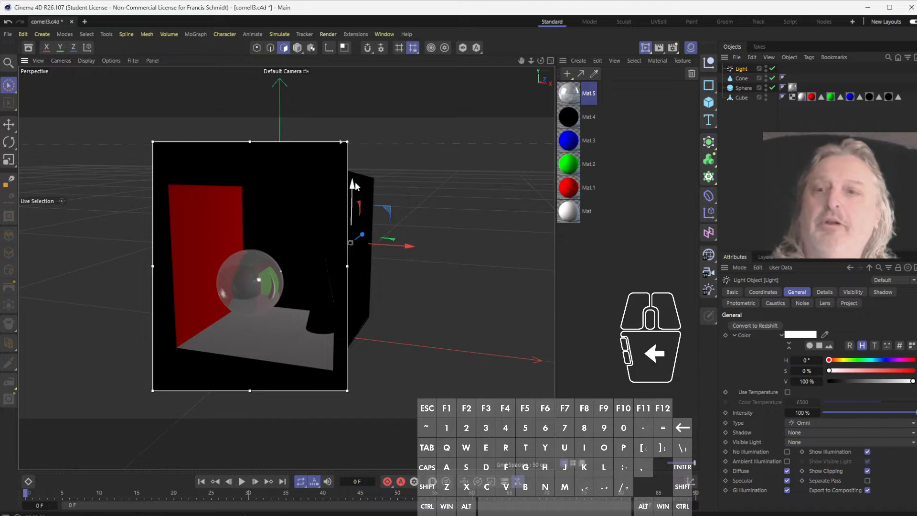
drag(355, 185, 355, 76)
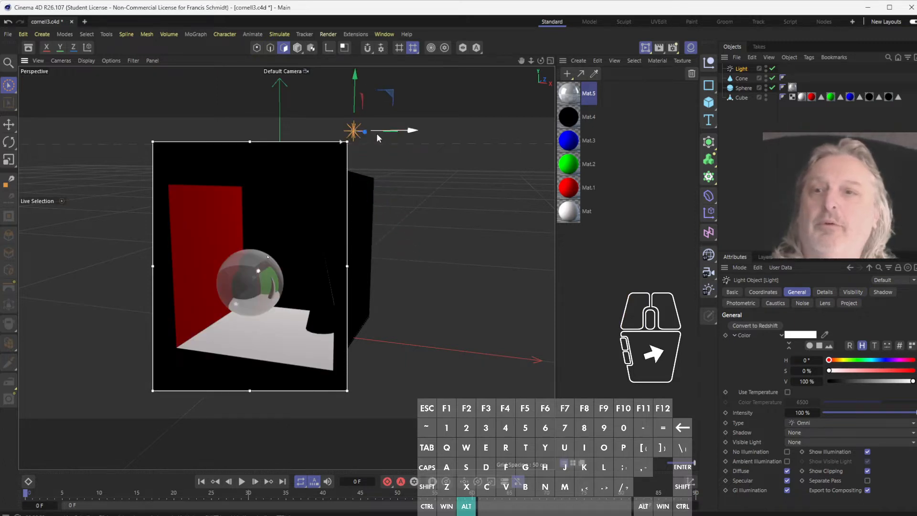
Lower the light behind the box and shift it sideways until it lines up with the box's middle
alt+drag(355, 144, 274, 191)
drag(256, 77, 264, 153)
alt+drag(361, 150, 248, 178)
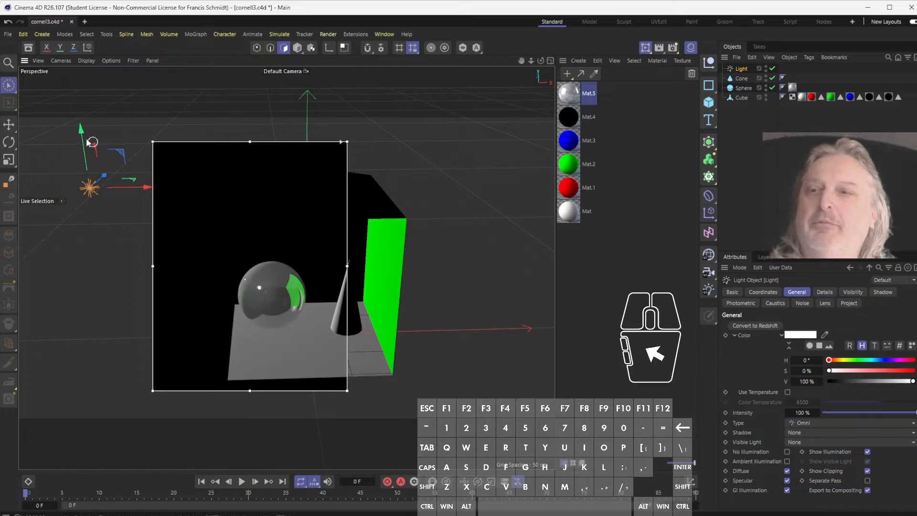
drag(121, 153, 334, 136)
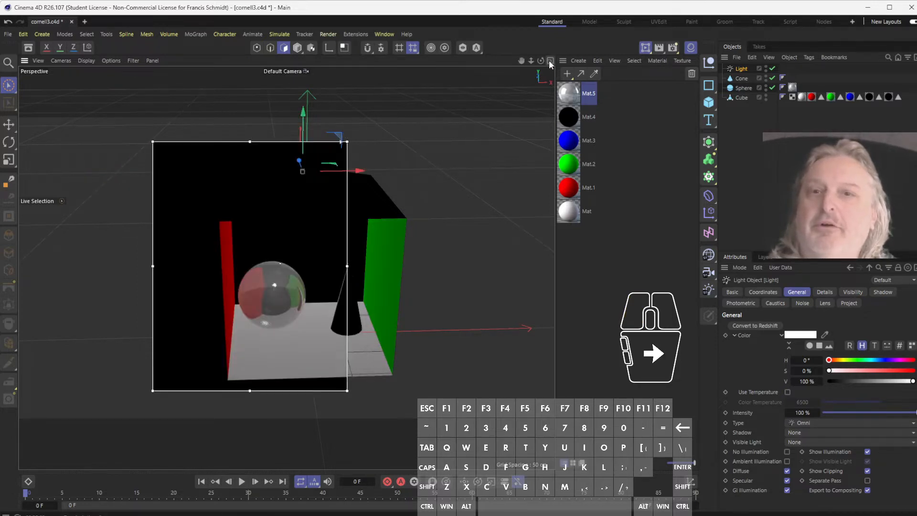
Centre the light just above the box's ceiling using the side and front views, and return to the full perspective view
click(550, 61)
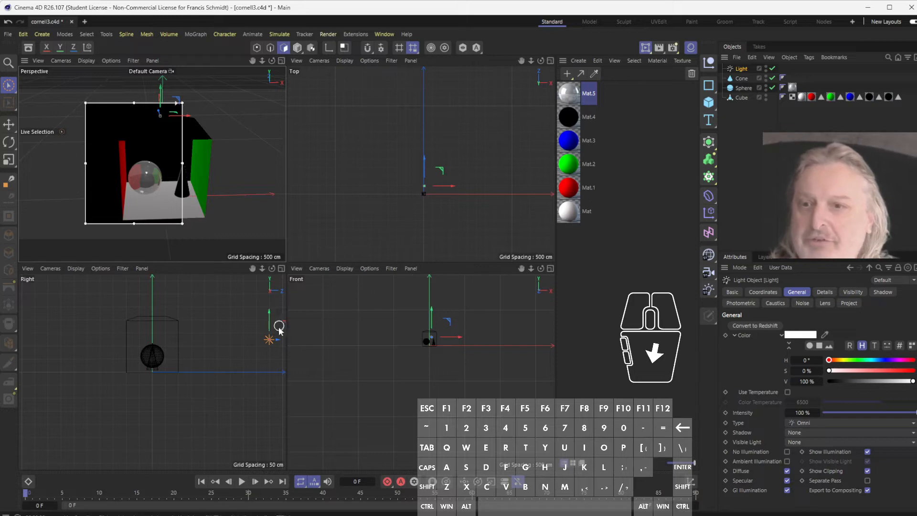
drag(274, 331, 209, 311)
scroll(249, 347, down, 2)
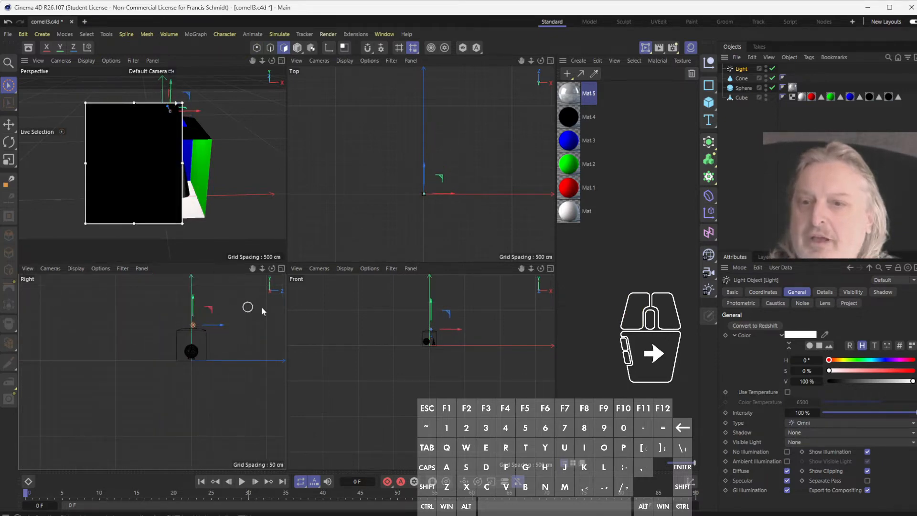
scroll(434, 323, up, 5)
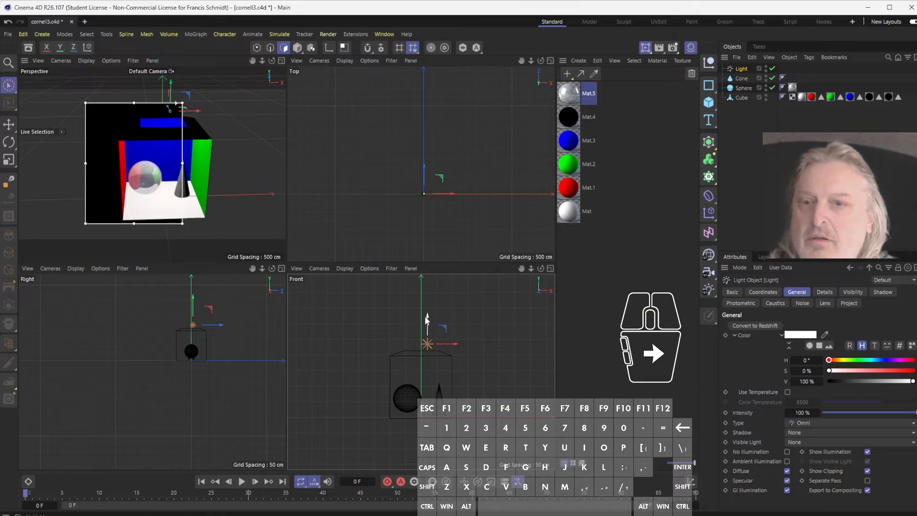
mouse_move(426, 317)
mouse_down()
mouse_move(448, 323)
mouse_move(440, 327)
mouse_up()
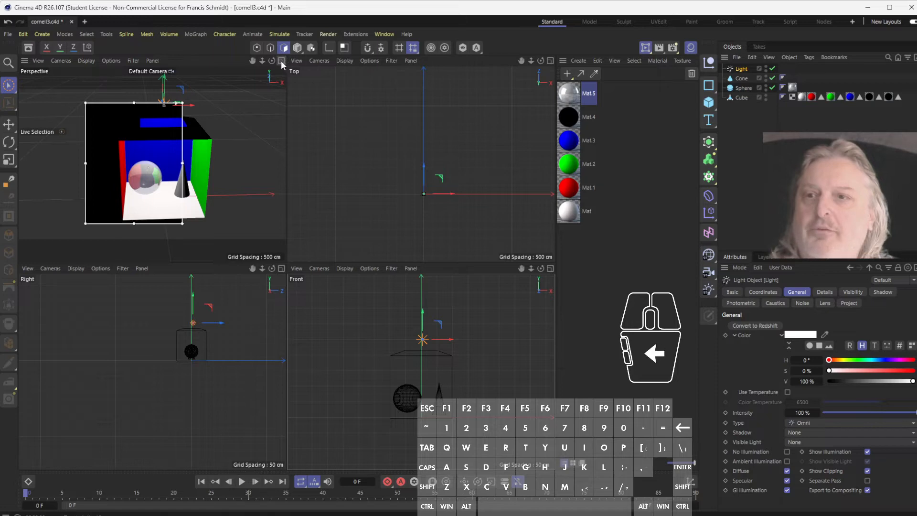
click(281, 61)
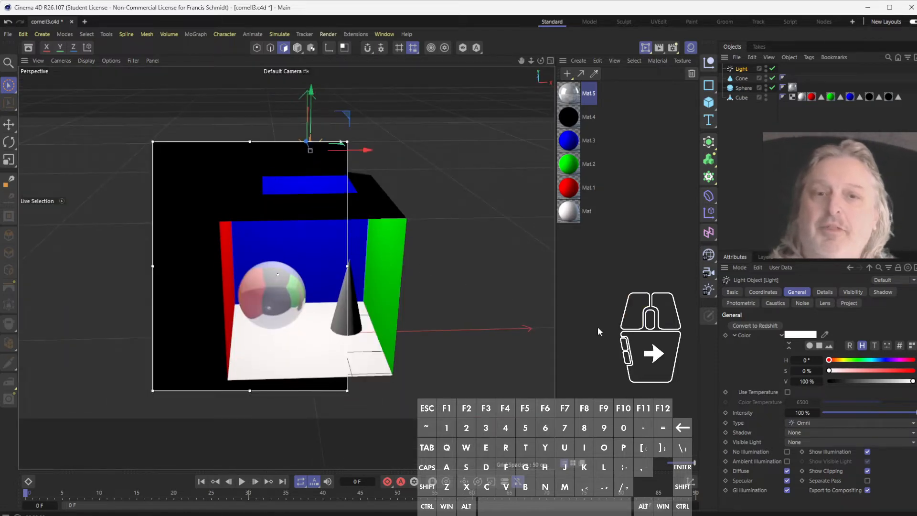
Set the light's shadow type to Shadow Maps (Soft)
click(733, 292)
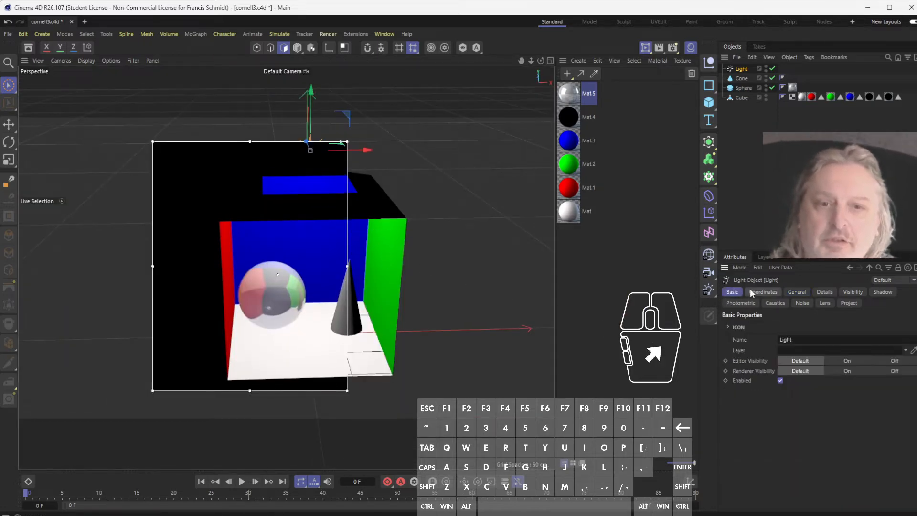
click(797, 292)
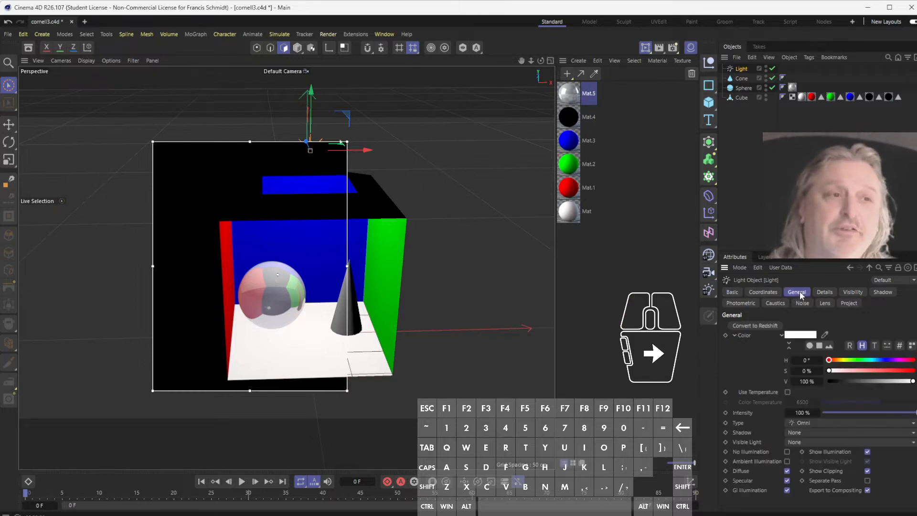
click(825, 432)
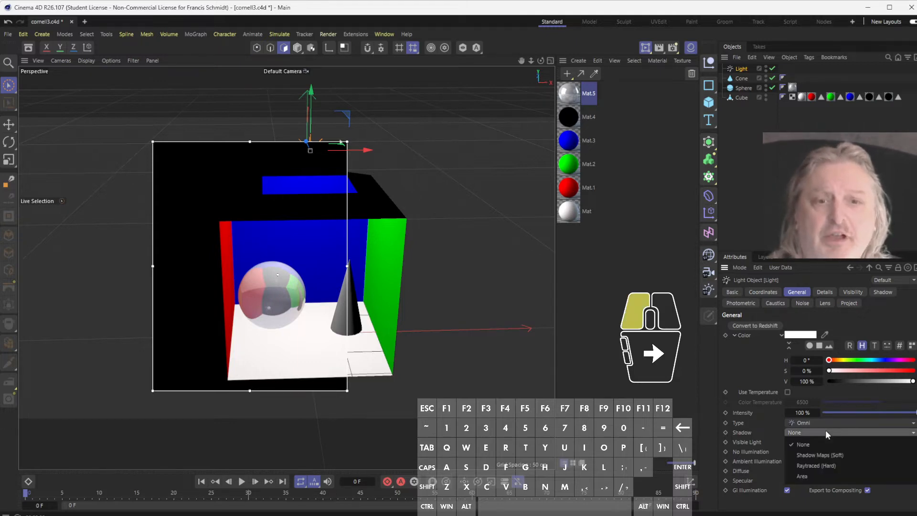
click(846, 457)
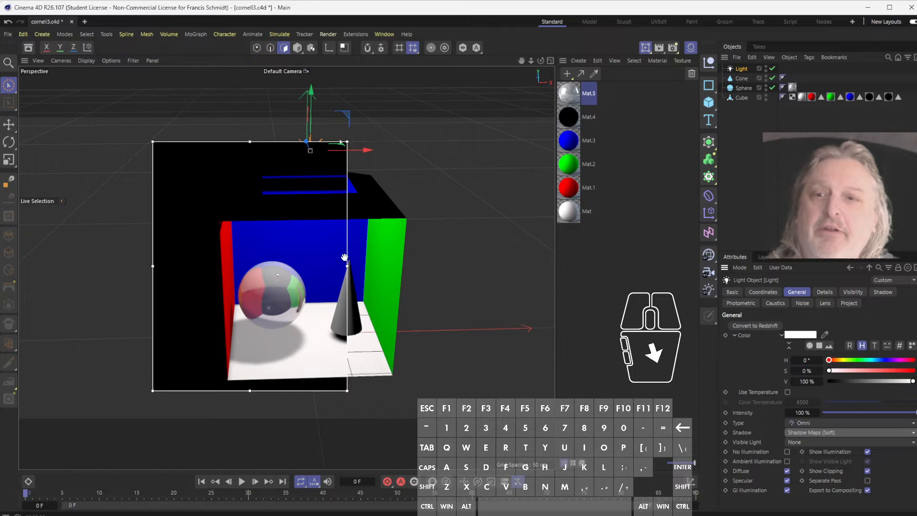
Widen the render region past the green wall and lower its upper edge to just below the light
drag(345, 258, 394, 265)
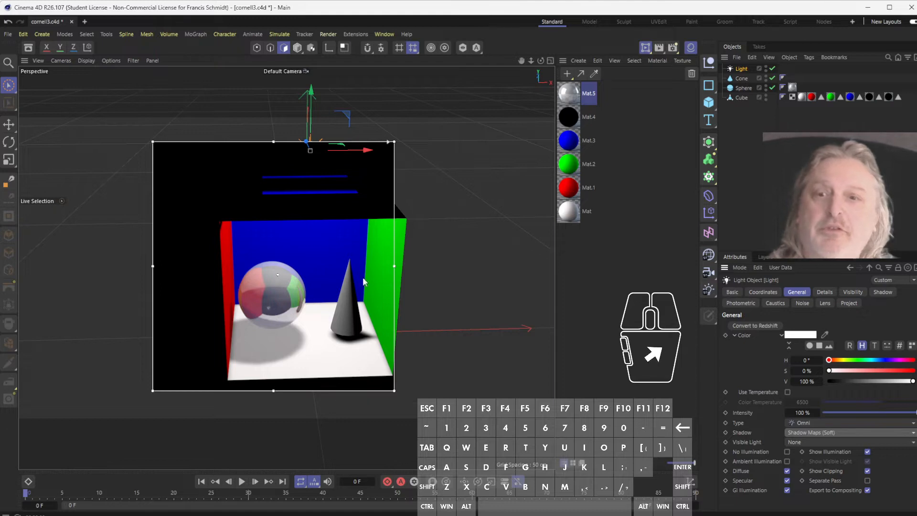
drag(394, 263, 436, 270)
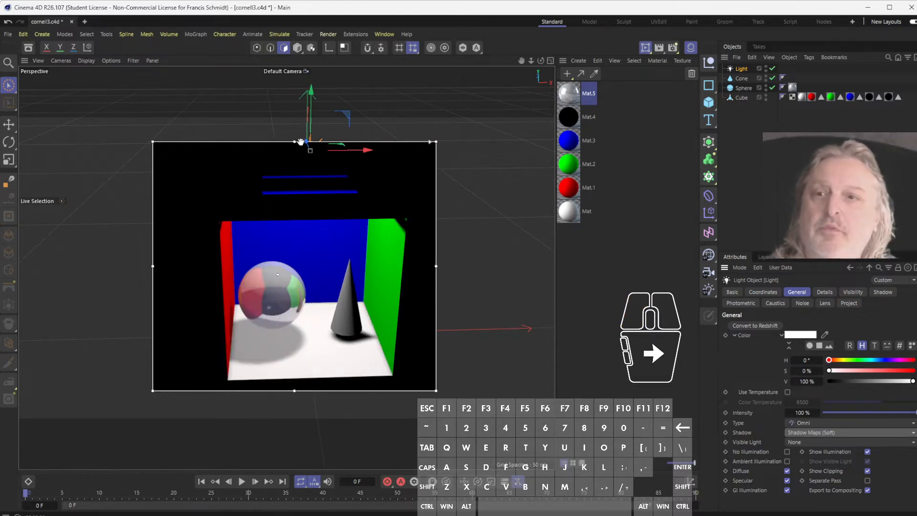
drag(294, 142, 295, 170)
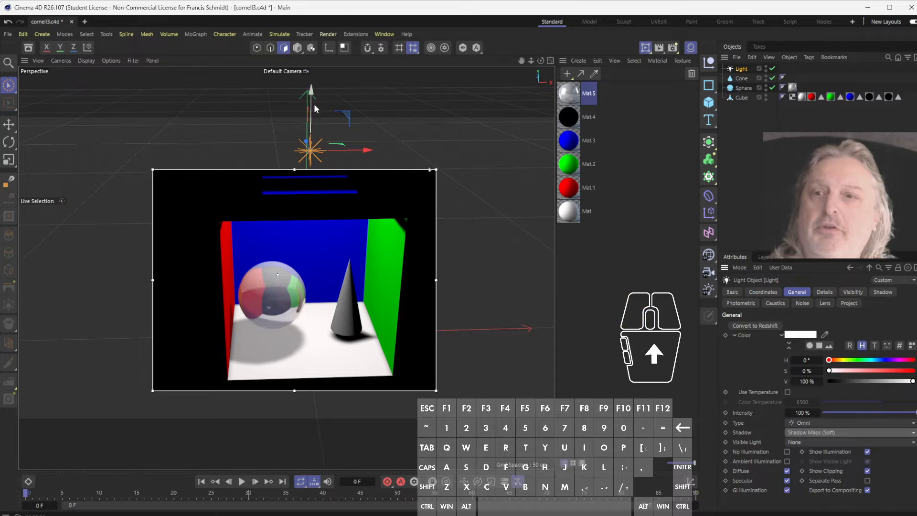
Lower the light to just below the box's ceiling and set its shadow type to Raytraced (Hard)
drag(311, 89, 325, 148)
drag(311, 114, 311, 180)
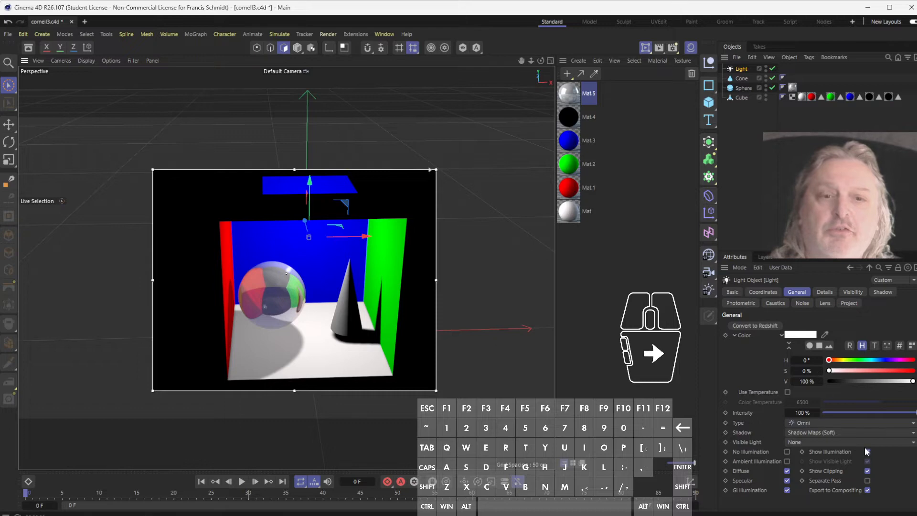
click(835, 432)
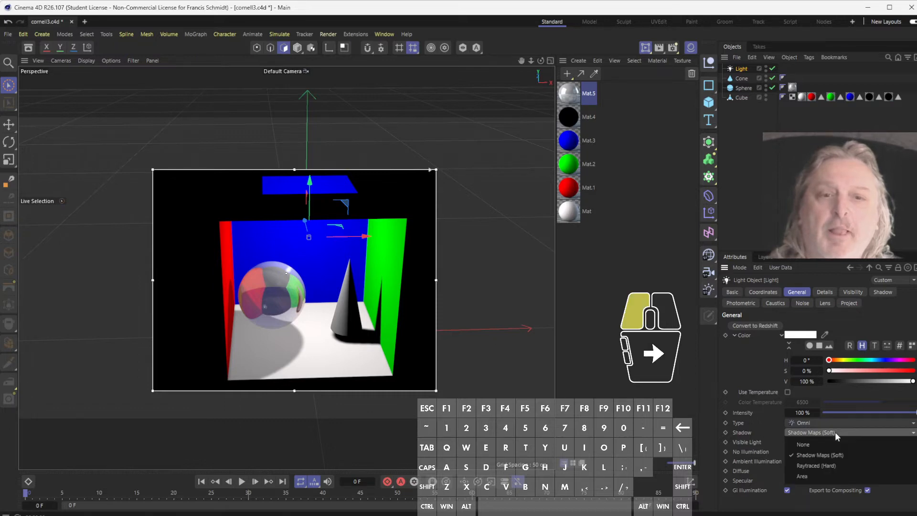
click(841, 468)
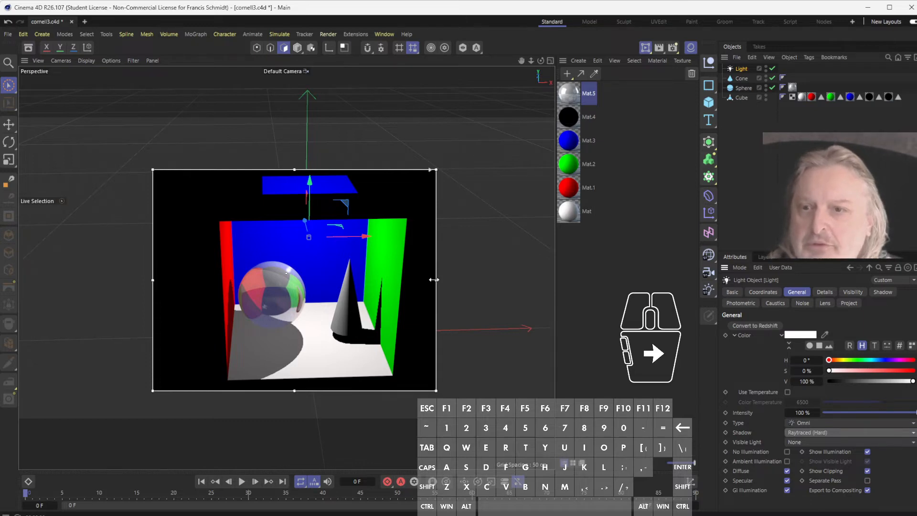
Widen the render region well beyond the green wall and try a lower render quality before restoring it to maximum
drag(434, 280, 499, 280)
click(496, 247)
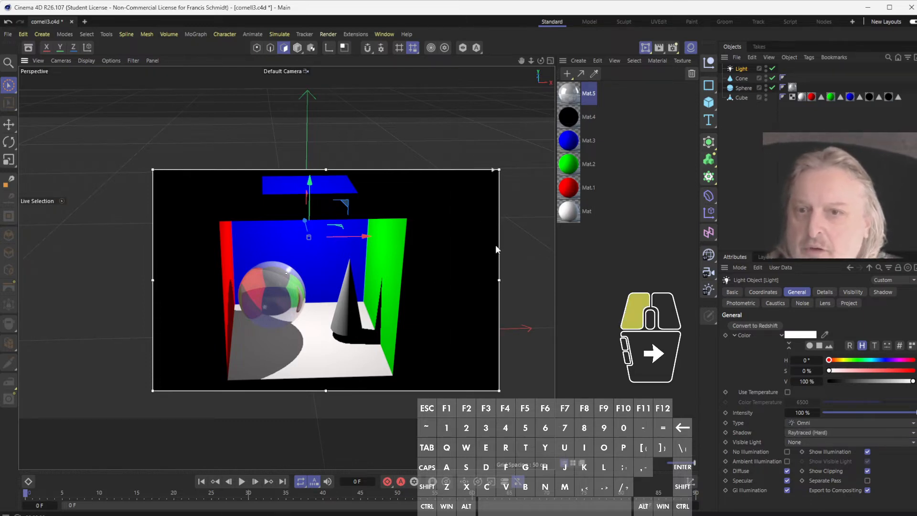
drag(498, 172, 495, 173)
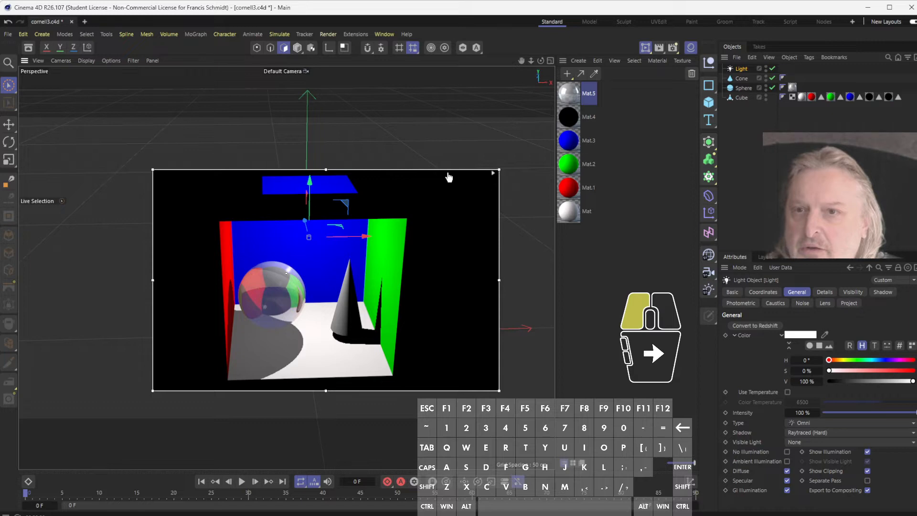
drag(468, 231, 493, 232)
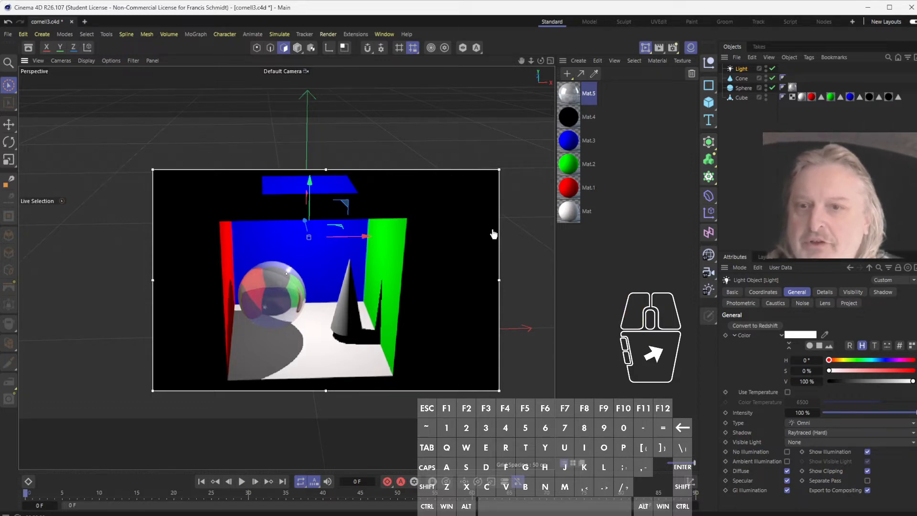
drag(491, 236, 493, 169)
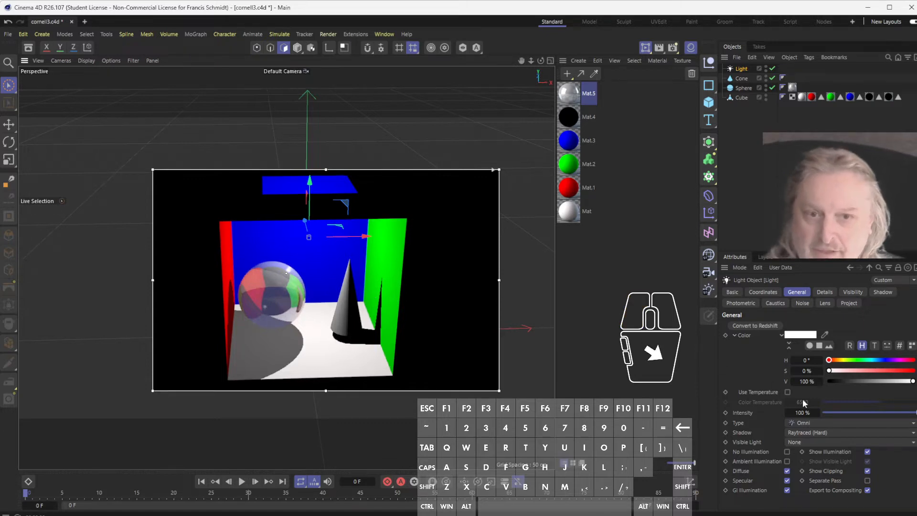
Try Area shadows on the light and switch it back to Raytraced (Hard)
drag(827, 434, 821, 480)
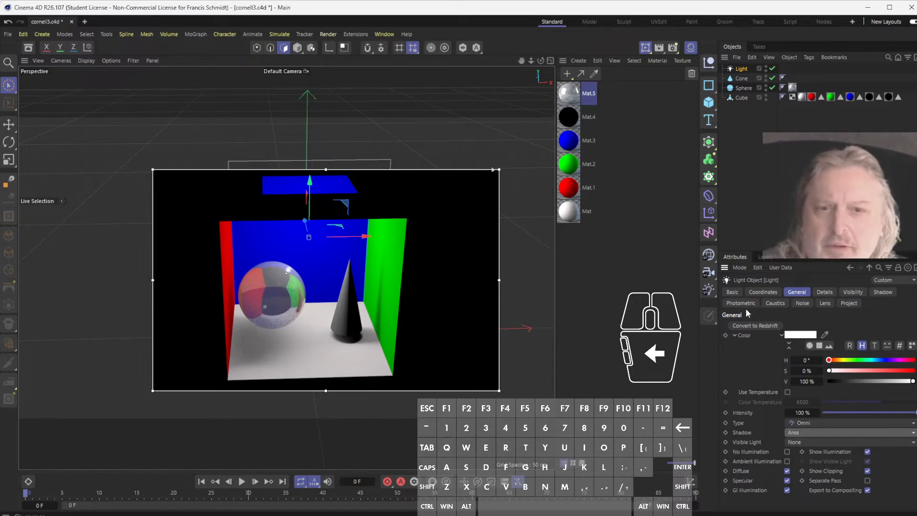
click(815, 432)
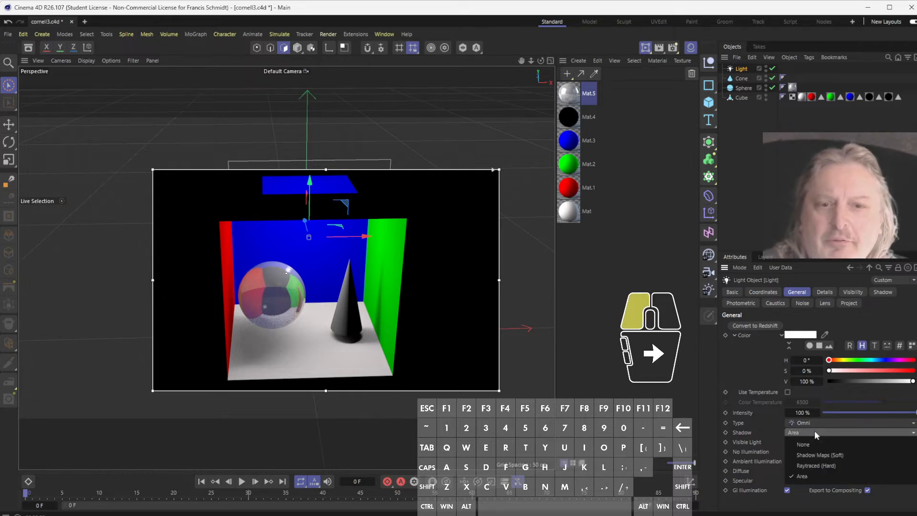
click(821, 462)
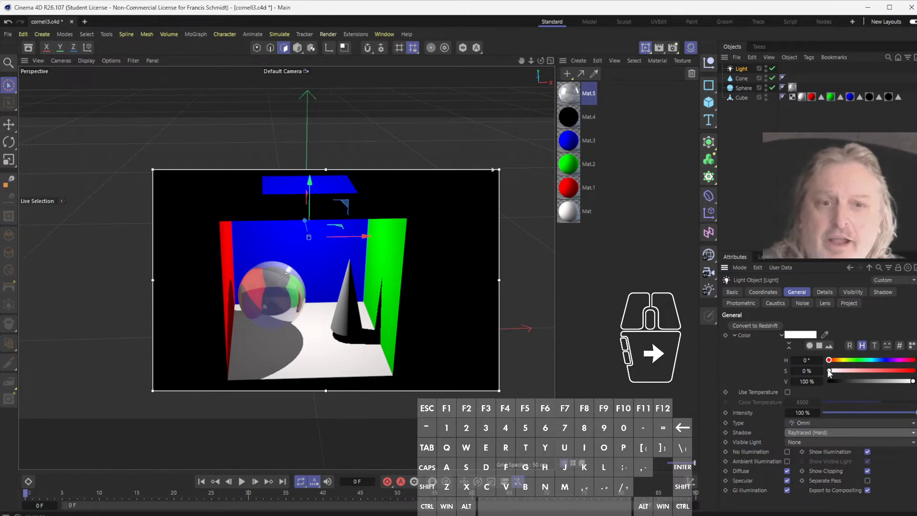
Make the light pure red with 0° hue and 100% saturation, and keyframe its colour at frame 0
drag(830, 371, 901, 379)
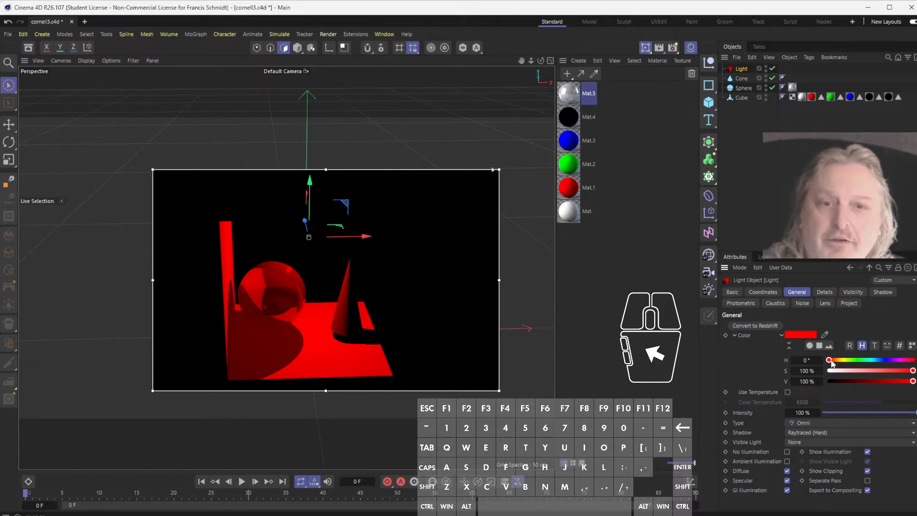
drag(828, 361, 793, 371)
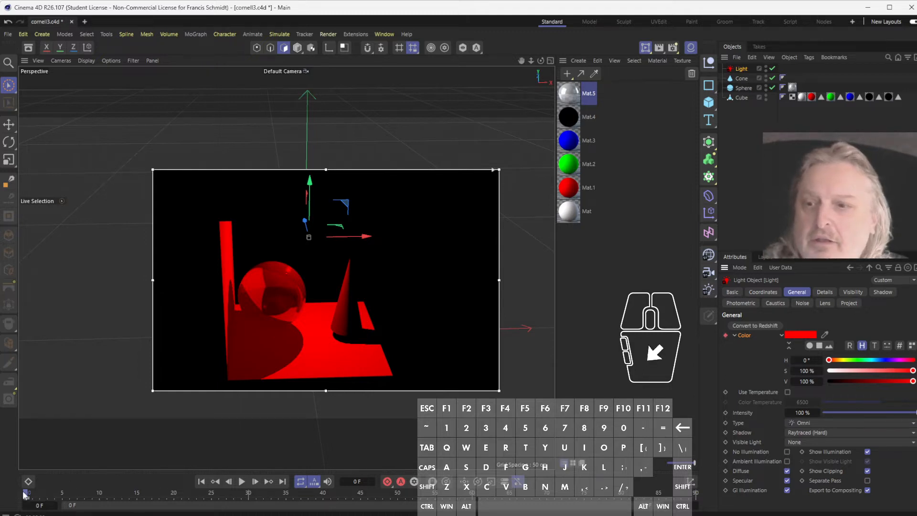
At frame 10, set the light's hue to 127° green and keyframe the colour
drag(24, 495, 34, 497)
drag(93, 499, 100, 497)
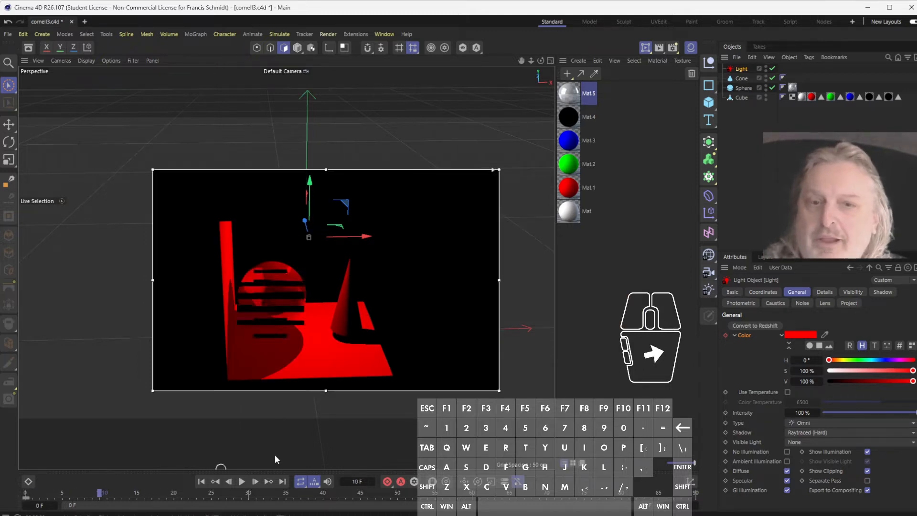
drag(843, 361, 860, 366)
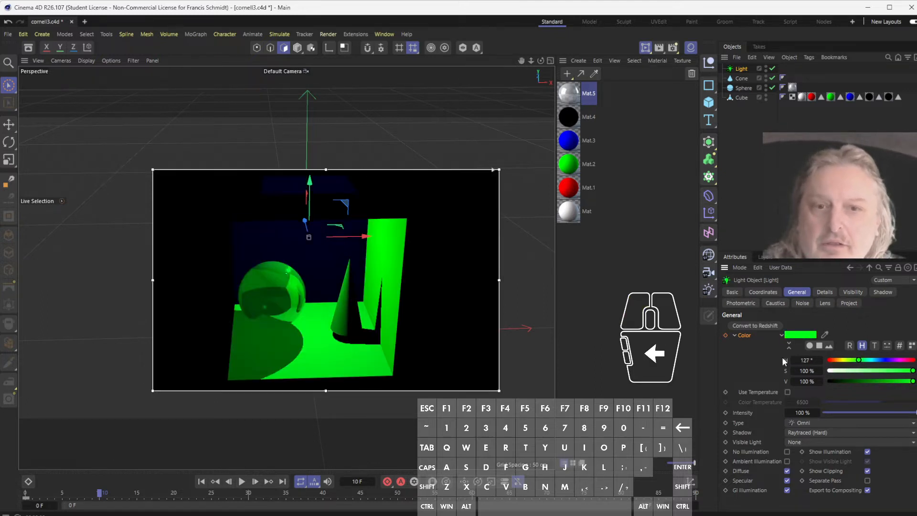
click(726, 335)
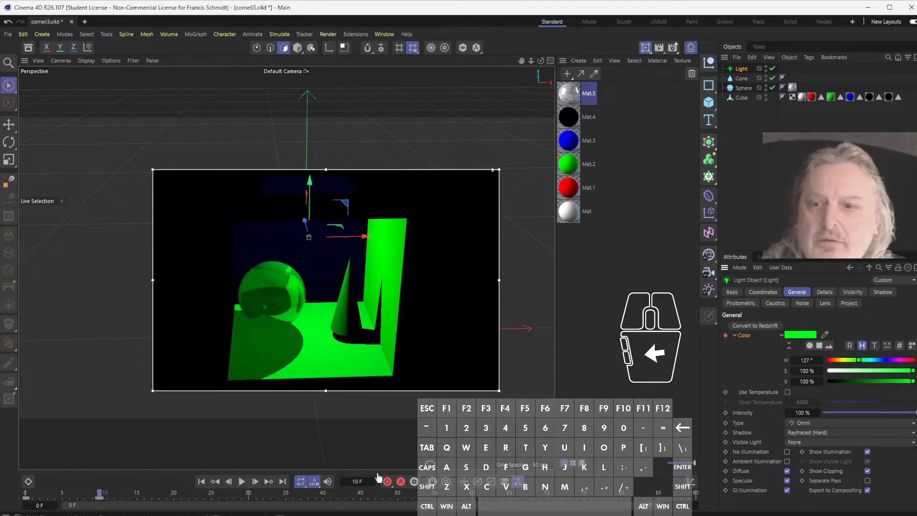
At frame 20, set the light's hue to 239° blue and keyframe the colour
drag(98, 494, 176, 502)
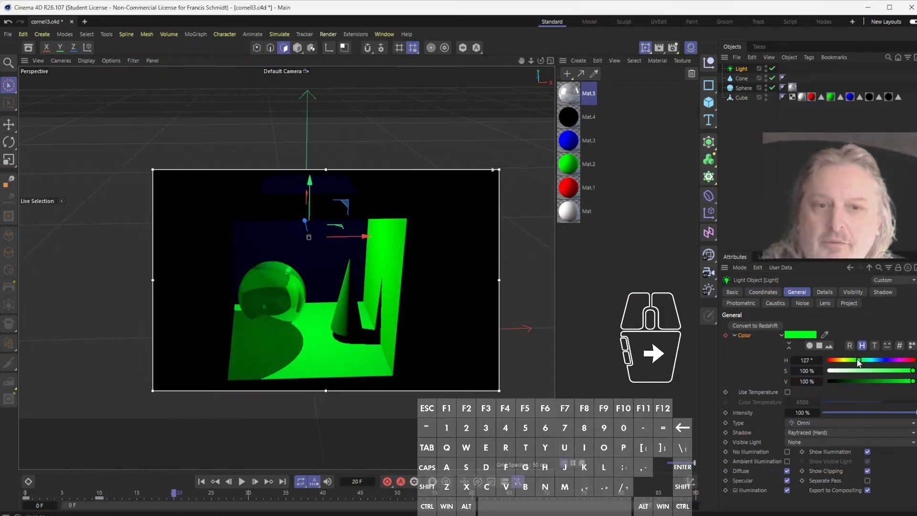
drag(858, 362, 886, 365)
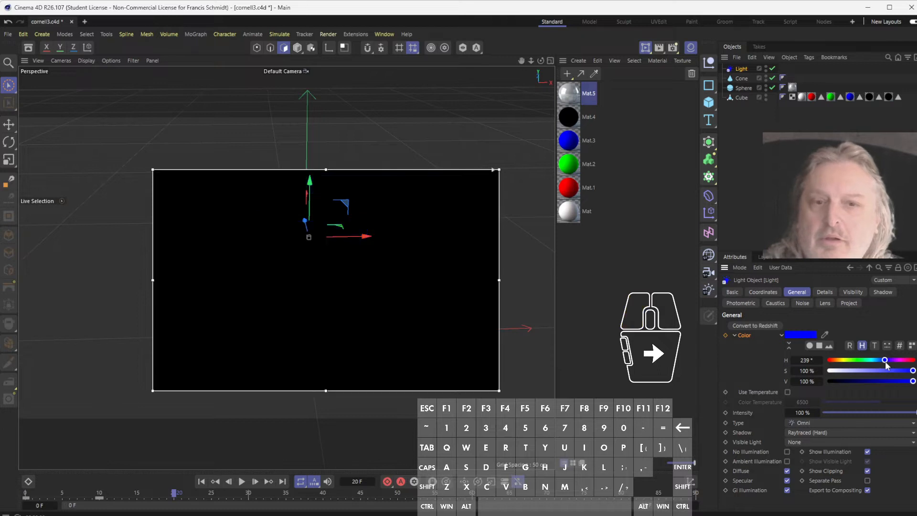
click(725, 336)
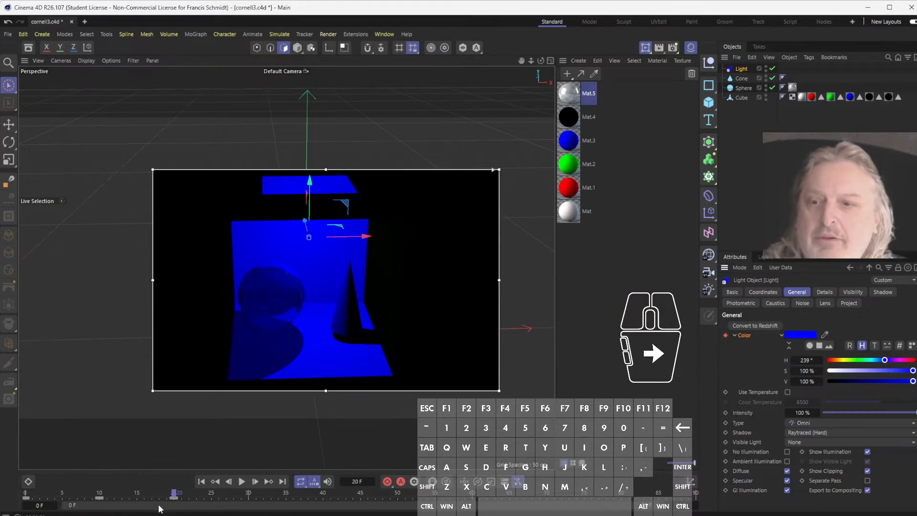
Scrub the timeline back to frame 0, check the blended colour at frame 3, and return to frame 0
drag(167, 493, 2, 489)
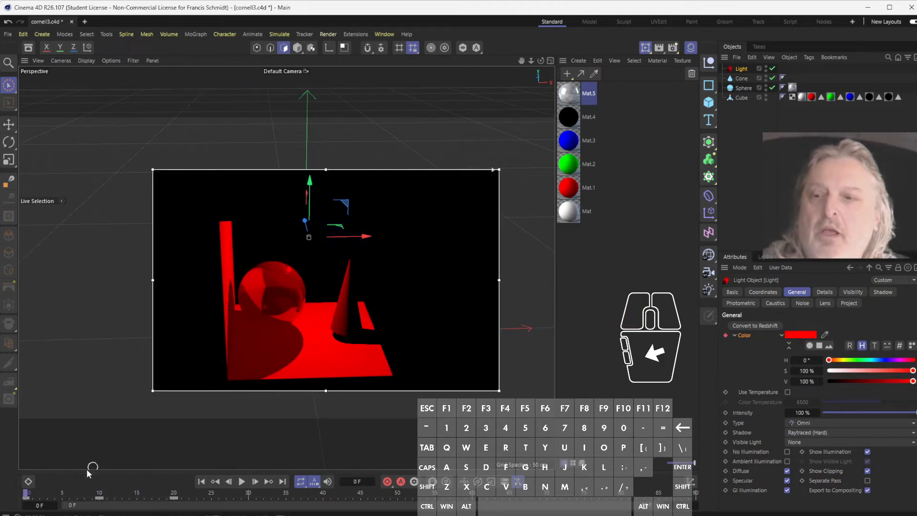
click(49, 493)
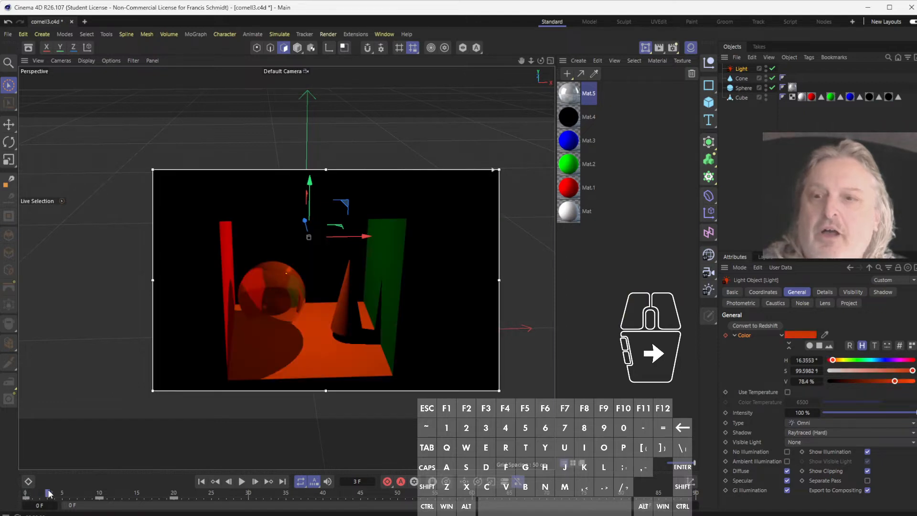
drag(49, 494, 27, 505)
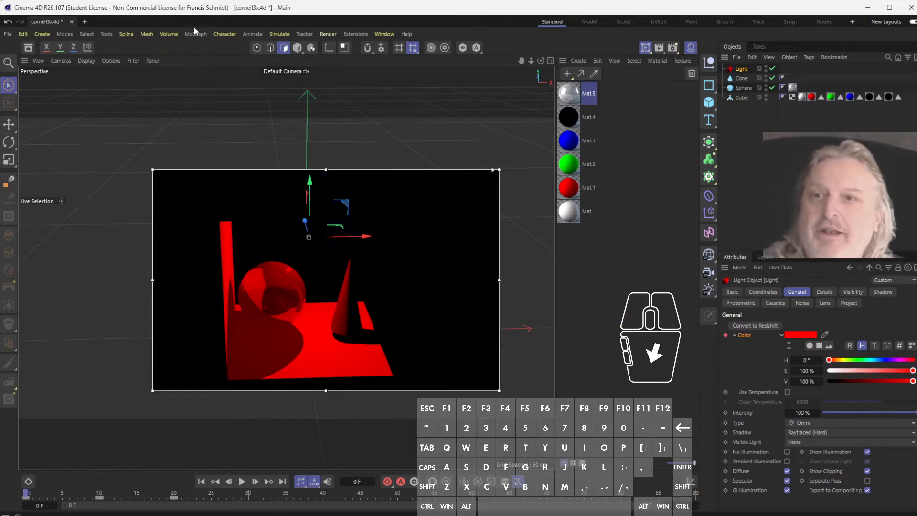
Make an MP4 preview of the animation with the Viewport Renderer, using a manual range starting at frame 0, image size 960 and 30 fps
click(229, 34)
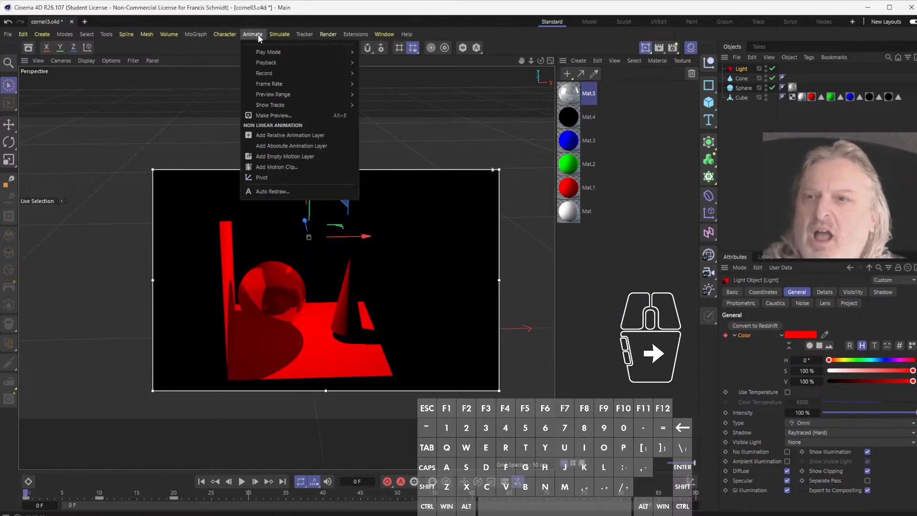
mouse_move(329, 35)
mouse_move(226, 33)
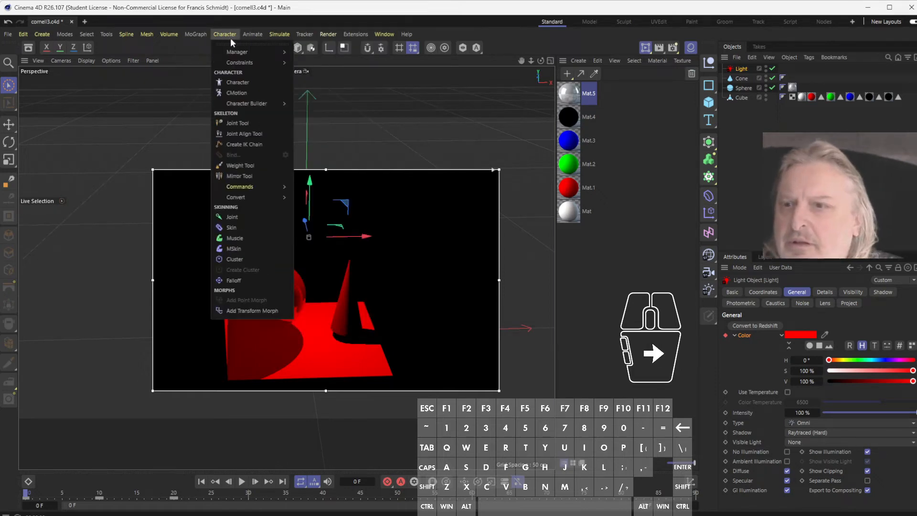
mouse_move(256, 36)
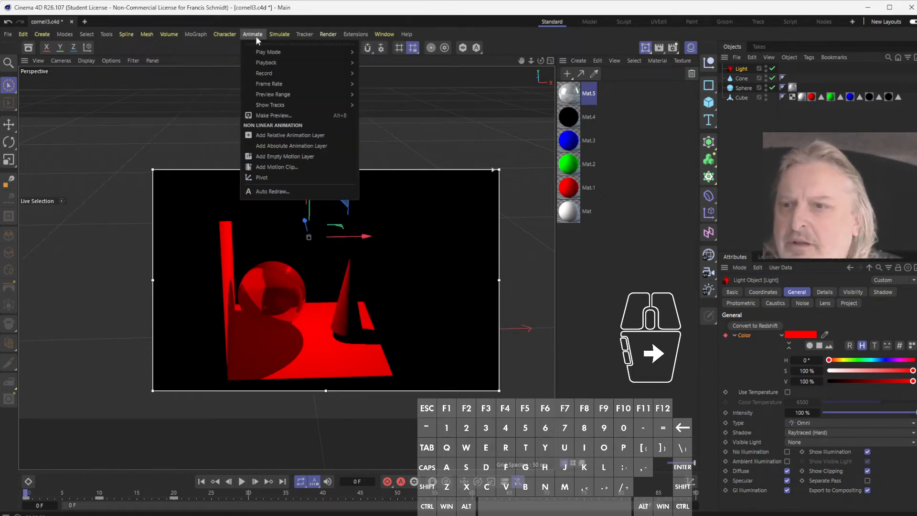
click(287, 115)
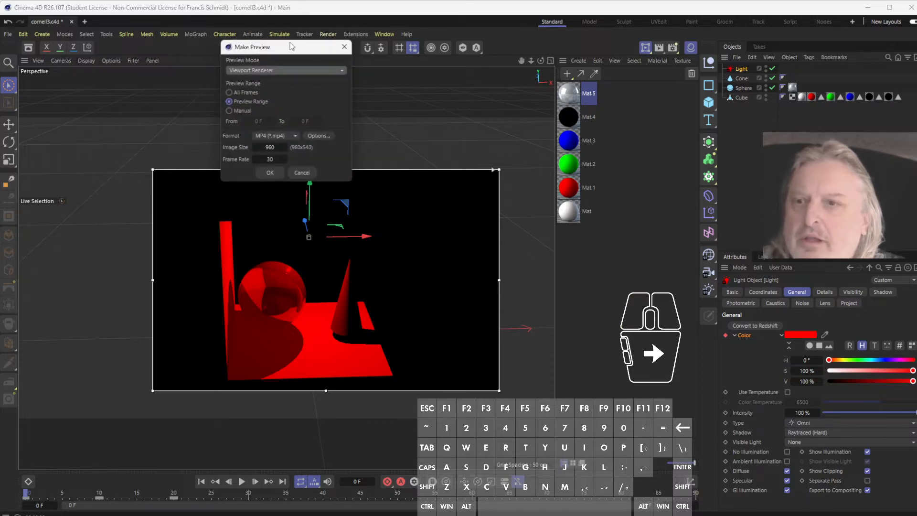
drag(291, 47, 662, 231)
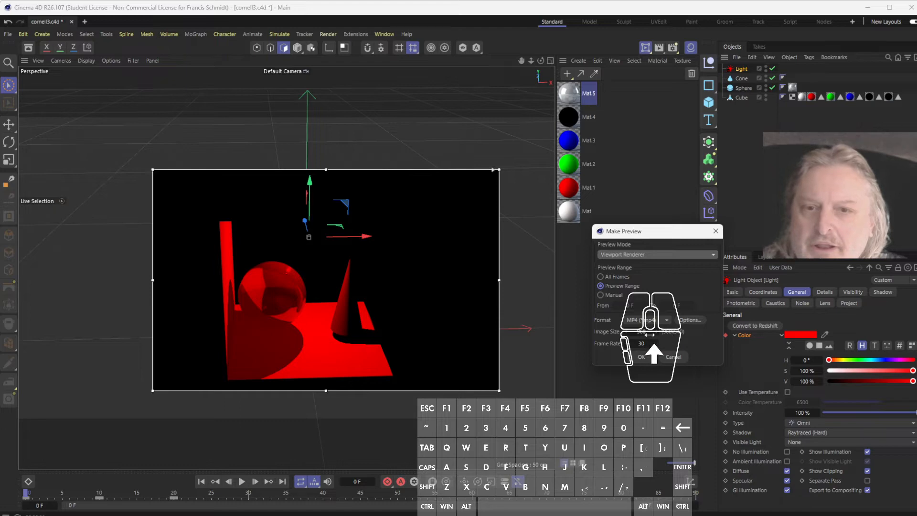
click(602, 296)
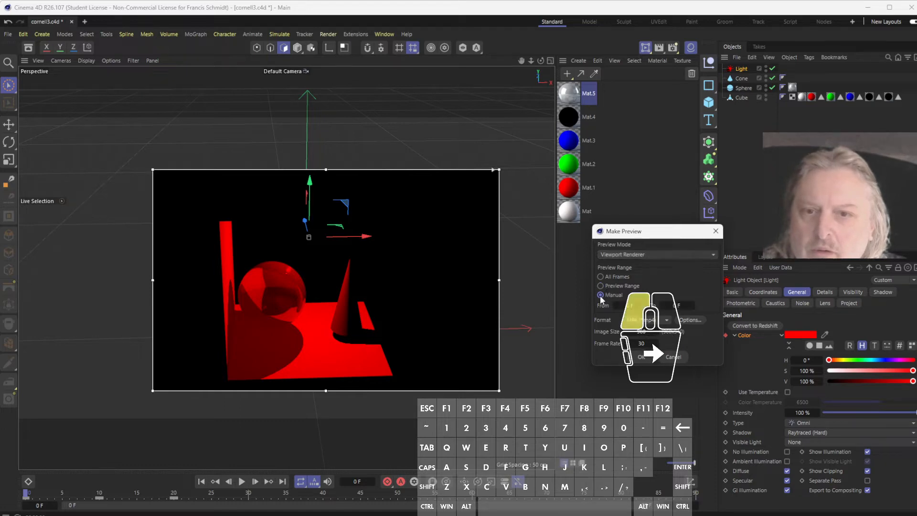
click(681, 305)
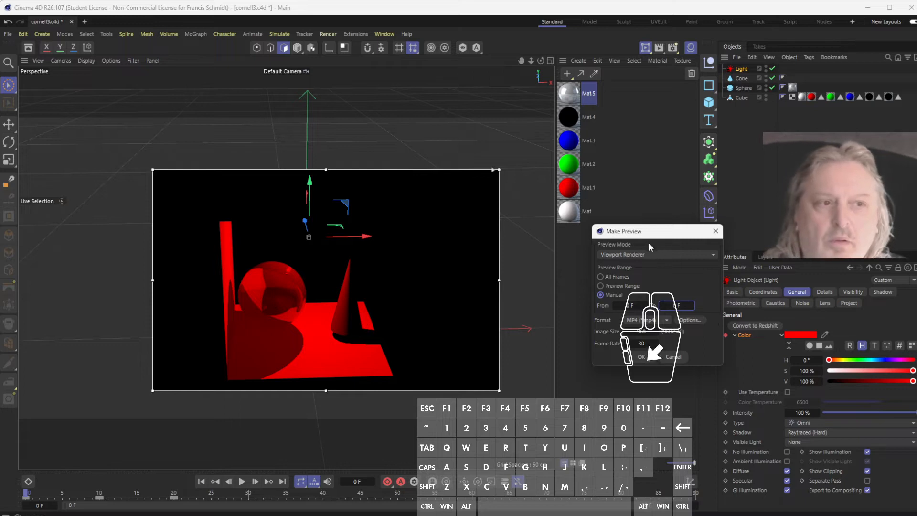
drag(645, 232, 563, 185)
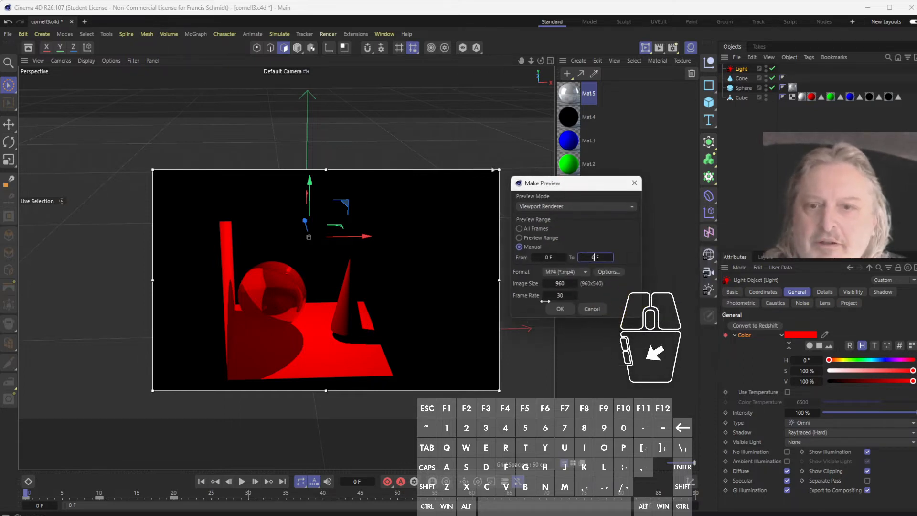
click(560, 309)
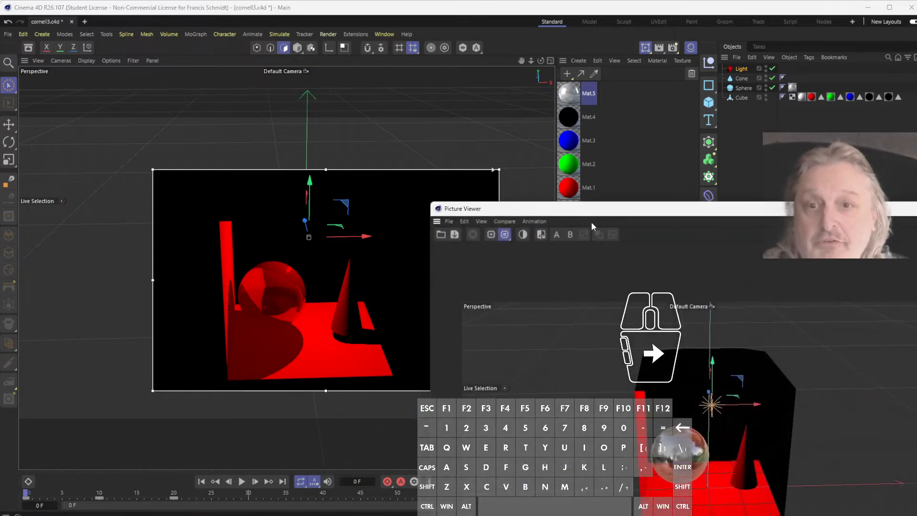
Play the viewport preview in the Picture Viewer and close the viewer
drag(593, 212, 272, 52)
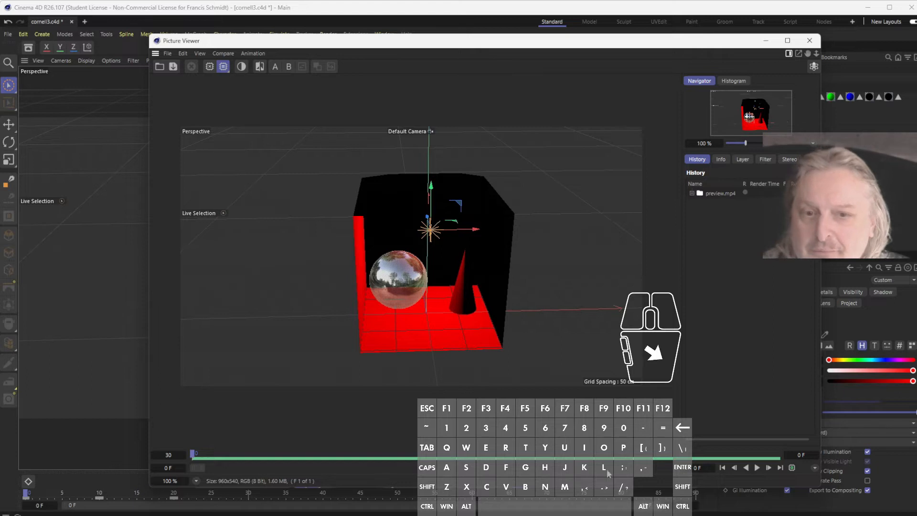
click(757, 468)
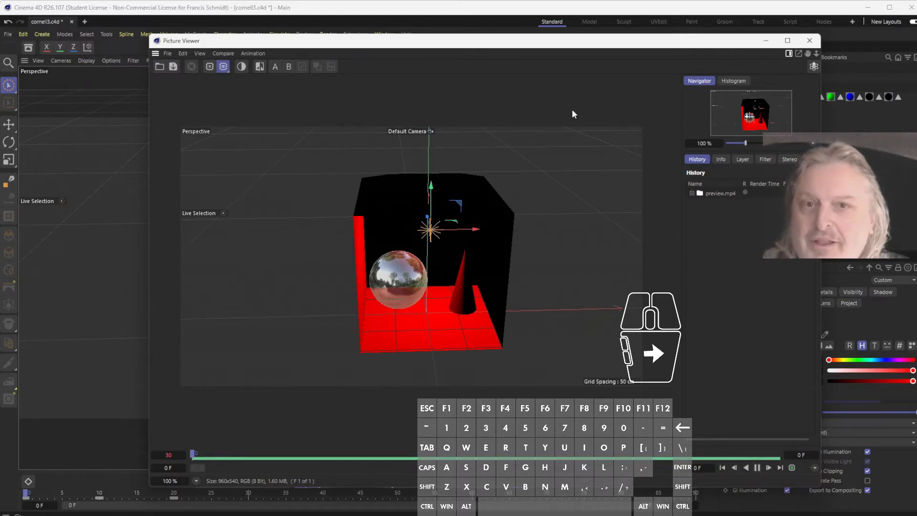
click(810, 40)
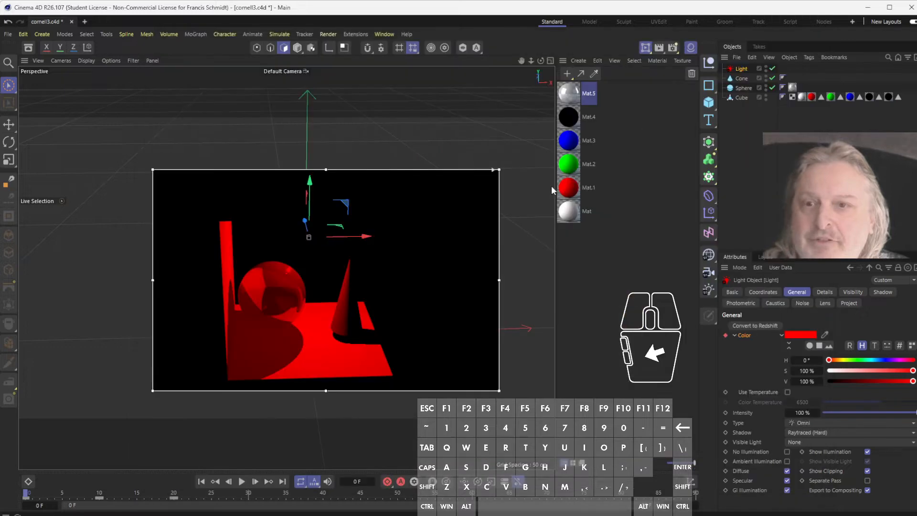
Make a Full Render MP4 preview with a manual range from frame 0 to 25, image size 960 and 30 fps
click(252, 37)
click(279, 116)
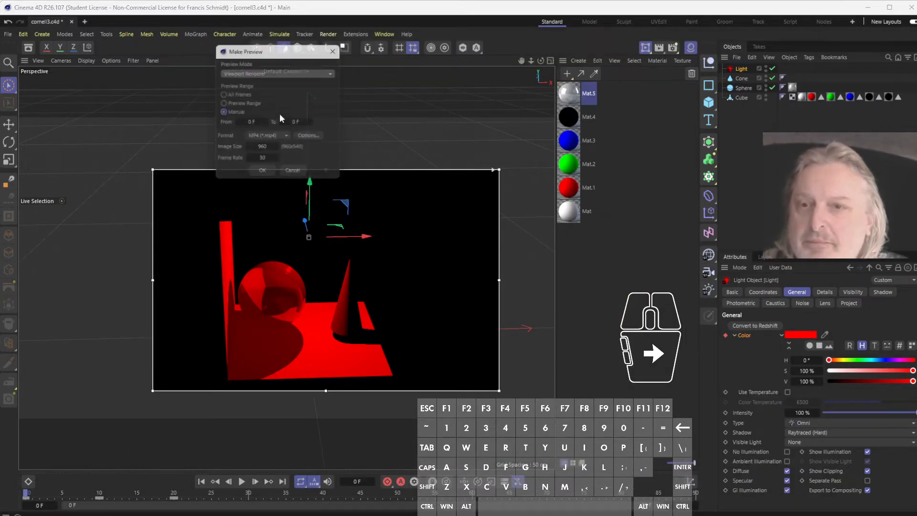
drag(294, 51, 636, 235)
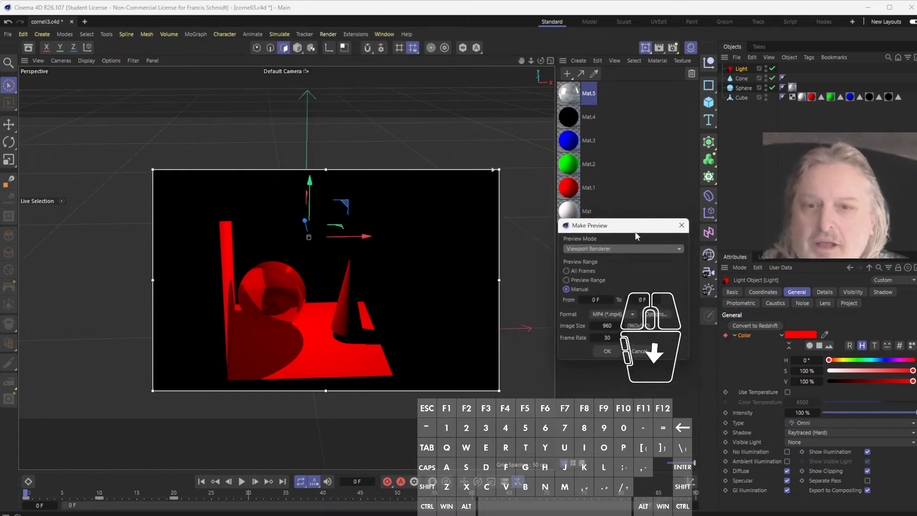
click(623, 250)
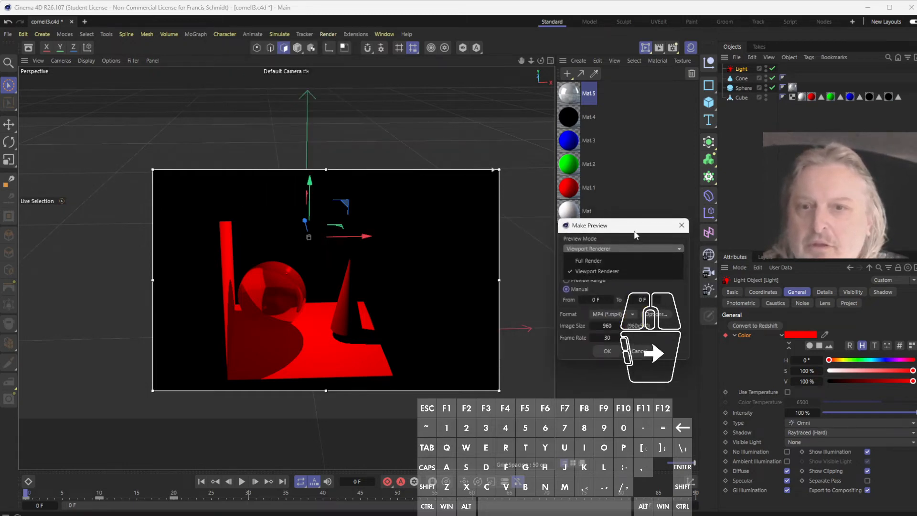
click(609, 262)
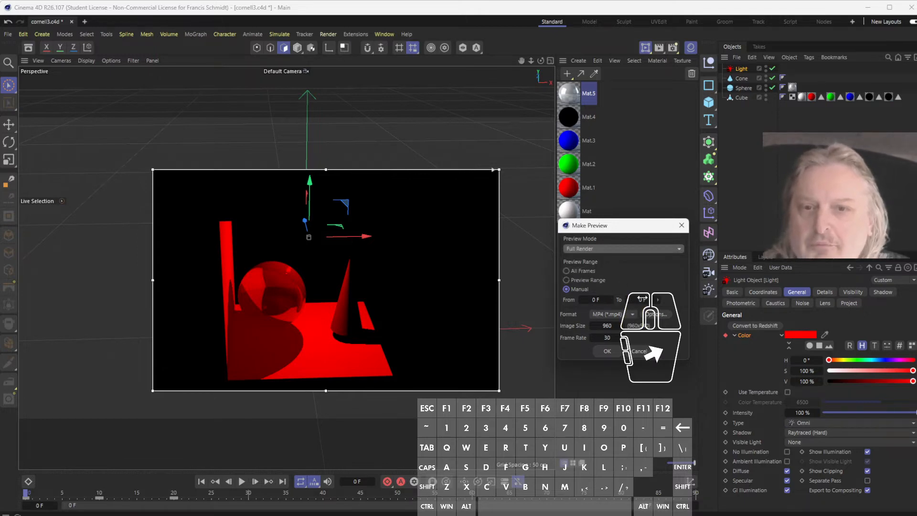
click(643, 299)
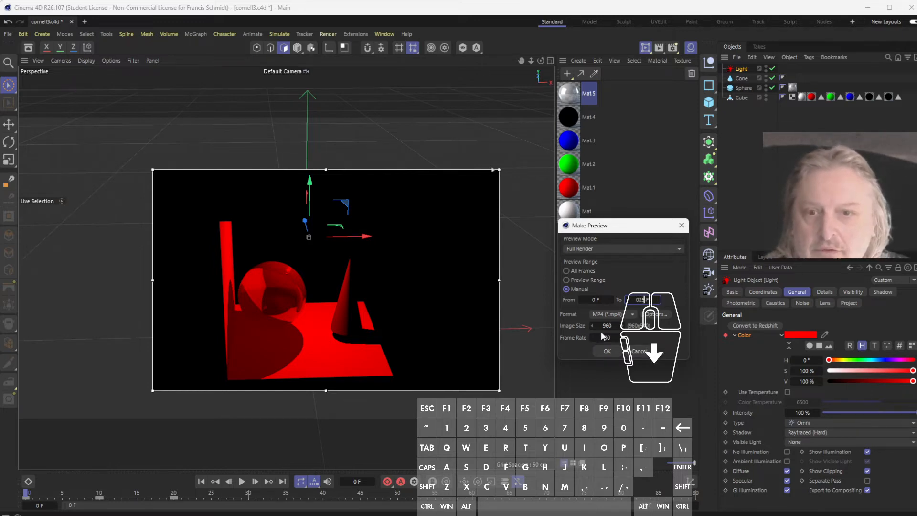
click(608, 351)
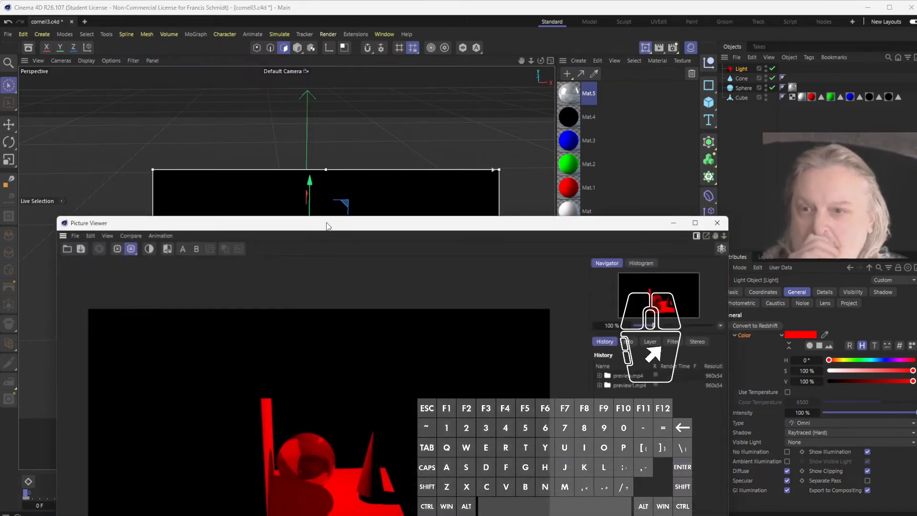
Play the fully rendered preview to check the light's colour animation, and close the Picture Viewer
drag(328, 225, 374, 51)
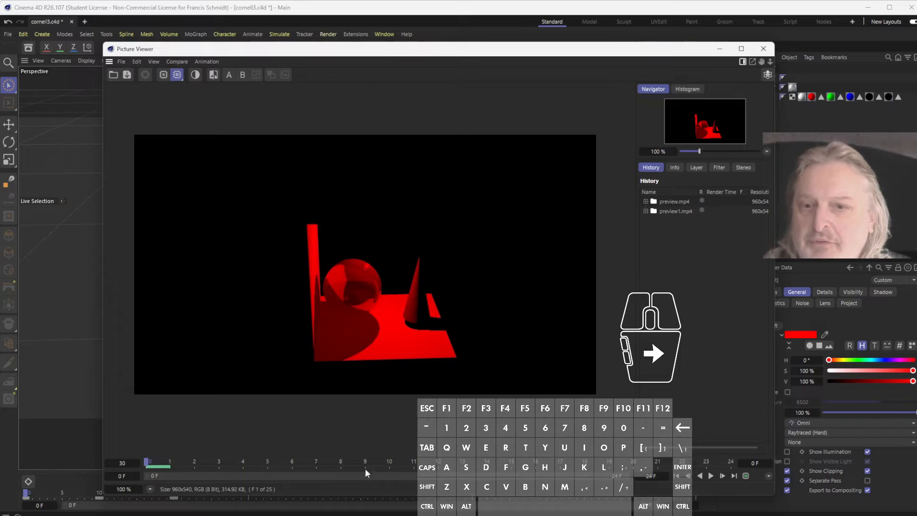
click(711, 476)
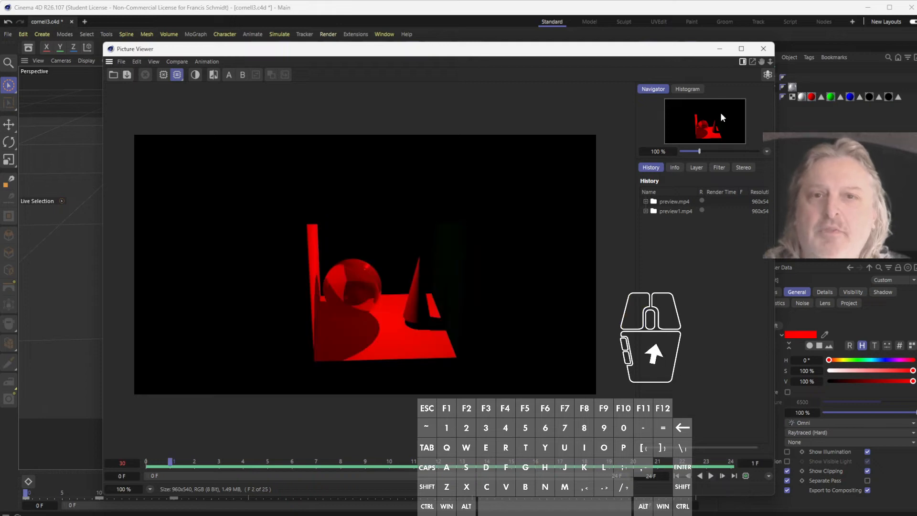
click(763, 49)
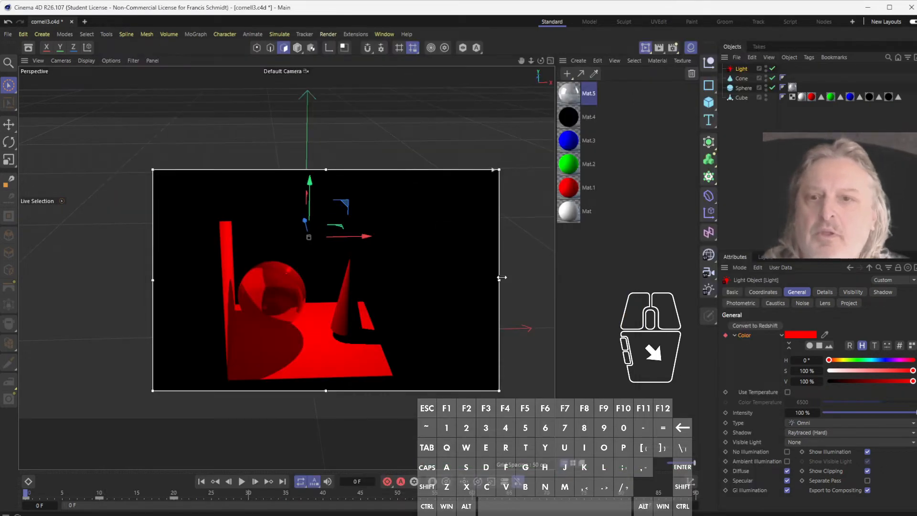
With the interactive render region narrowed to the box's left part, duplicate the light and move the copy left along the X axis
drag(499, 281, 281, 287)
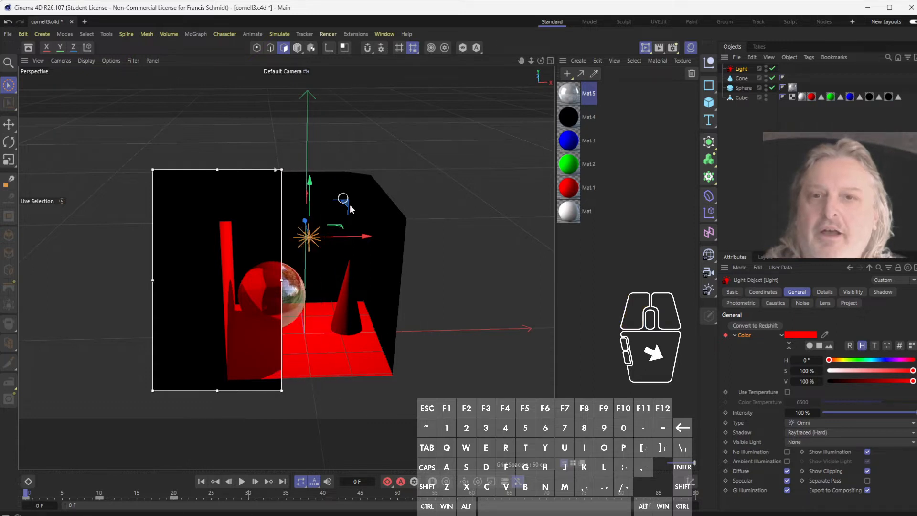
click(741, 70)
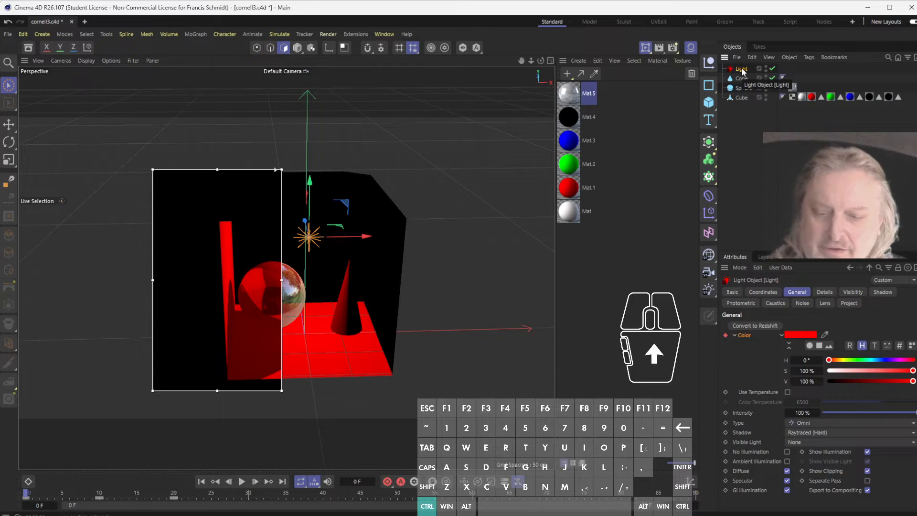
ctrl+drag(753, 70, 755, 66)
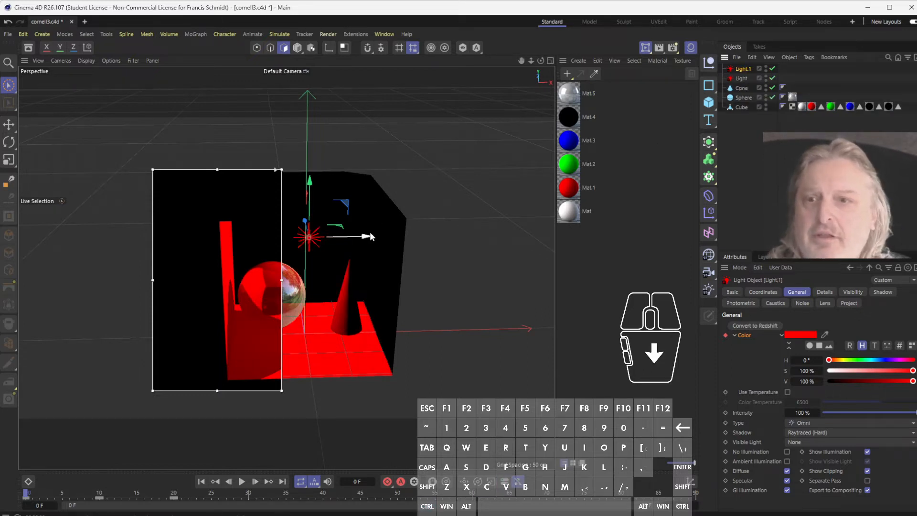
drag(369, 237, 310, 241)
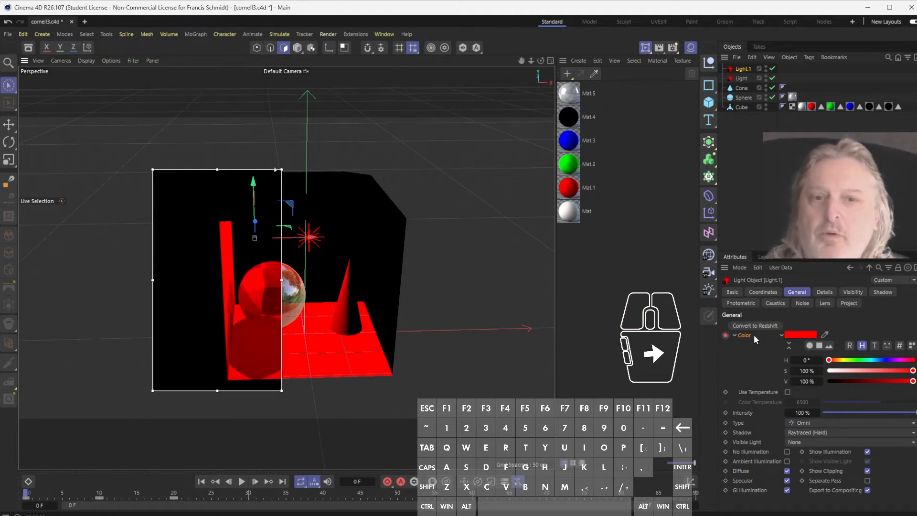
Set the copied light's hue to 108° green at frame 0, and at frame 10 keyframe 237° blue, replacing it with 108° green
drag(829, 361, 855, 363)
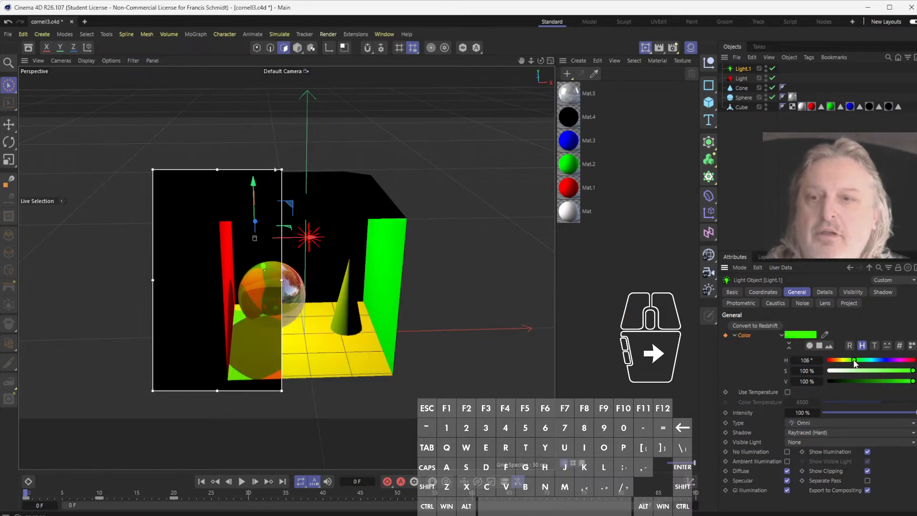
drag(34, 491, 100, 499)
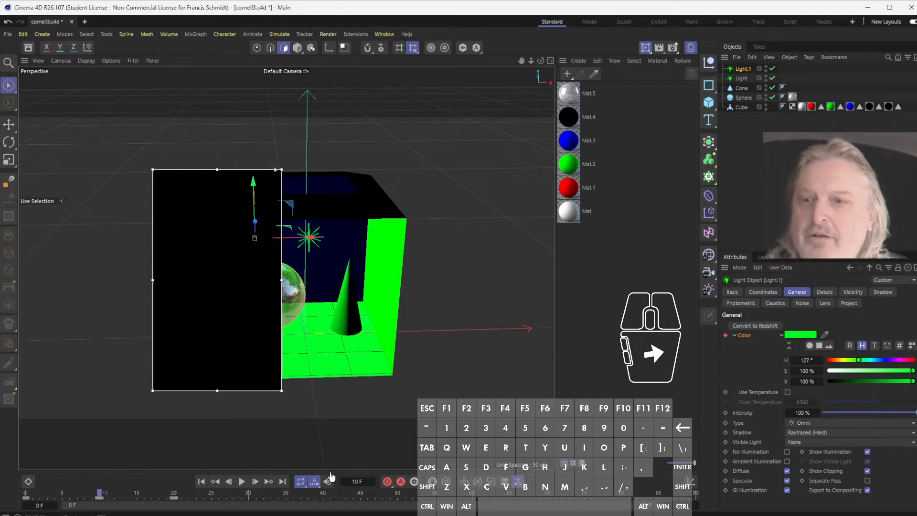
drag(861, 363, 884, 361)
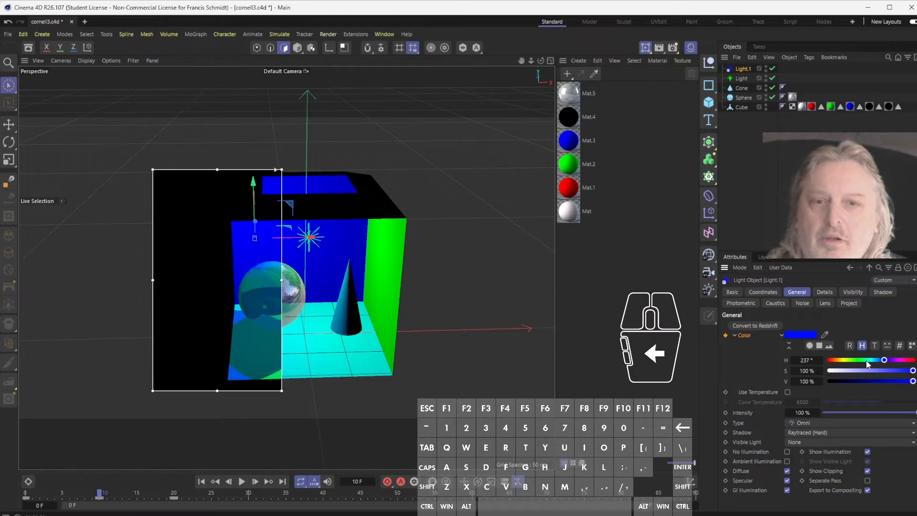
click(726, 336)
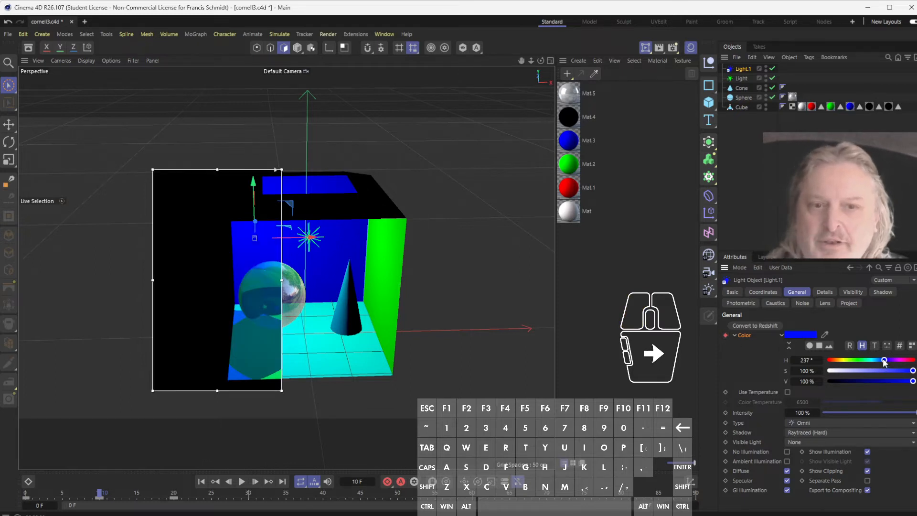
drag(884, 362, 854, 361)
click(726, 335)
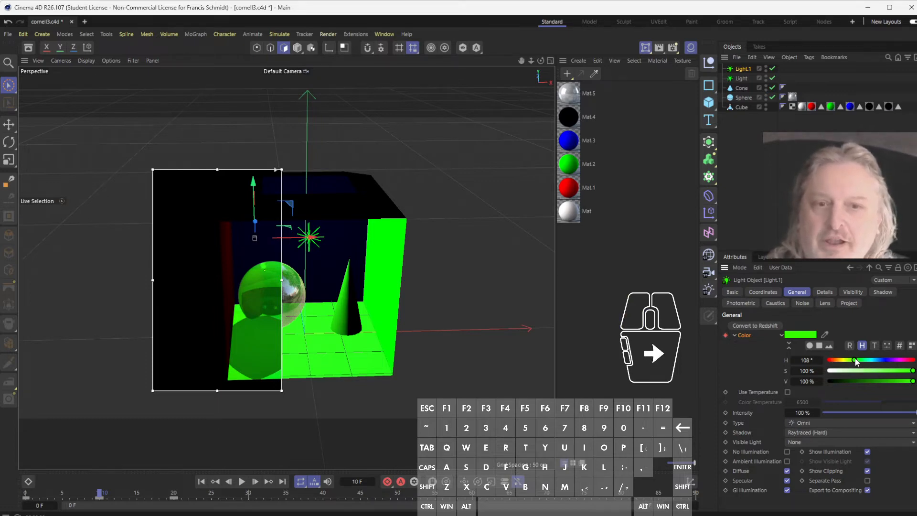
At frame 0, set the copied light's hue to 108° green and keyframe the colour
drag(99, 496, 2, 499)
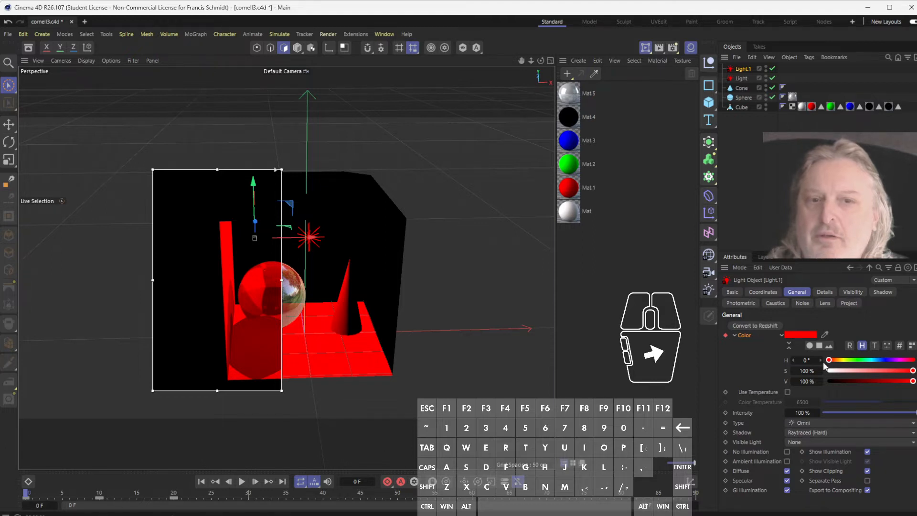
drag(835, 361, 855, 361)
click(726, 335)
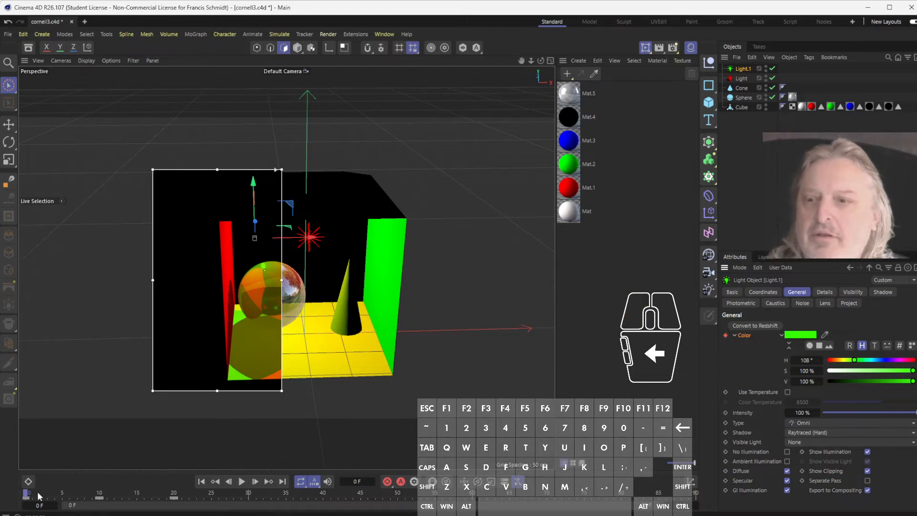
At frame 10, set the copied light's hue to 229° blue and keyframe the colour
drag(27, 494, 101, 501)
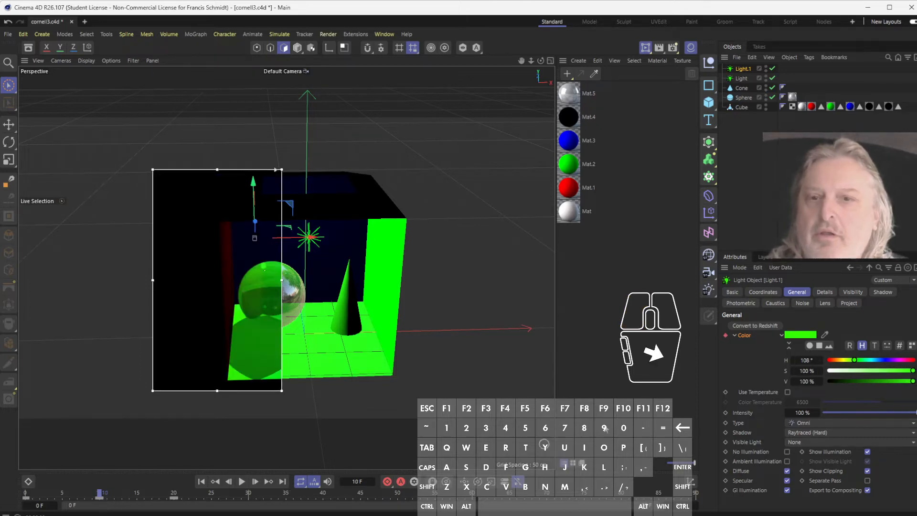
click(856, 361)
drag(857, 361, 883, 363)
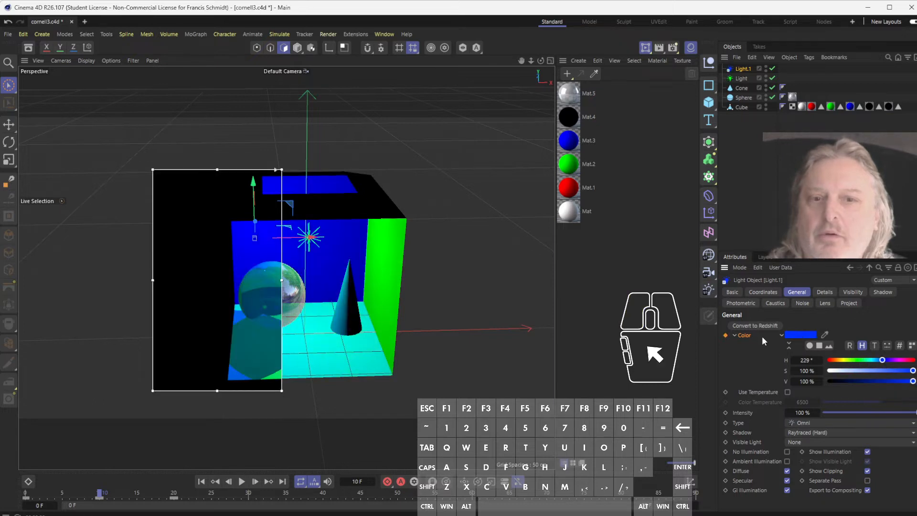
click(725, 335)
At frame 20, set the copied light's hue to 360° red and keyframe the colour
drag(99, 494, 177, 513)
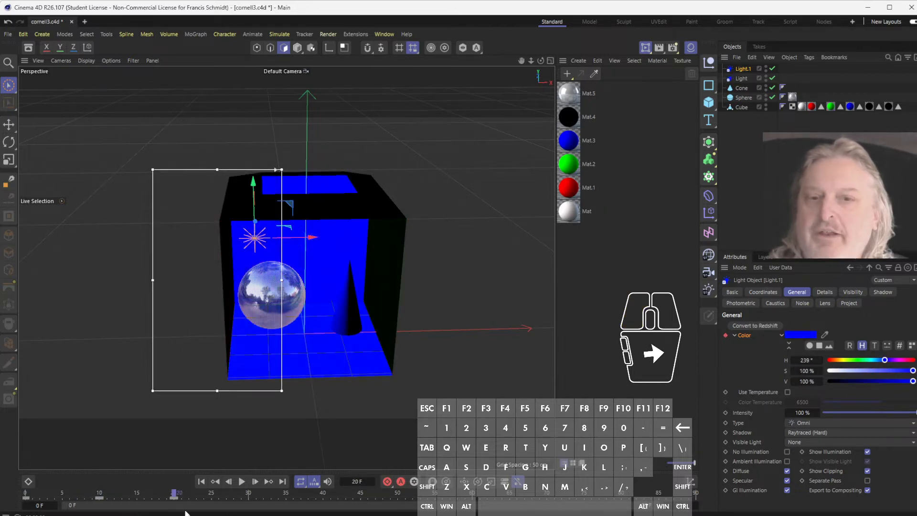
drag(885, 361, 914, 360)
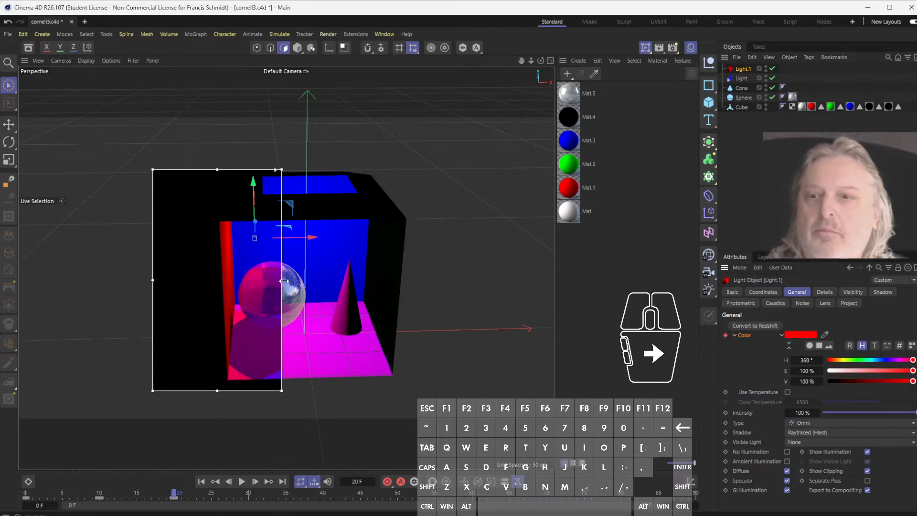
Widen the interactive render region over the whole box and scrub through frames 0 to 20 to check both lights' colour animation
drag(284, 281, 423, 280)
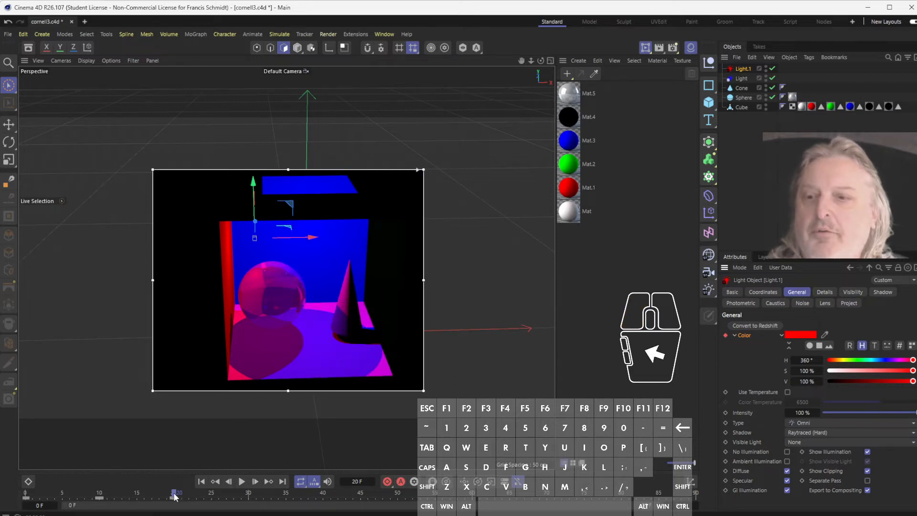
drag(175, 496, 232, 515)
drag(175, 512, 129, 511)
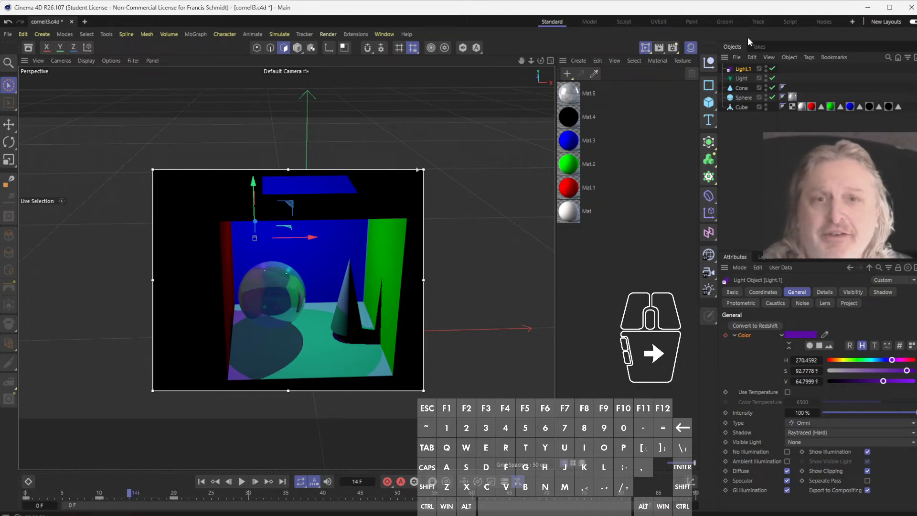
click(742, 79)
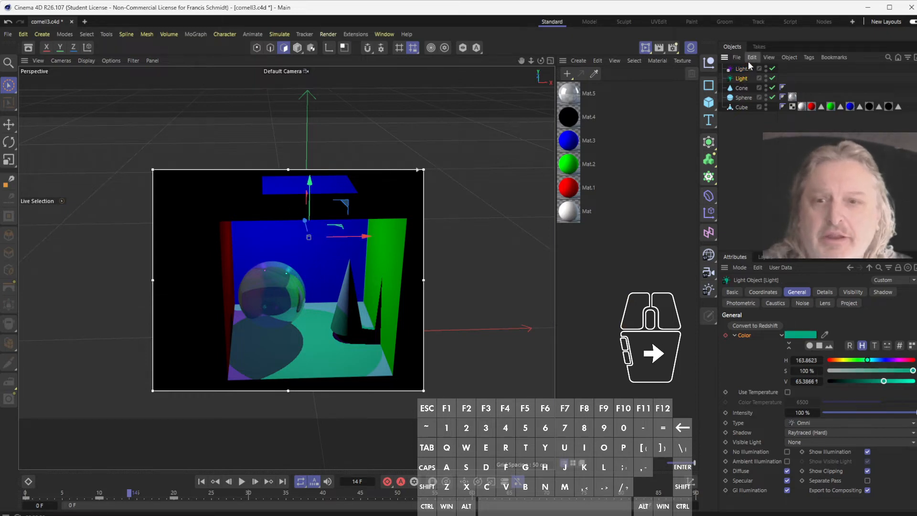
drag(140, 495, 160, 496)
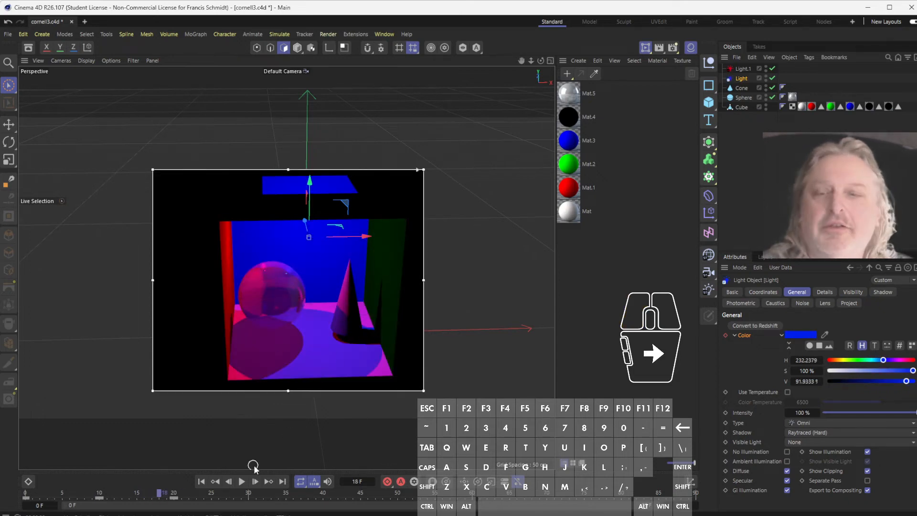
drag(160, 499, 26, 496)
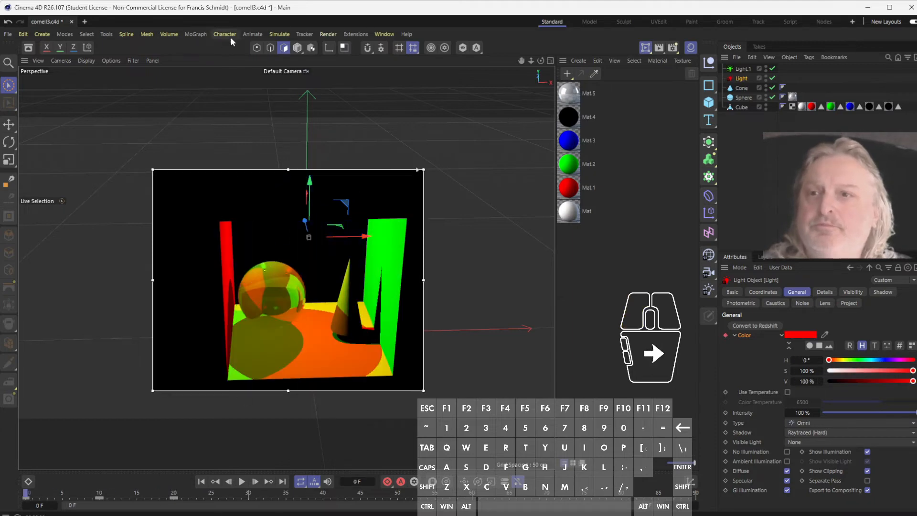
Make a Full Render MP4 preview of frames 0 to 25 and play it back in the Picture Viewer
click(249, 34)
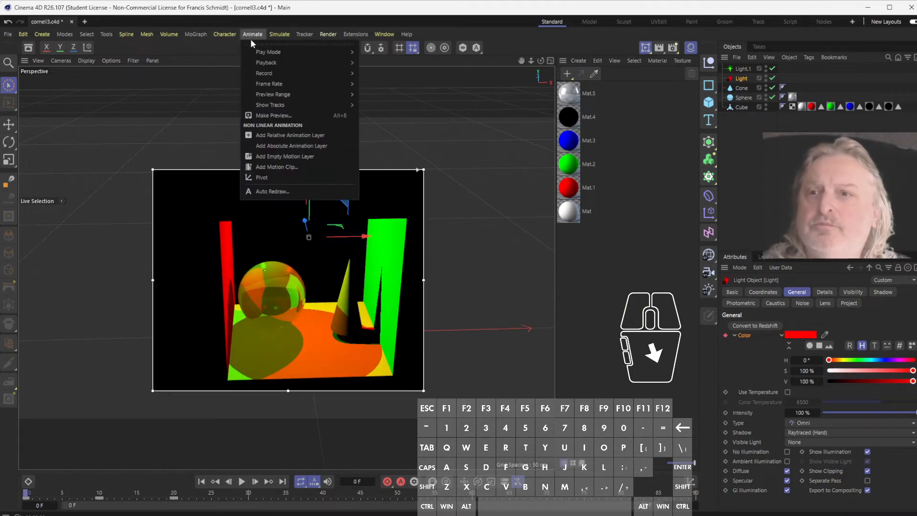
click(285, 116)
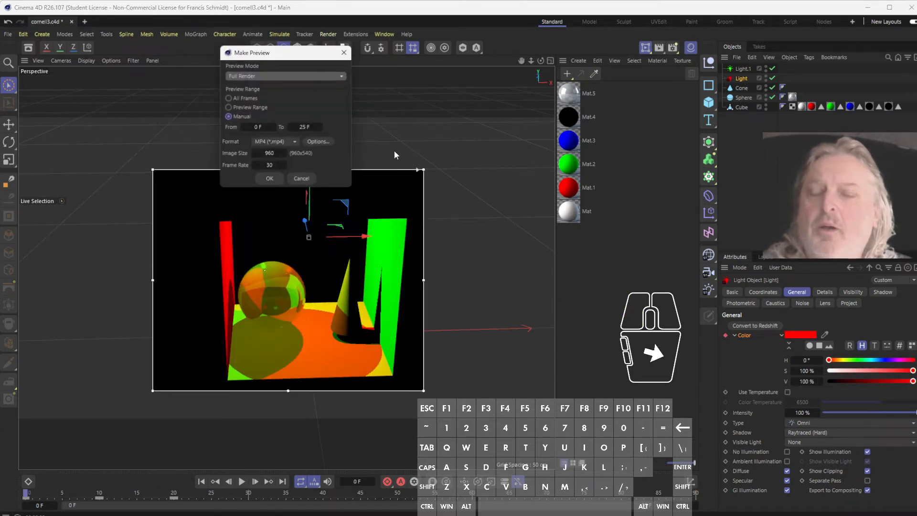
click(269, 178)
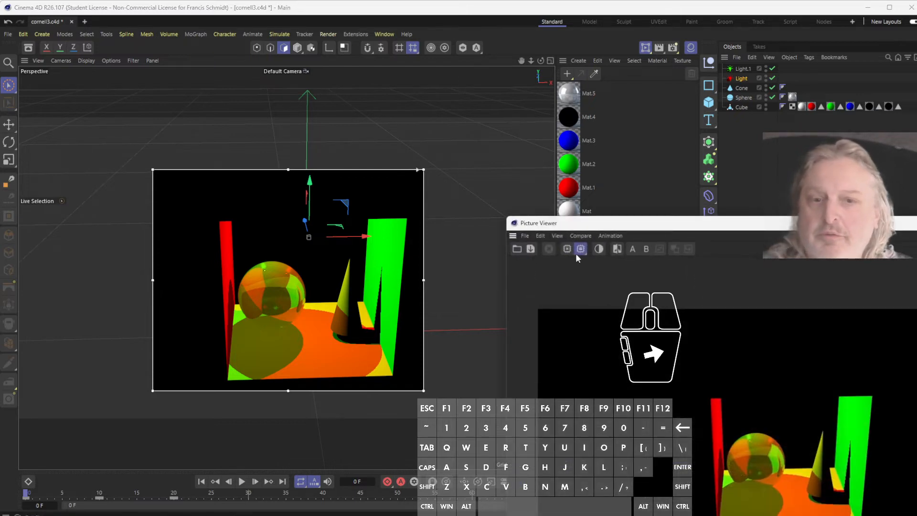
drag(679, 224, 427, 26)
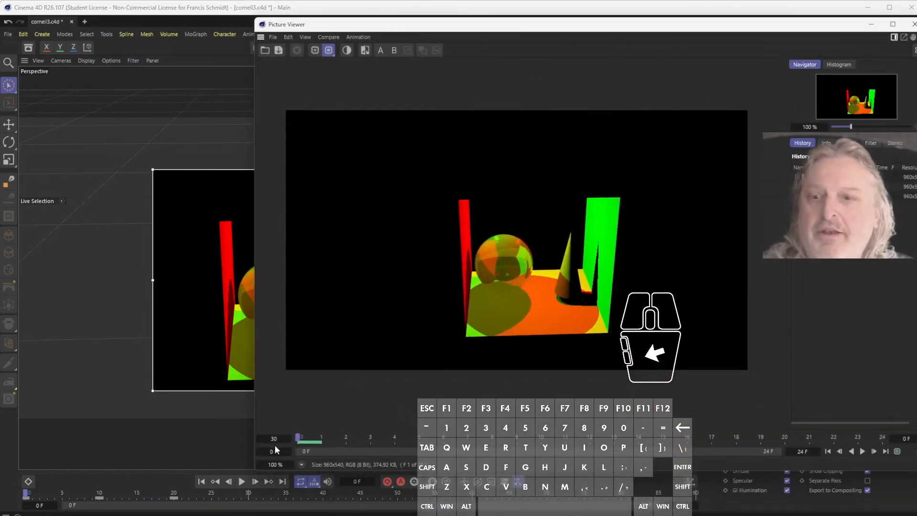
click(863, 452)
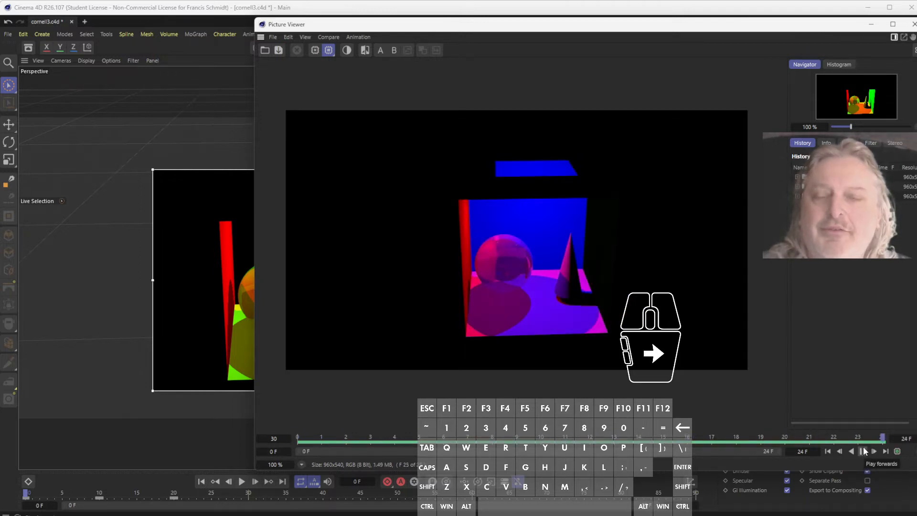
click(864, 450)
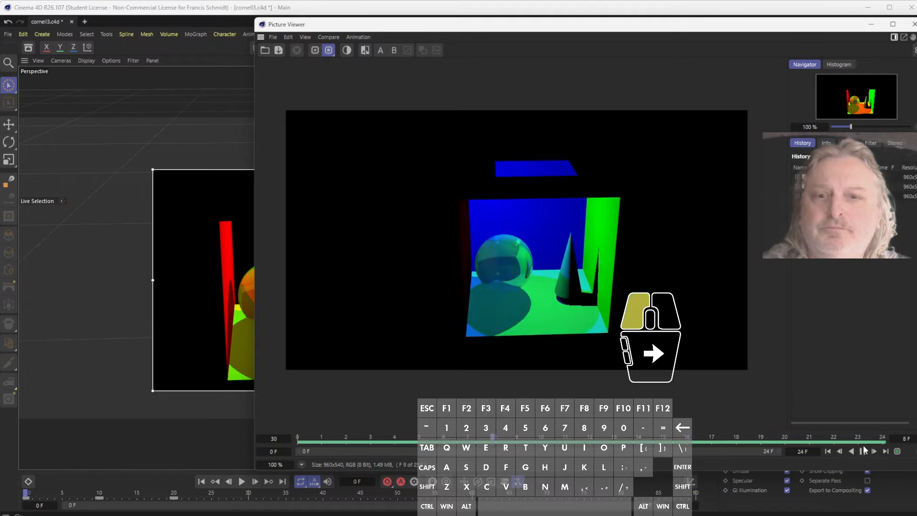
click(914, 24)
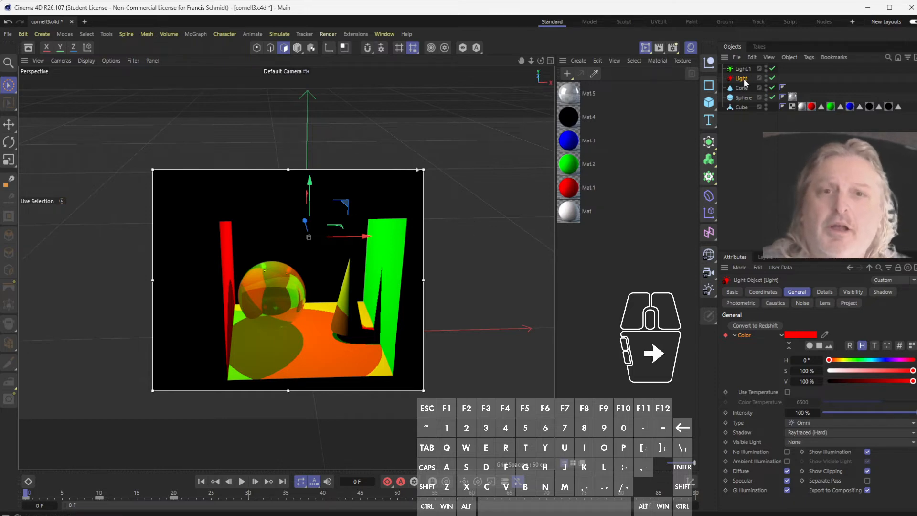
Shrink the interactive render region clear of the box and keyframe the original light at frame 0 high up beside the red wall
click(310, 183)
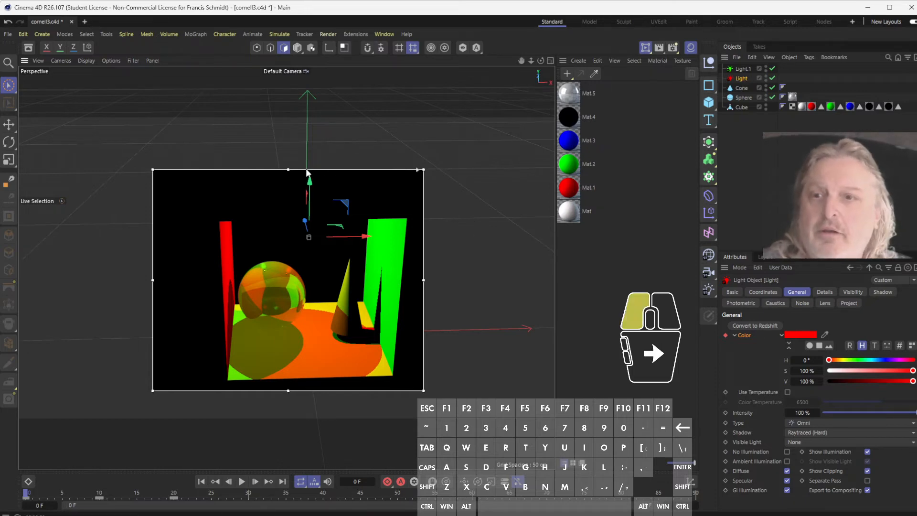
drag(310, 181, 309, 165)
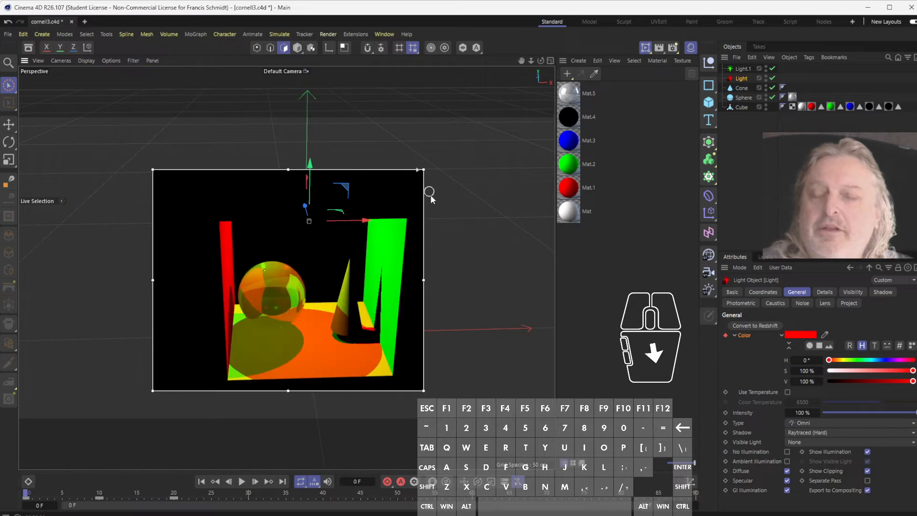
drag(424, 279, 141, 279)
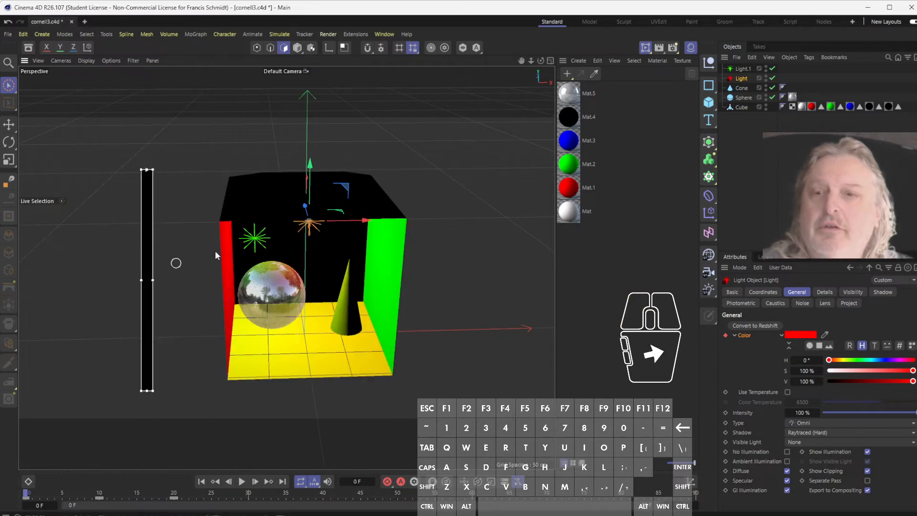
drag(343, 191, 273, 197)
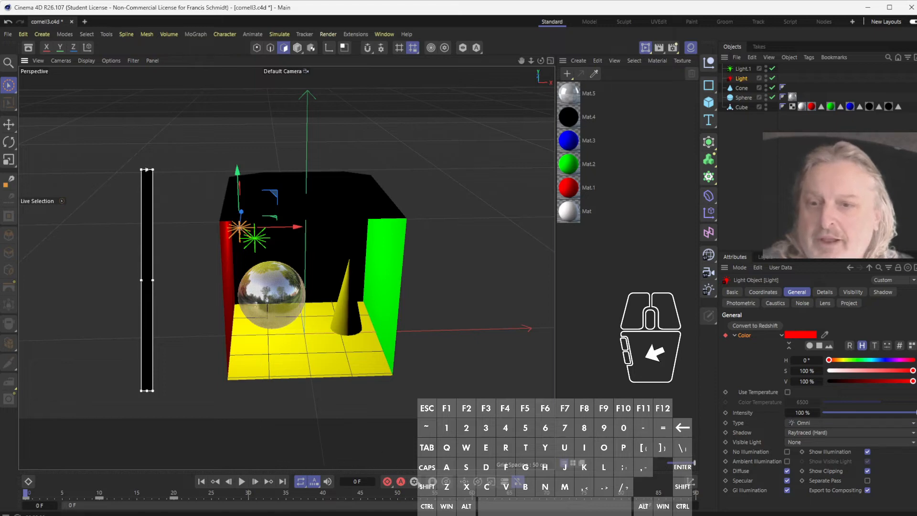
click(387, 483)
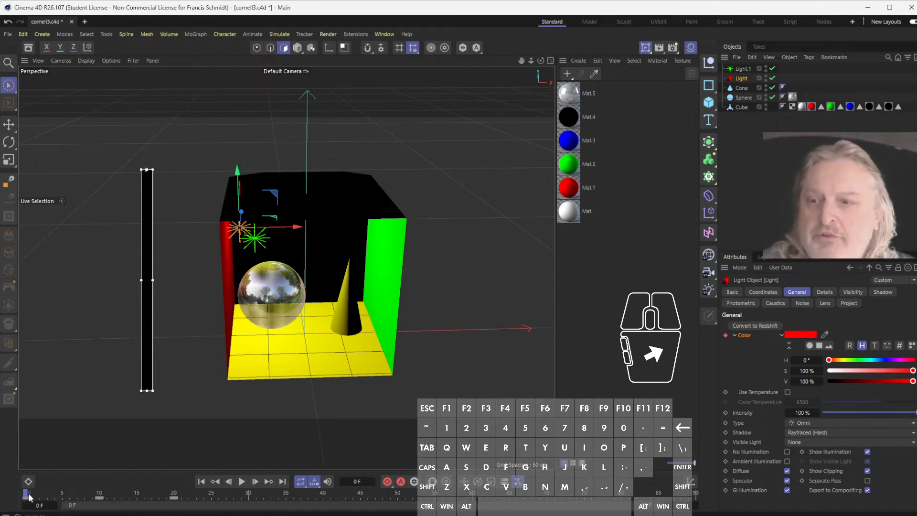
At frame 15, move the original light down to the middle of the box between sphere and cone, and keyframe its position
drag(28, 497, 107, 498)
drag(258, 207, 328, 291)
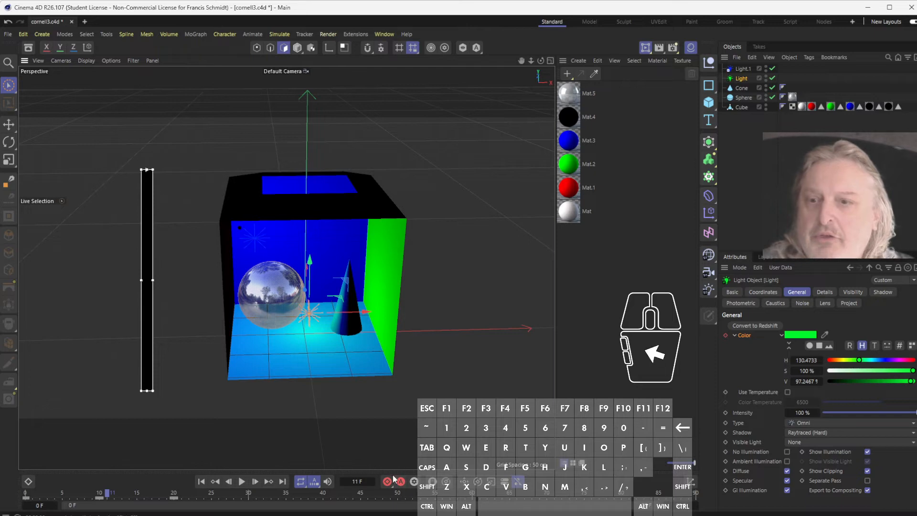
drag(101, 495, 137, 497)
drag(272, 203, 330, 281)
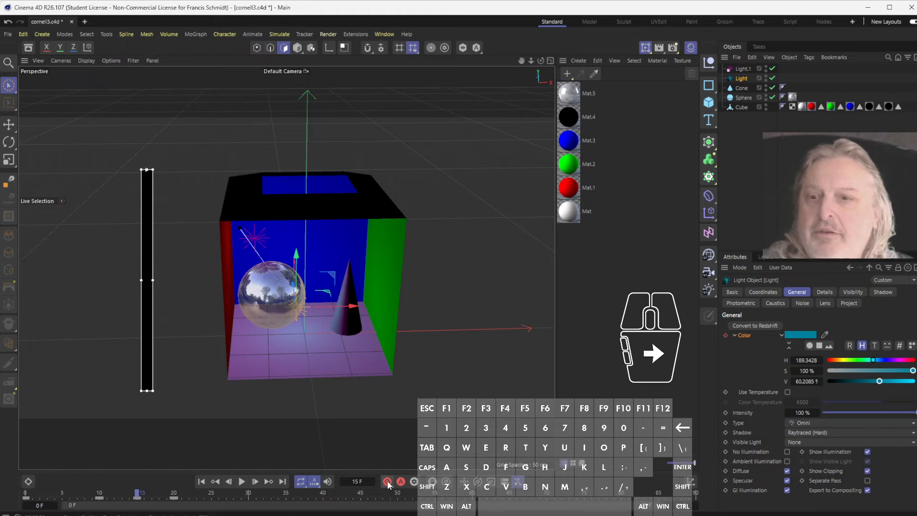
At frame 24, move the original light up just above the cone and keyframe its position
click(139, 497)
drag(139, 497, 204, 497)
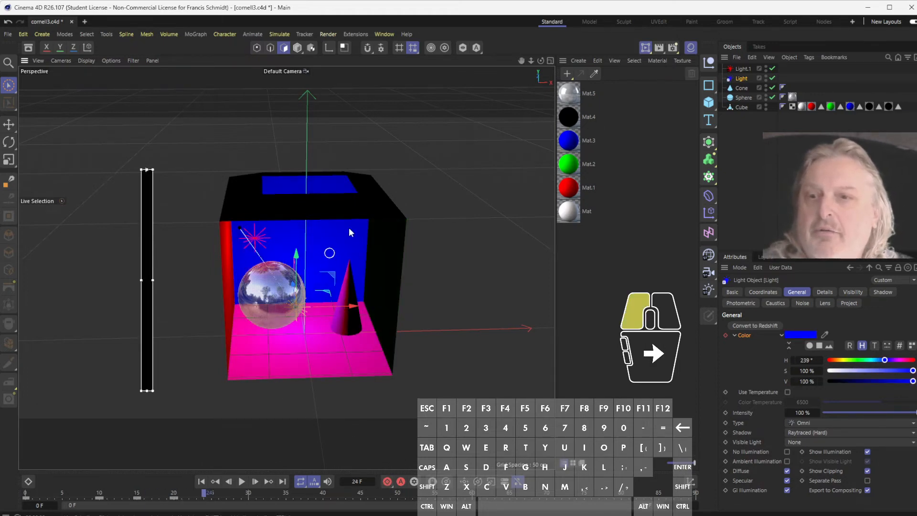
drag(296, 311, 333, 257)
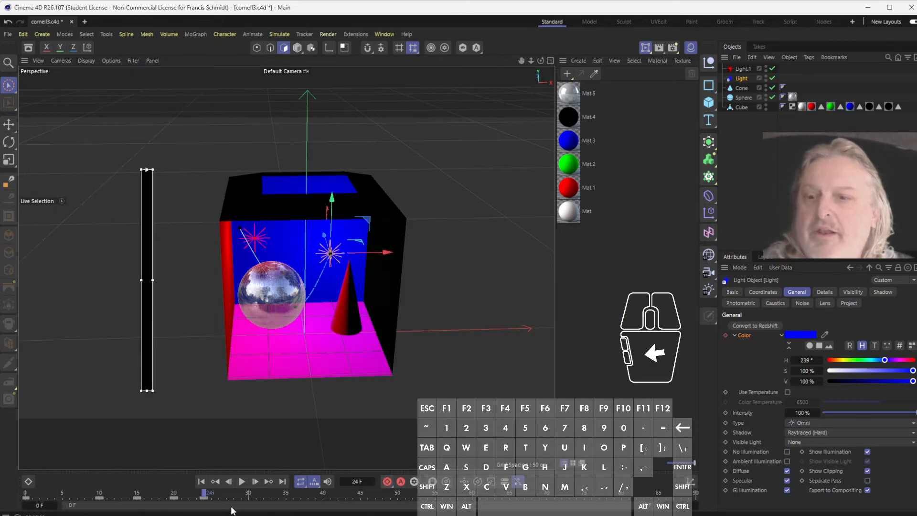
Scrub back to frame 5 to review the light's motion and expand the interactive render region over the whole box
click(173, 497)
drag(150, 507, 62, 492)
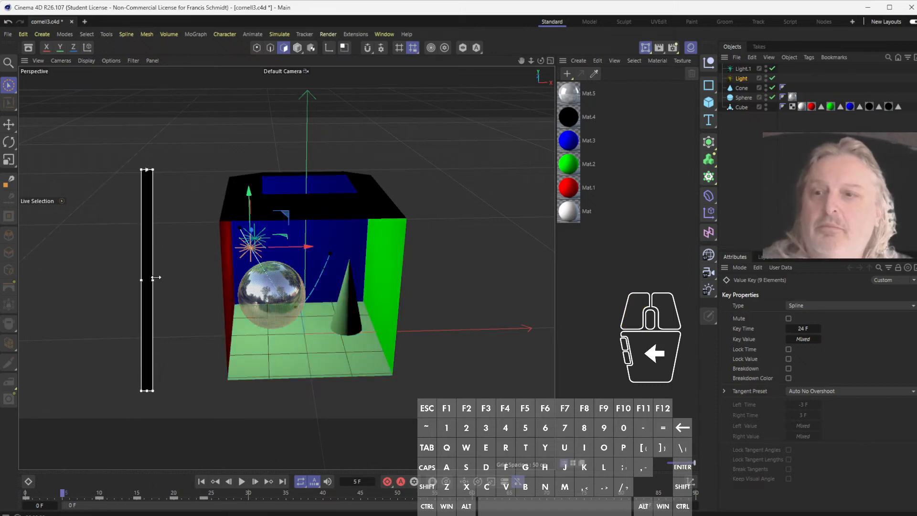
drag(152, 280, 467, 297)
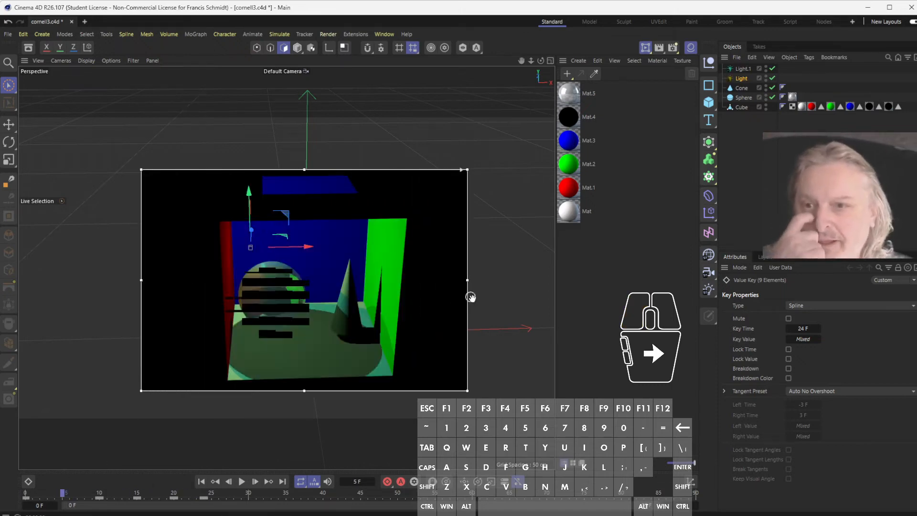
Make an MP4 preview of frames 0 to 25 with the Viewport Renderer, view it in the Picture Viewer and close it
click(230, 36)
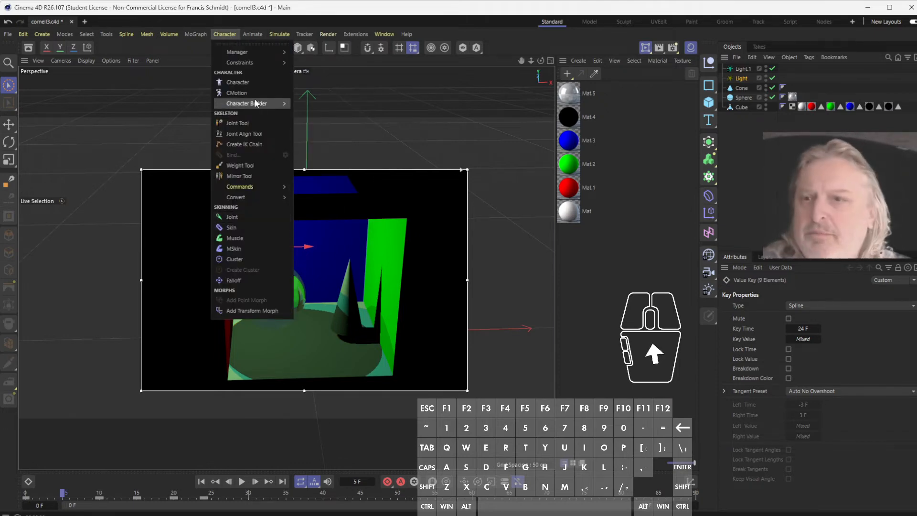
mouse_move(253, 34)
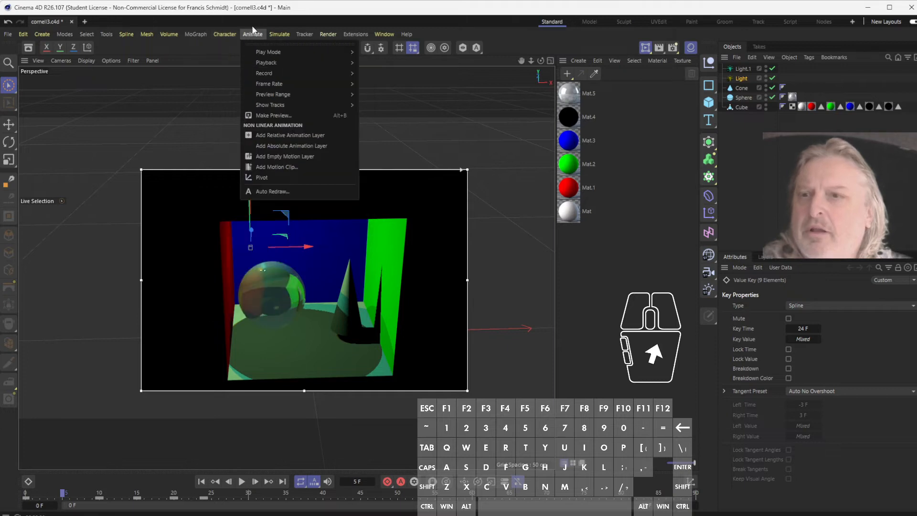
click(293, 114)
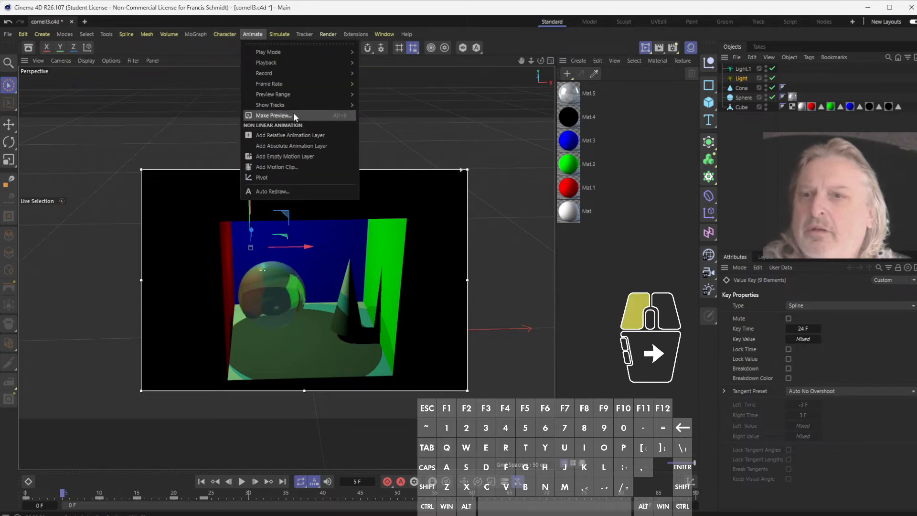
drag(295, 48, 549, 193)
click(540, 216)
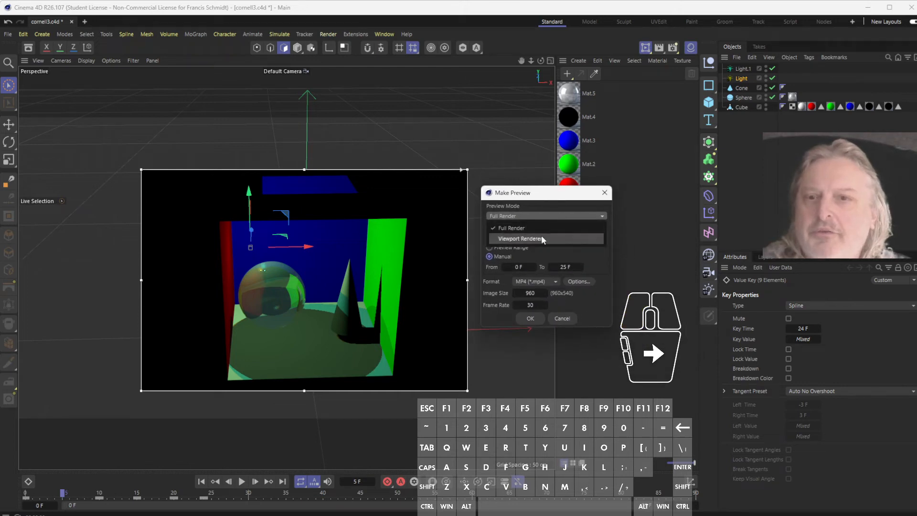
click(540, 236)
click(531, 318)
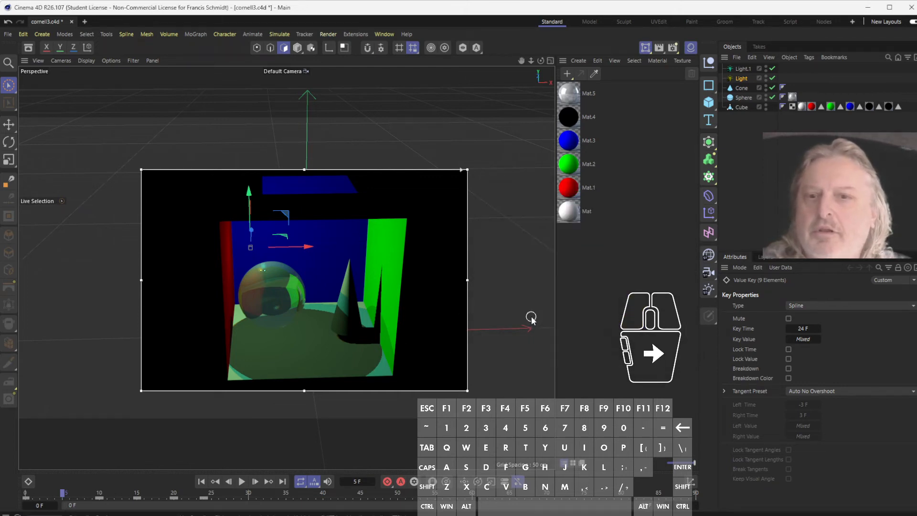
drag(700, 228, 526, 88)
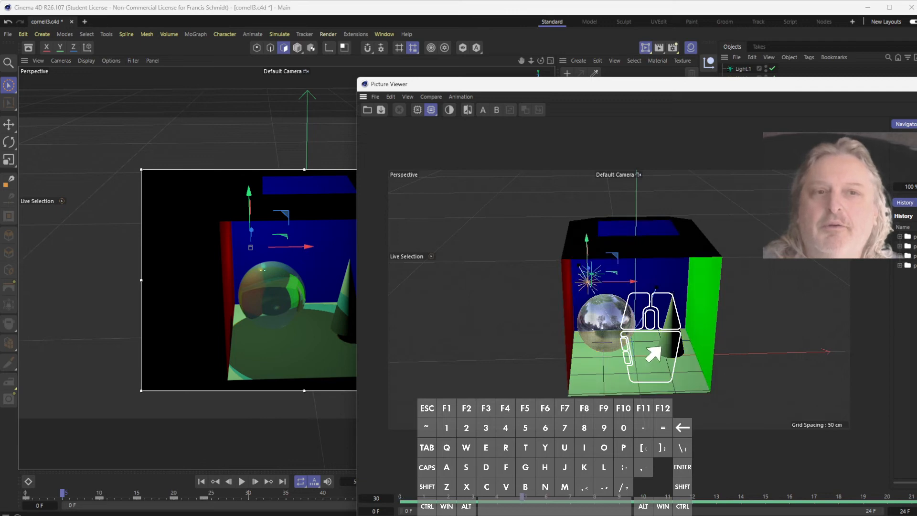
click(916, 84)
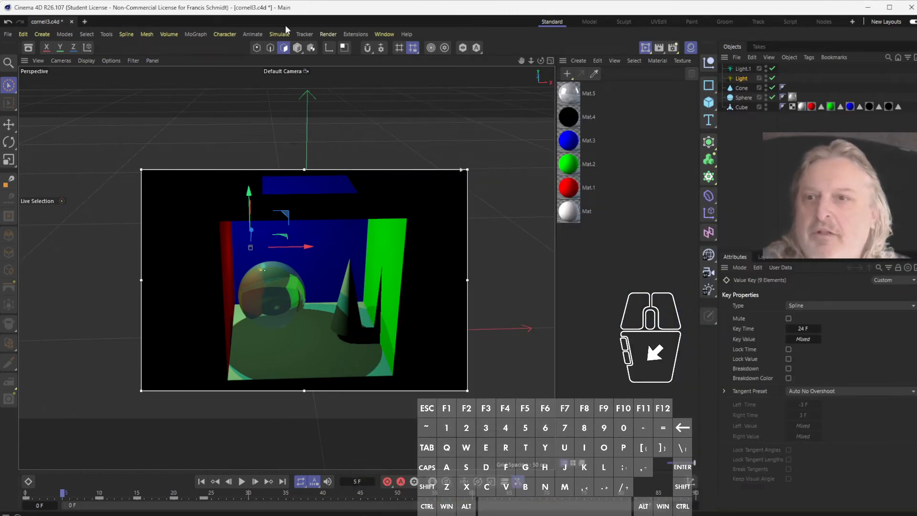
Start another MP4 preview of frames 0 to 25 with the preview mode set to Full Render
click(253, 34)
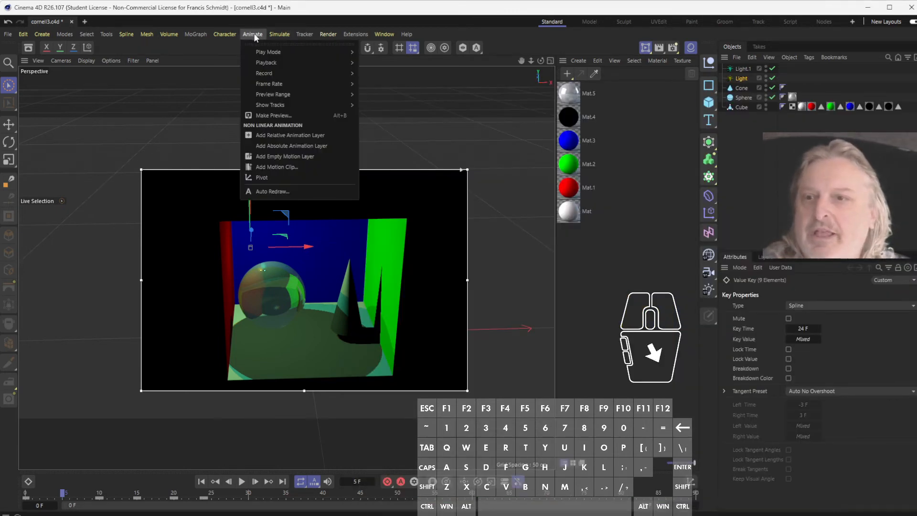
click(294, 118)
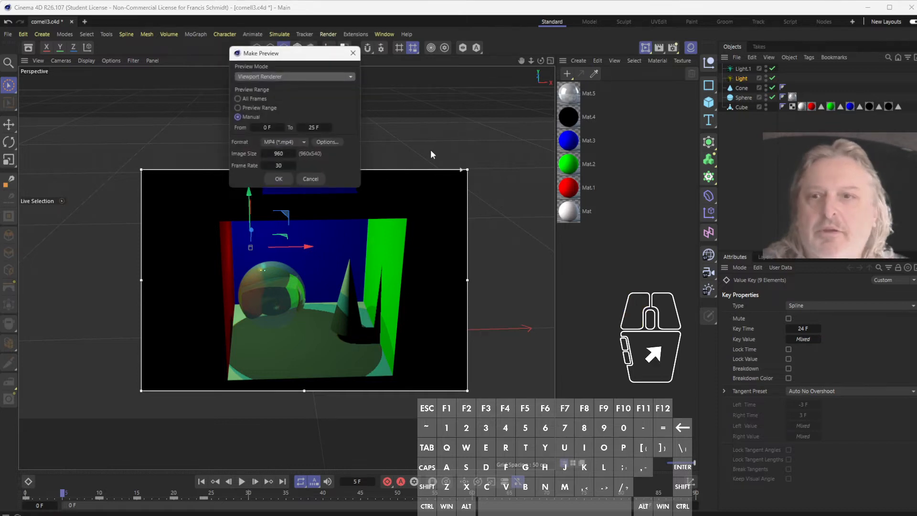
drag(280, 73, 282, 87)
click(278, 179)
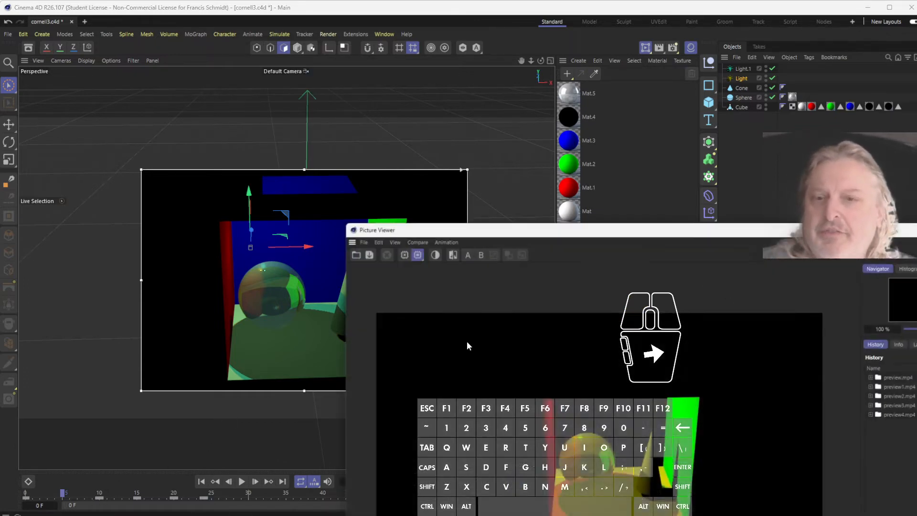
View the Full Render preview in the Picture Viewer, close it and turn off the interactive render region
drag(603, 230, 608, 48)
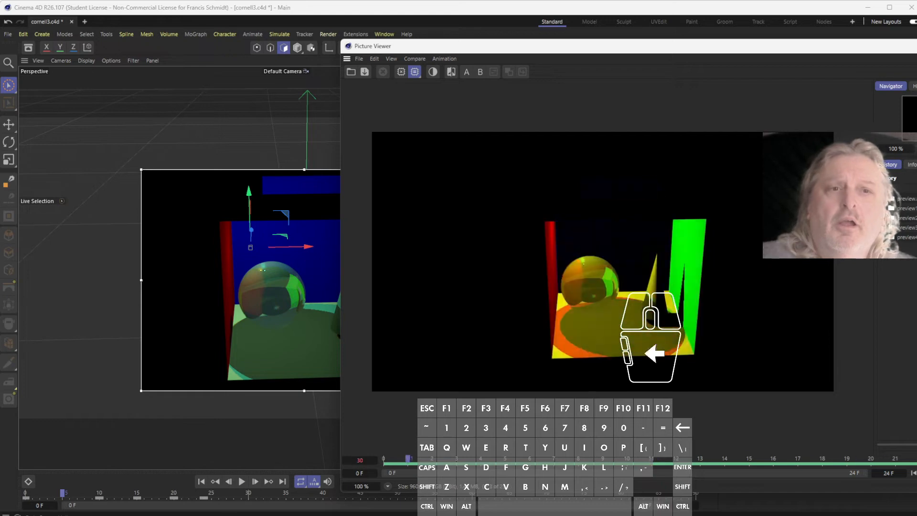
click(915, 45)
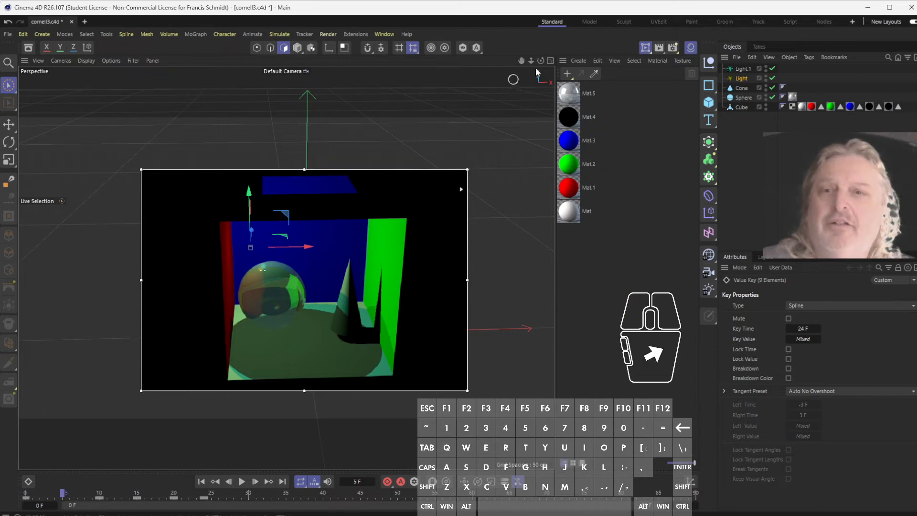
click(645, 49)
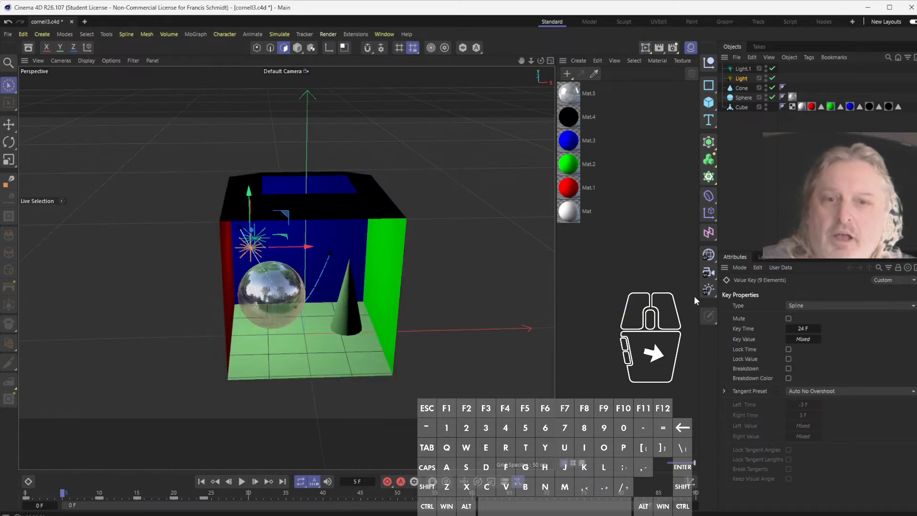
Add a spot light, raise it to about mid-height of the box and pull it out in front of the open side
click(708, 290)
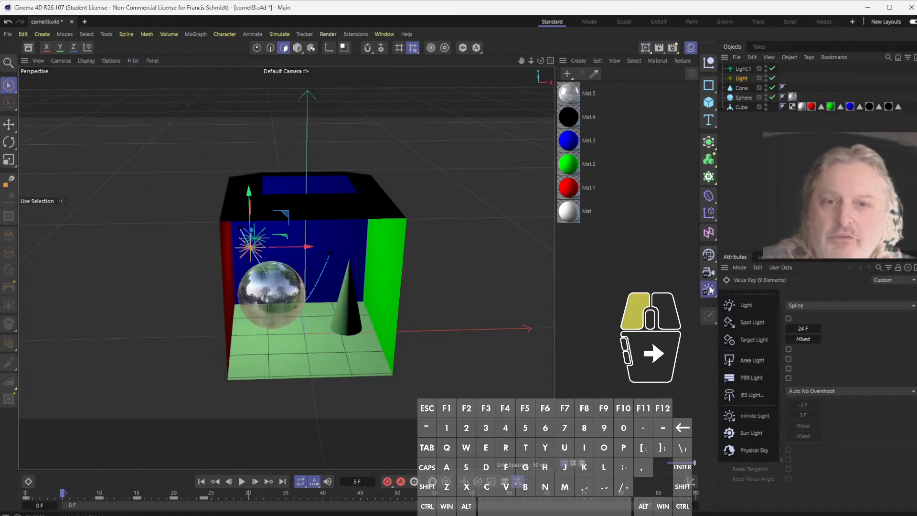
click(760, 323)
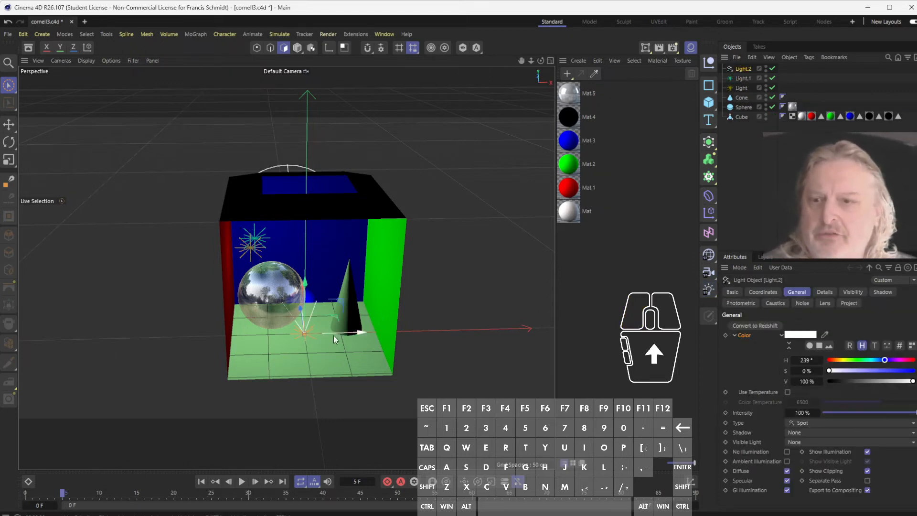
drag(306, 284, 324, 221)
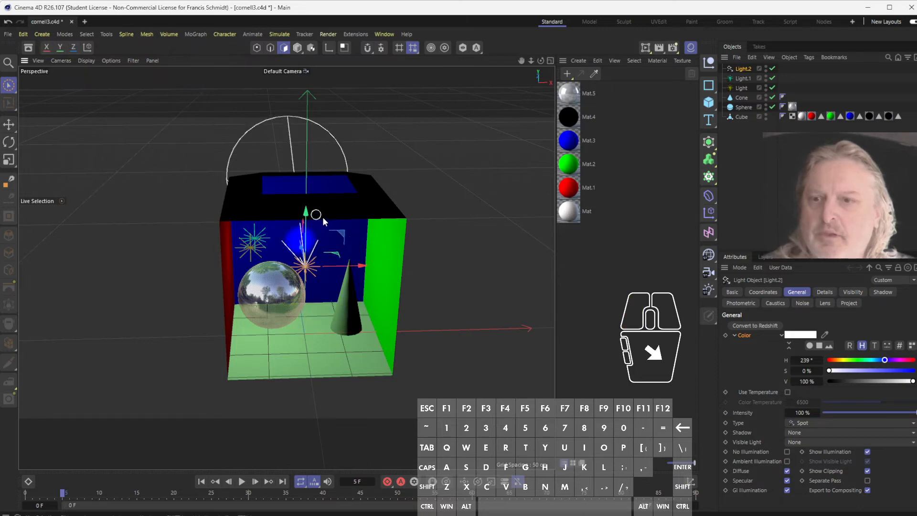
alt+drag(341, 257, 430, 315)
drag(337, 291, 264, 272)
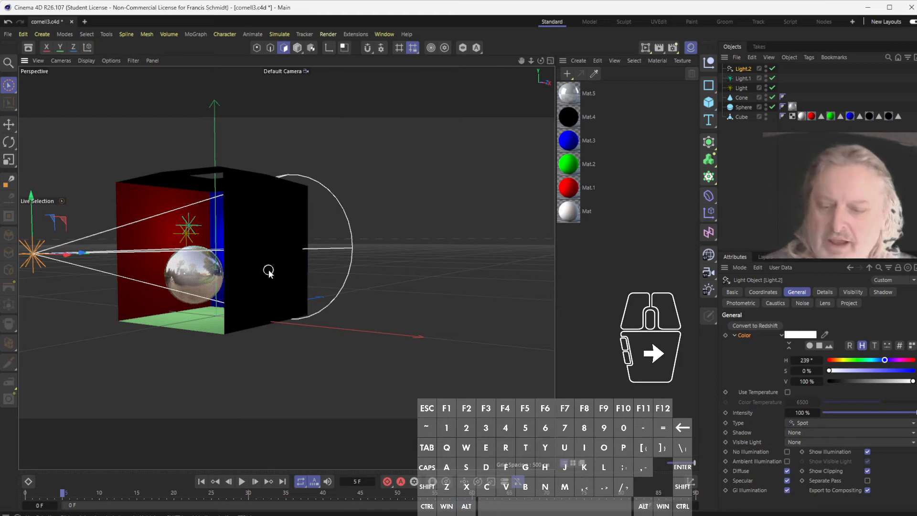
alt+middle_drag(245, 266, 377, 268)
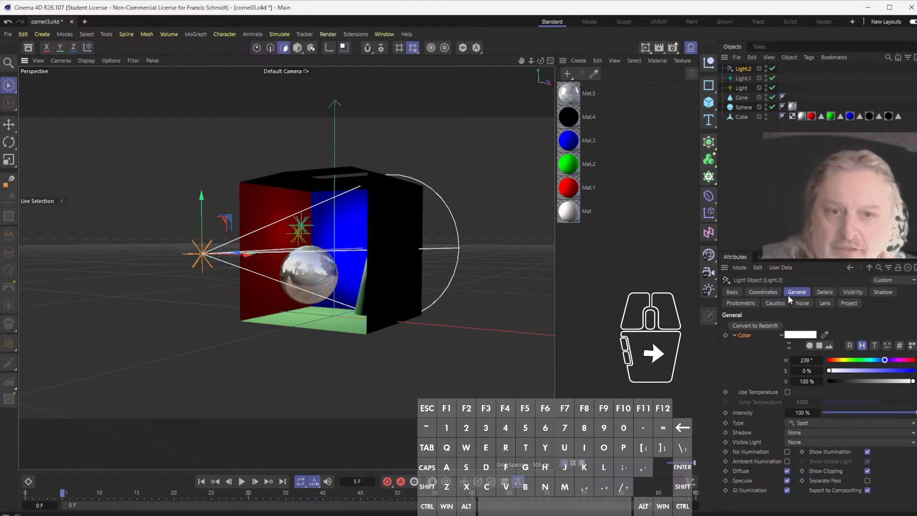
Set the spot light's inner and outer angles to 3° and rotate it to aim at the sphere
click(824, 292)
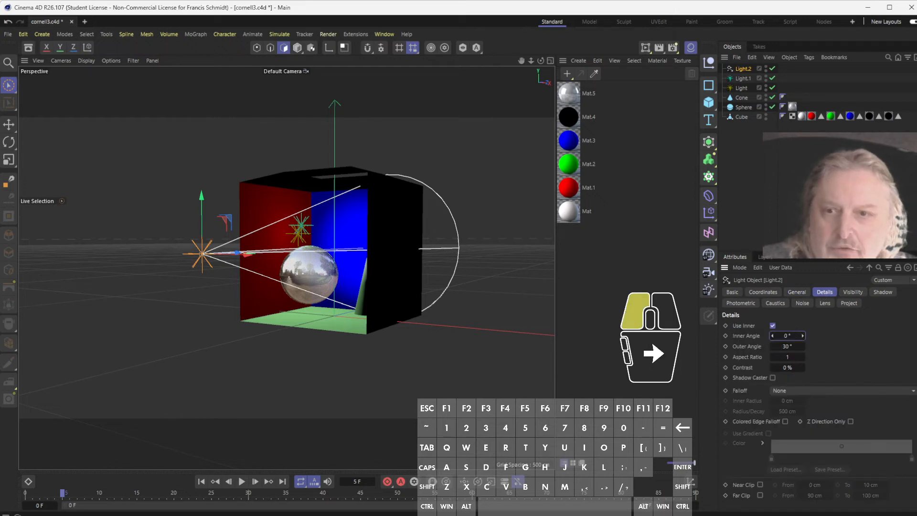
drag(788, 335, 759, 345)
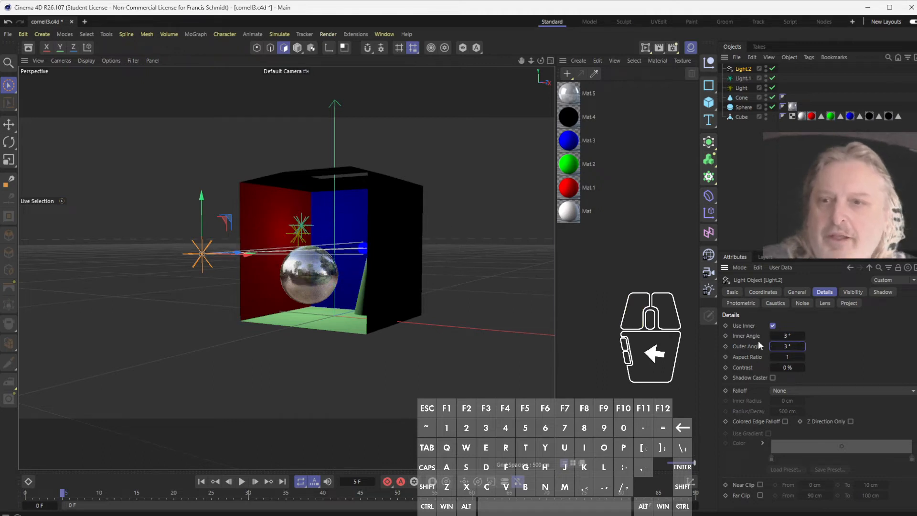
alt+drag(354, 276, 332, 294)
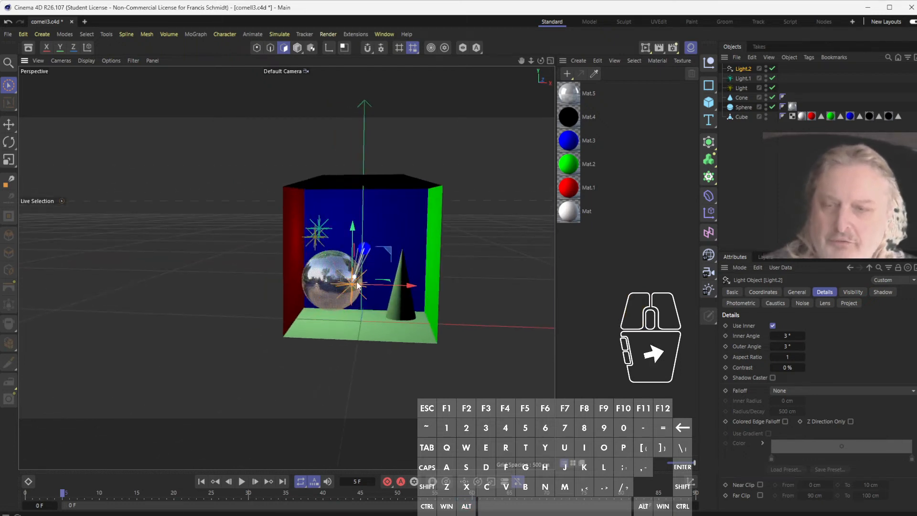
key(r)
drag(364, 293, 353, 257)
key(space)
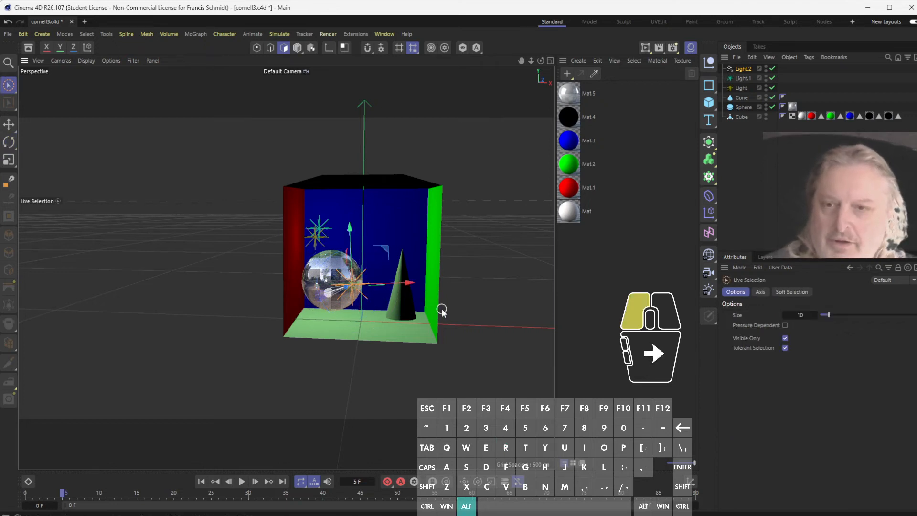
alt+drag(438, 310, 411, 325)
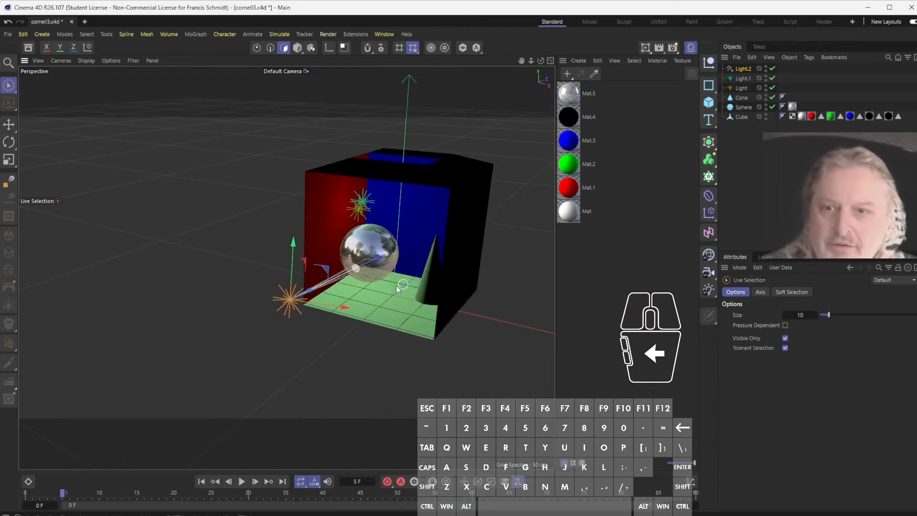
Raise the spot light's intensity to 282 %
click(758, 72)
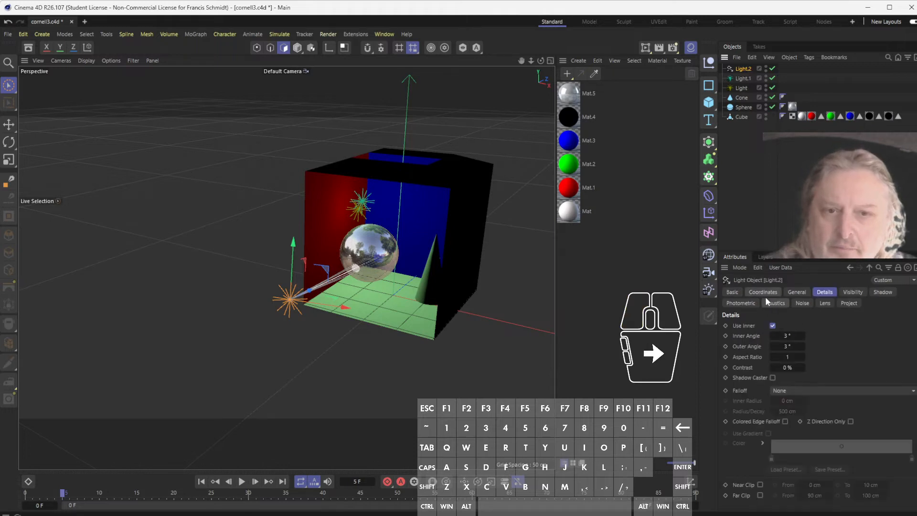
click(796, 292)
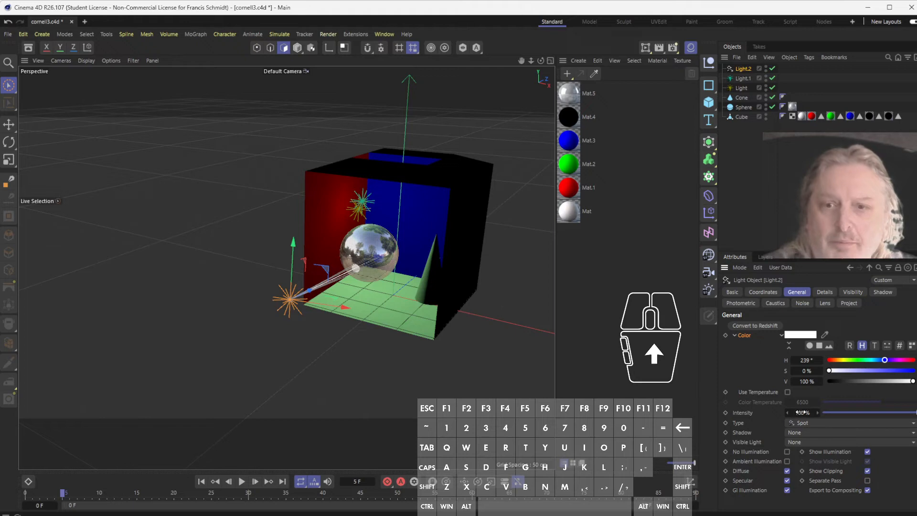
drag(802, 412, 883, 412)
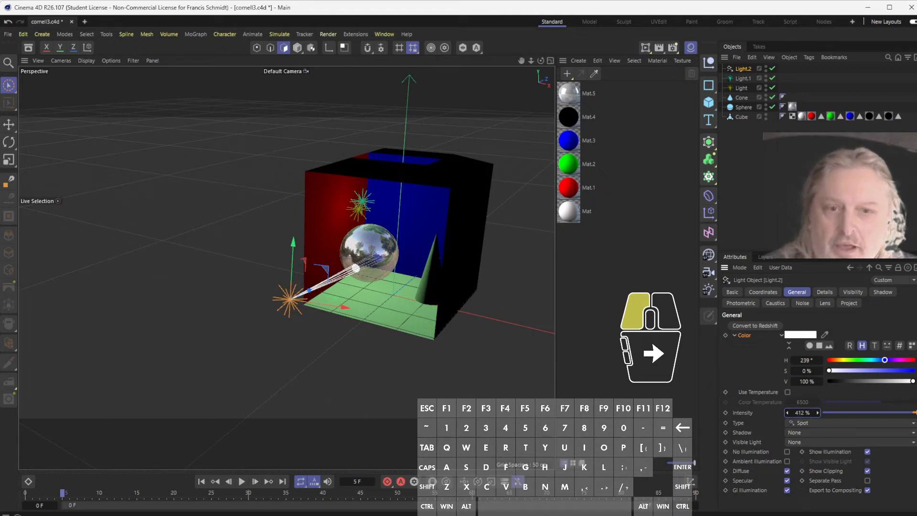
drag(802, 413, 806, 412)
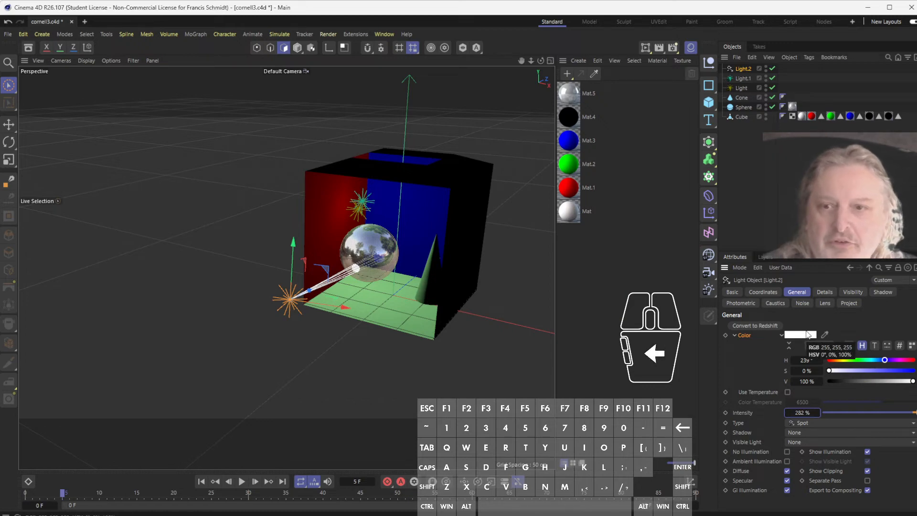
Keyframe the spot light's outer angle of 3° at frame 5 and again at frame 0
click(824, 293)
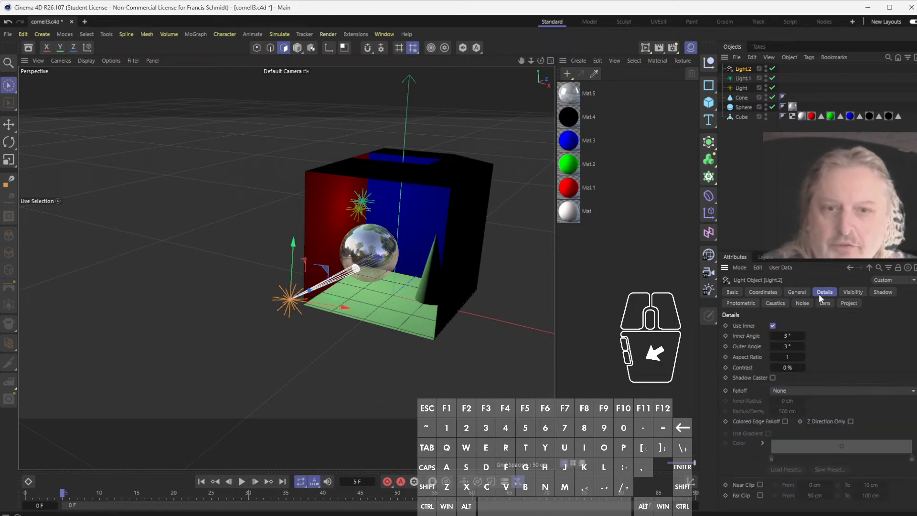
click(725, 346)
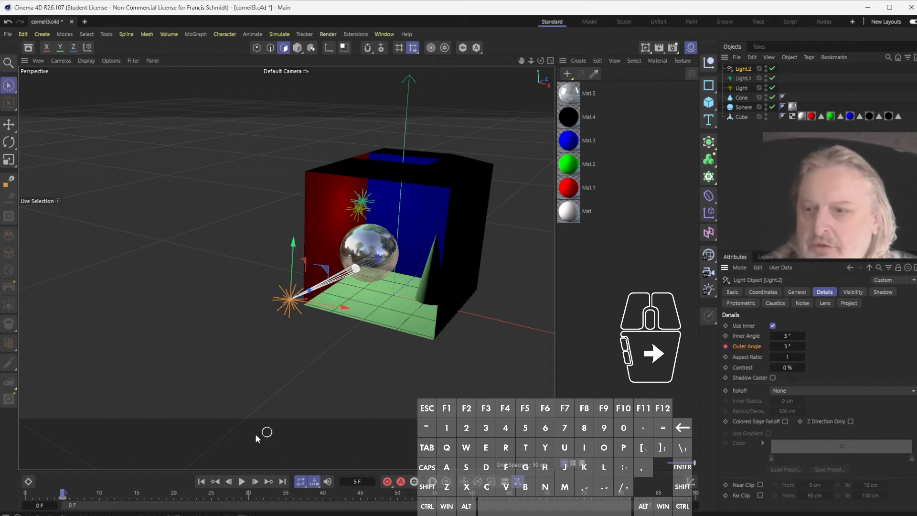
click(51, 493)
drag(51, 494, 26, 493)
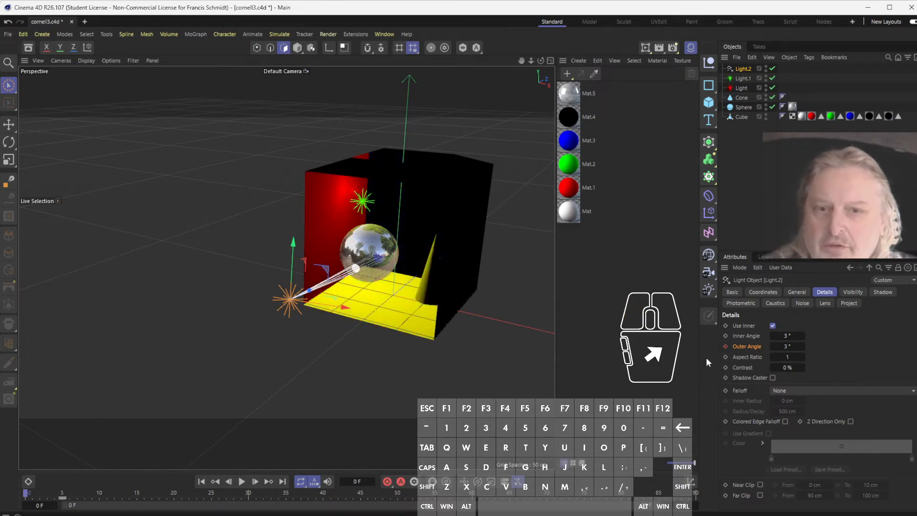
click(725, 347)
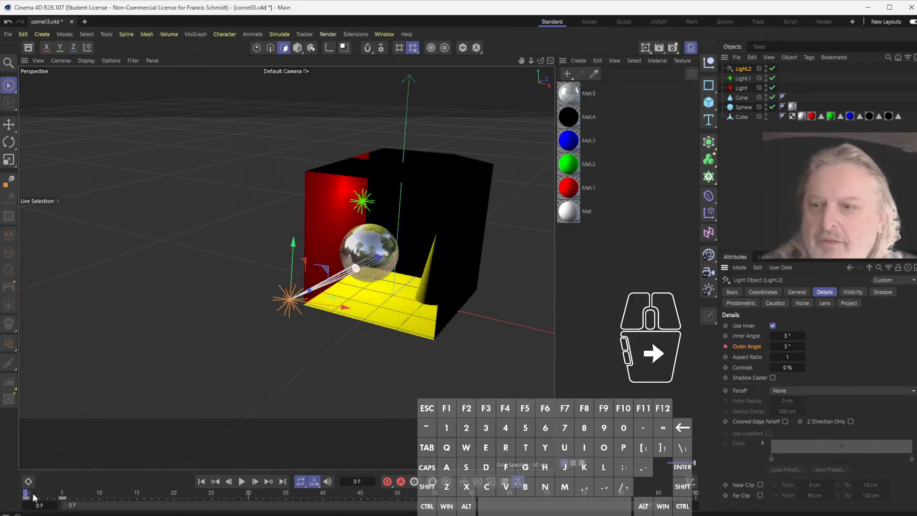
At frame 25, widen the spot light's outer angle to 36°, keyframe it and scrub the timeline to check the change
drag(27, 495, 217, 509)
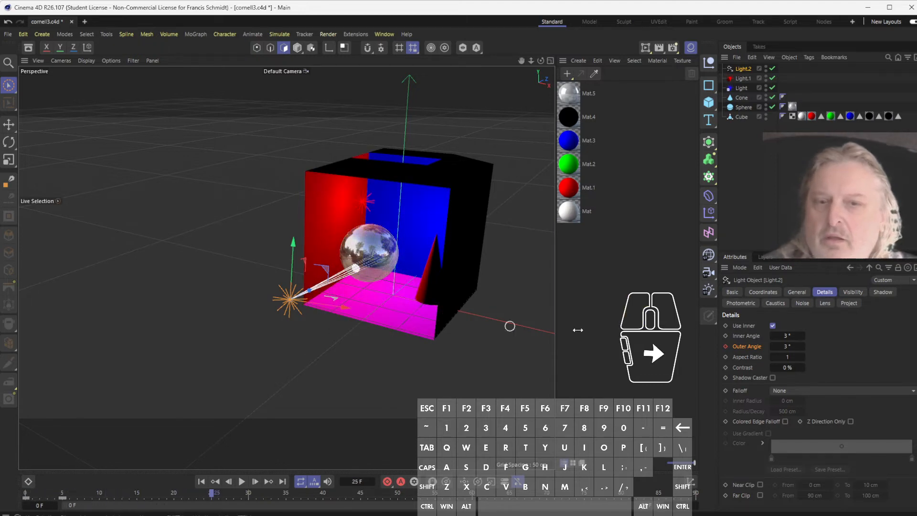
drag(795, 344, 811, 344)
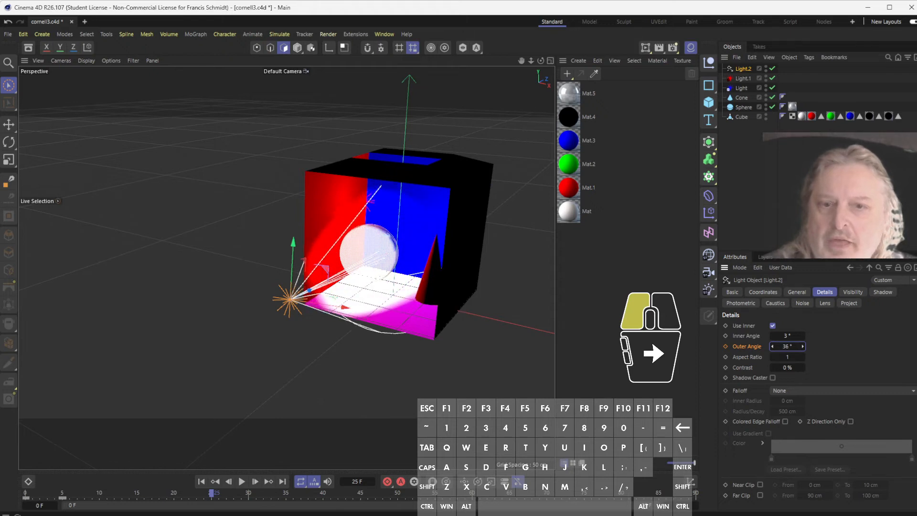
click(726, 346)
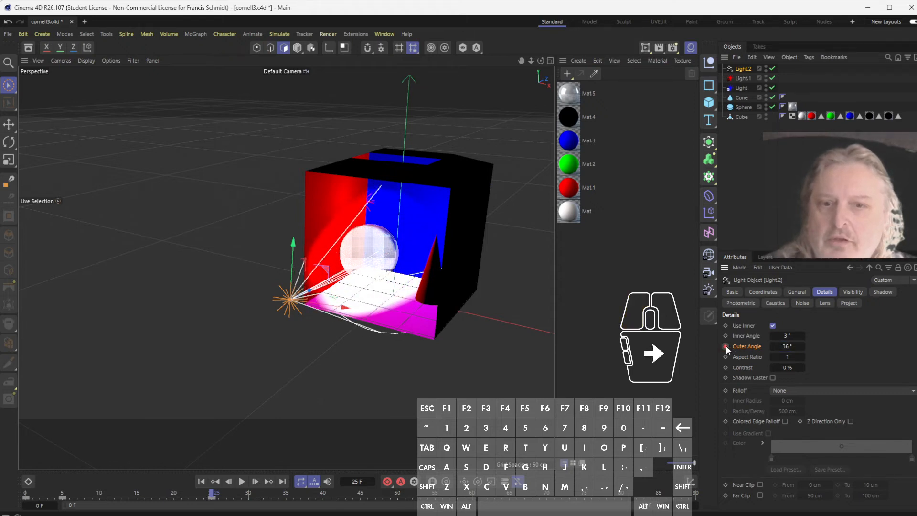
drag(212, 497, 371, 492)
drag(230, 493, 204, 494)
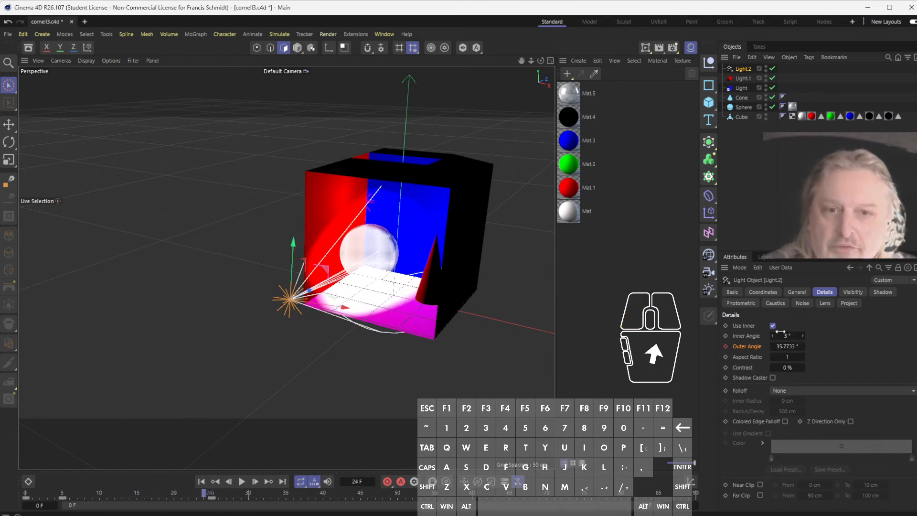
Set the spot light's intensity to 172 % and keyframe it at frame 25
click(796, 293)
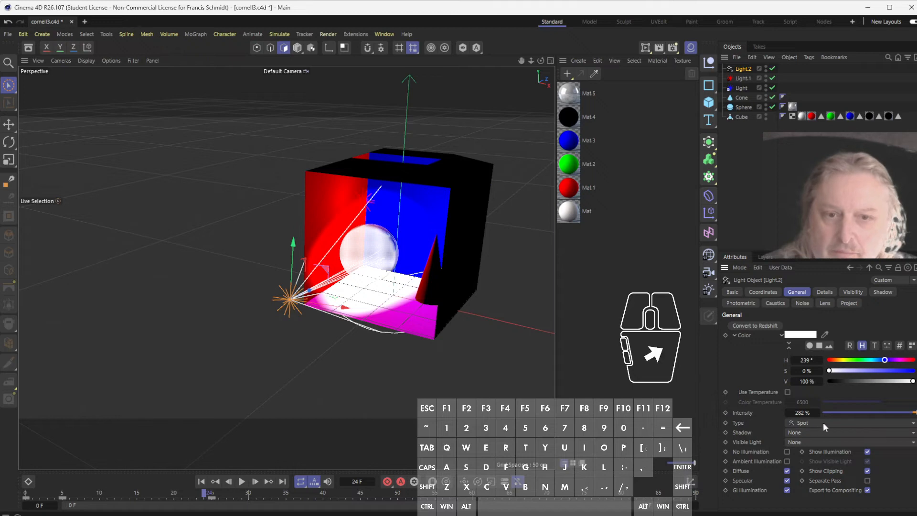
mouse_move(913, 413)
mouse_down()
mouse_move(862, 413)
mouse_move(916, 413)
mouse_up()
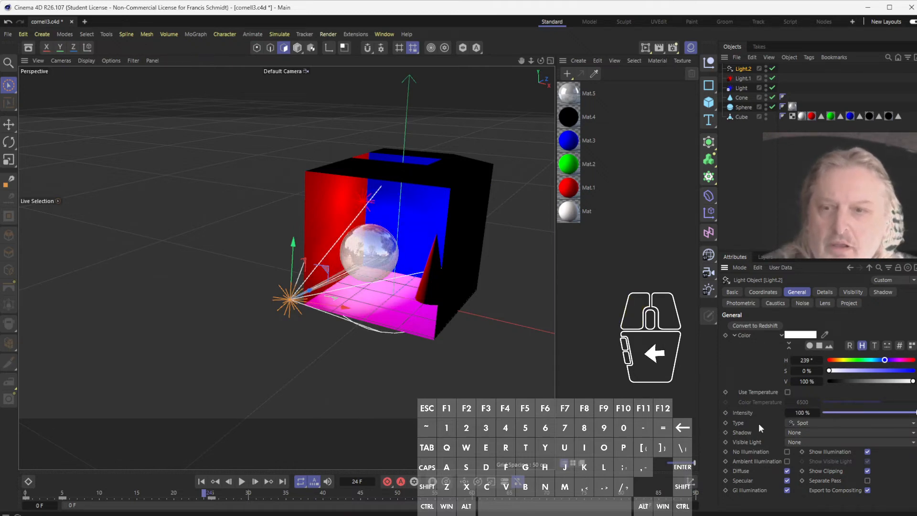
mouse_move(804, 413)
mouse_down()
mouse_move(824, 413)
mouse_move(804, 413)
mouse_up()
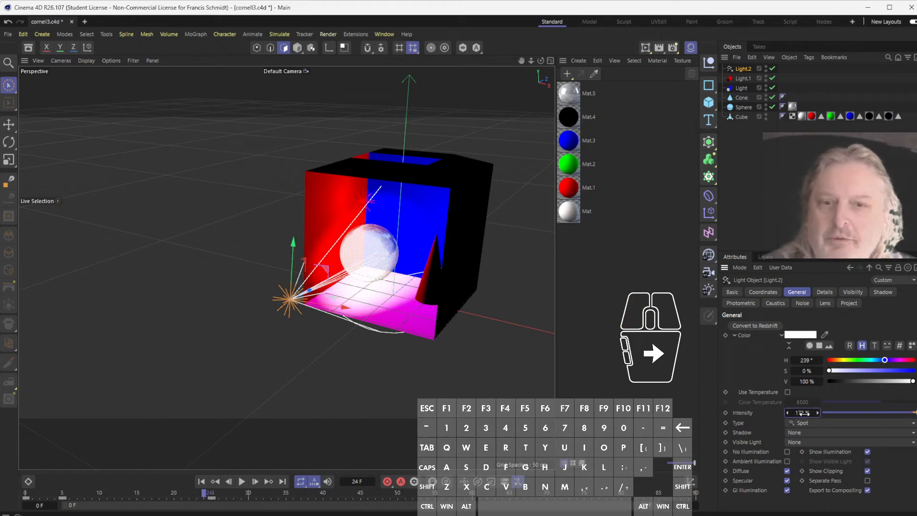
drag(205, 496, 211, 497)
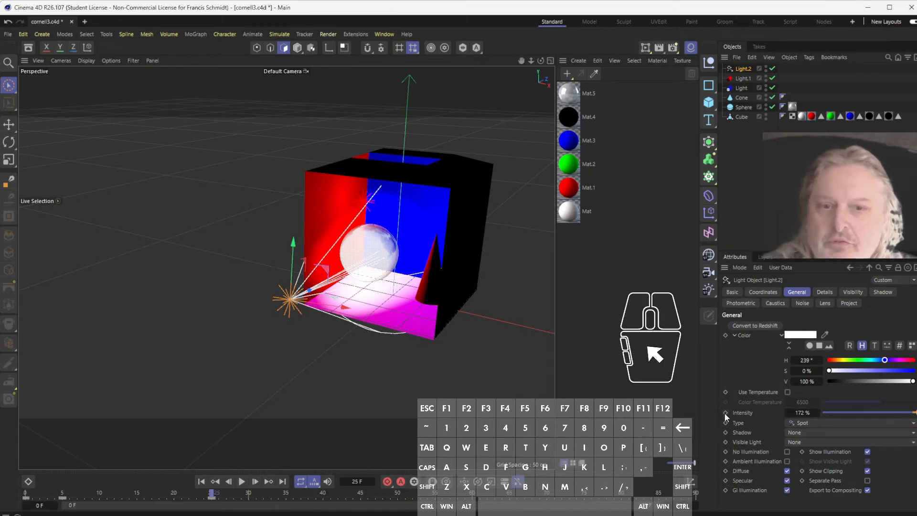
At frame 2, lower the spot light's intensity to 68 % and keyframe it
drag(213, 499, 41, 497)
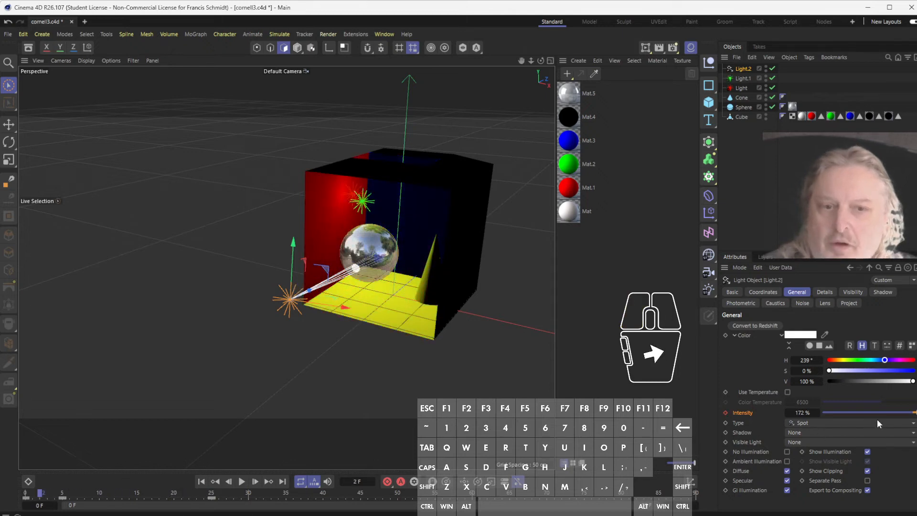
drag(914, 414, 887, 415)
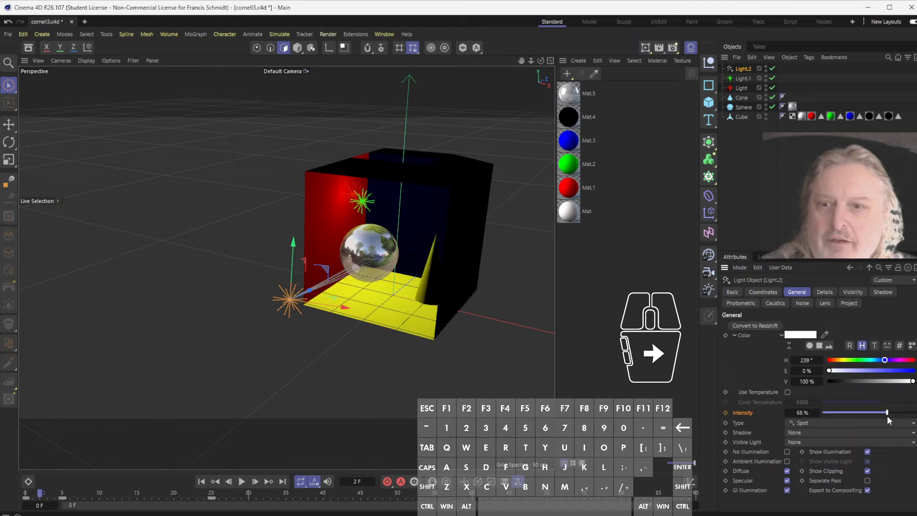
click(725, 413)
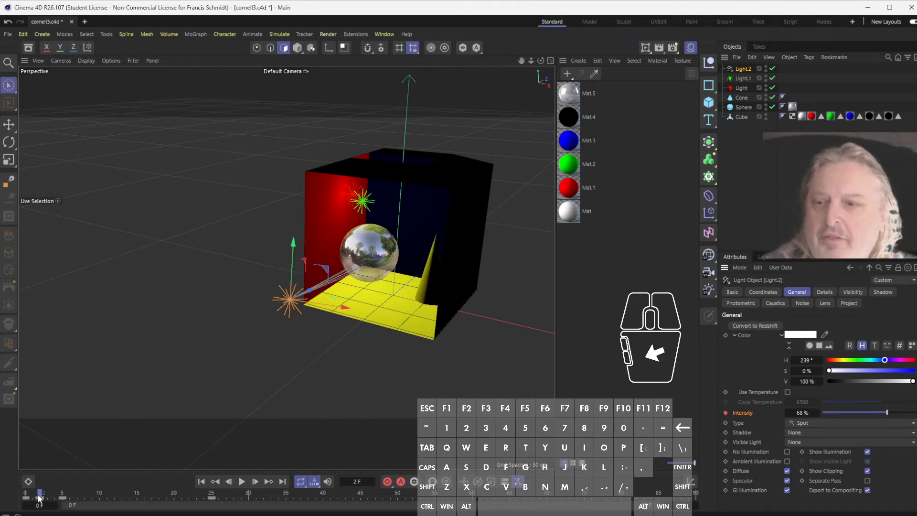
Scrub to frame 8 and make a Full Render MP4 preview of frames 0 to 25 at 960 px wide and 30 fps
drag(40, 495, 85, 500)
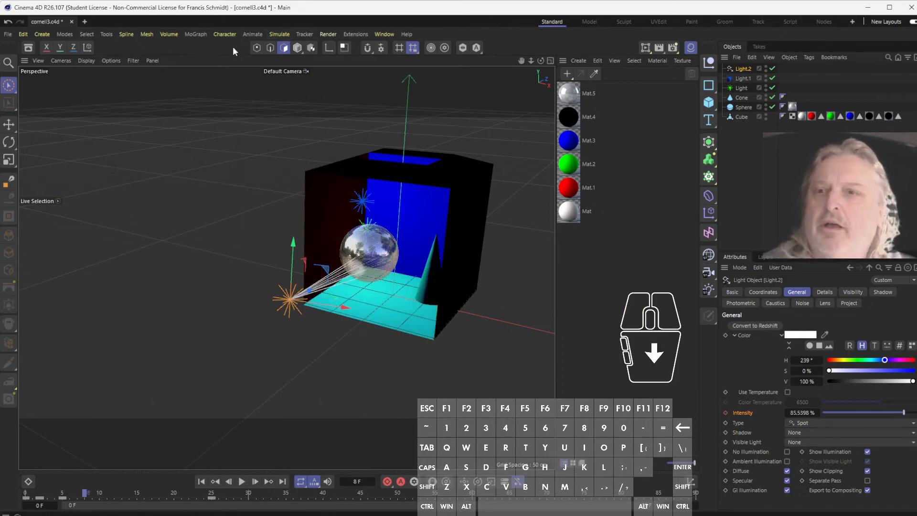
click(249, 34)
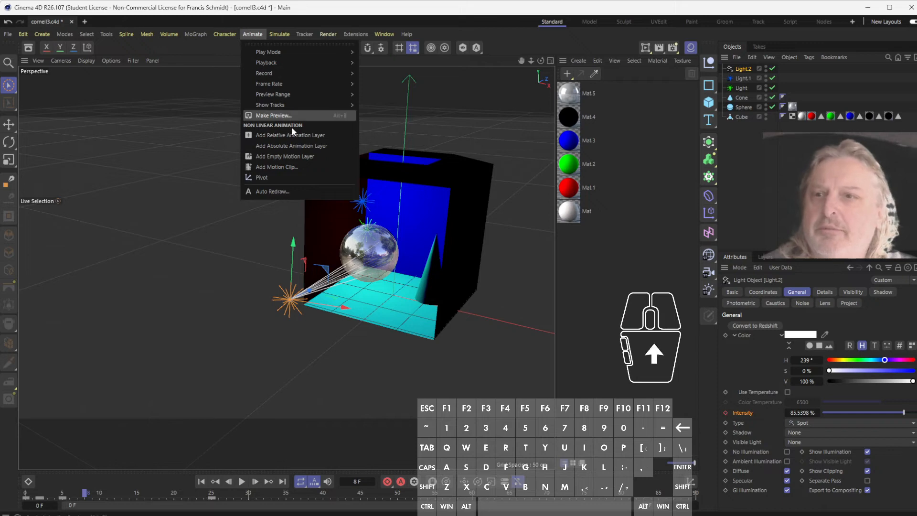
click(303, 115)
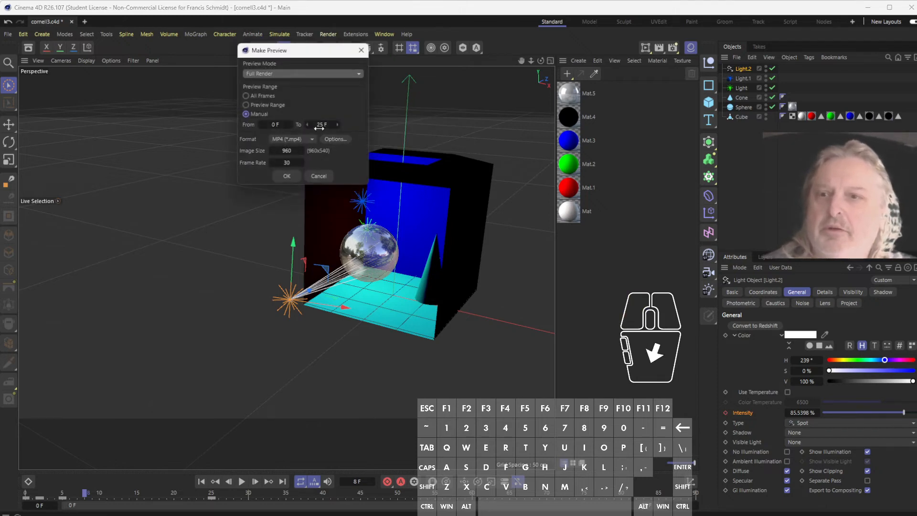
click(288, 175)
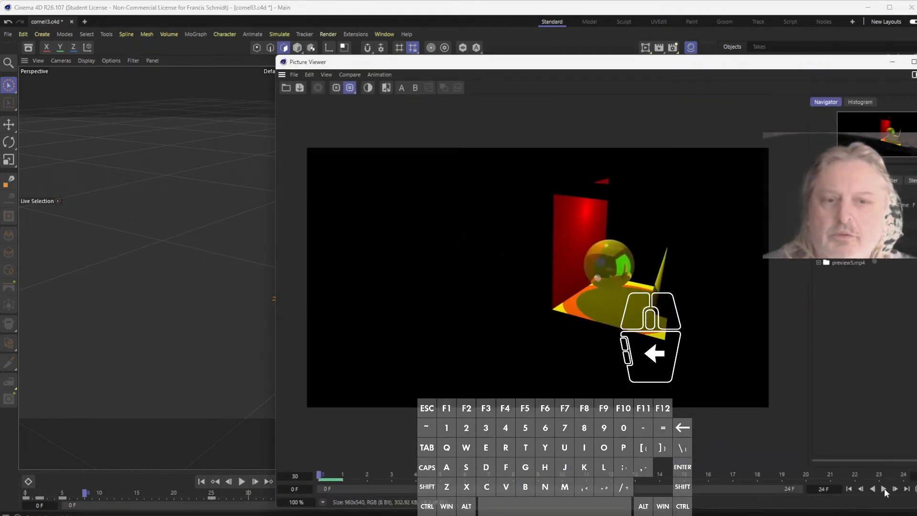
Play the rendered preview to examine the light animation and close the Picture Viewer
click(882, 488)
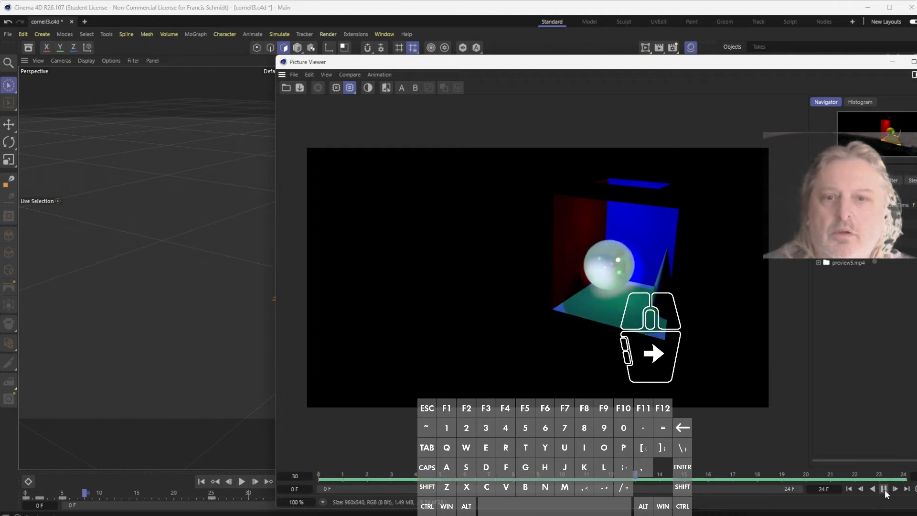
drag(591, 65, 459, 92)
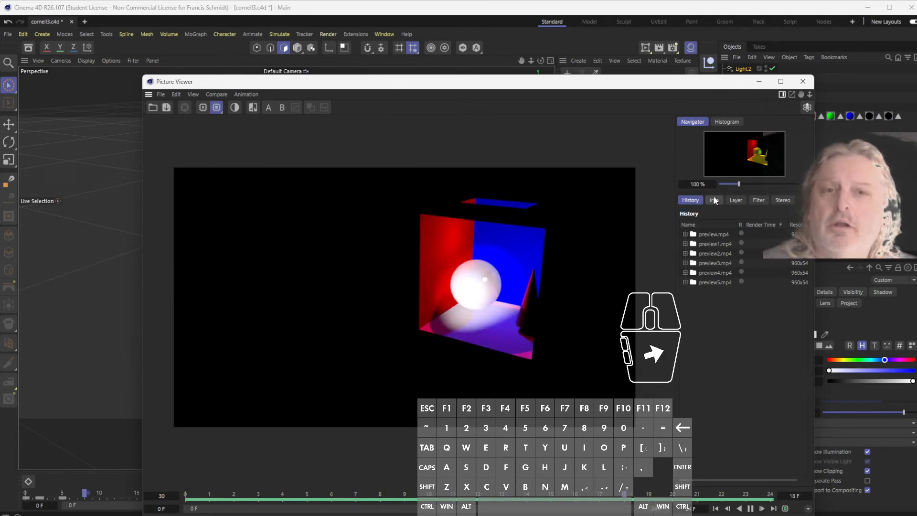
click(803, 82)
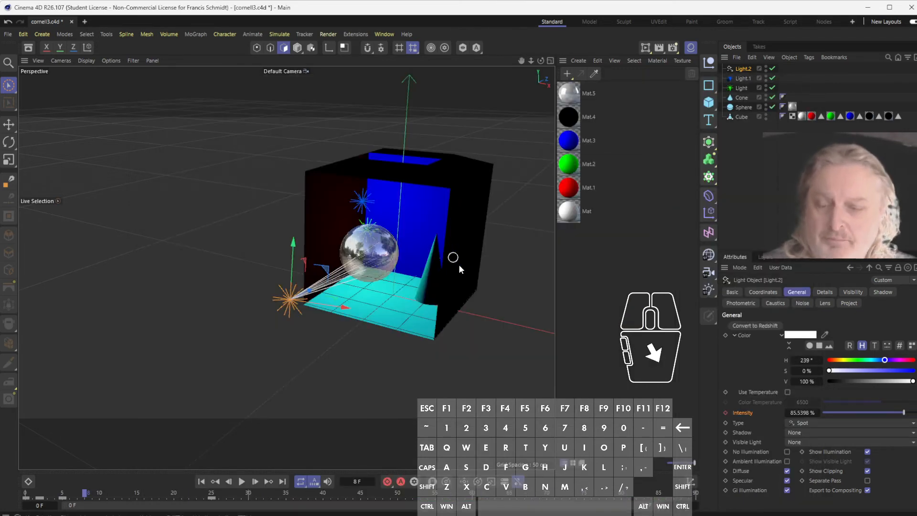
Select the cone, go to frame 0 and move it to the upper left of the box
alt+drag(468, 294, 500, 292)
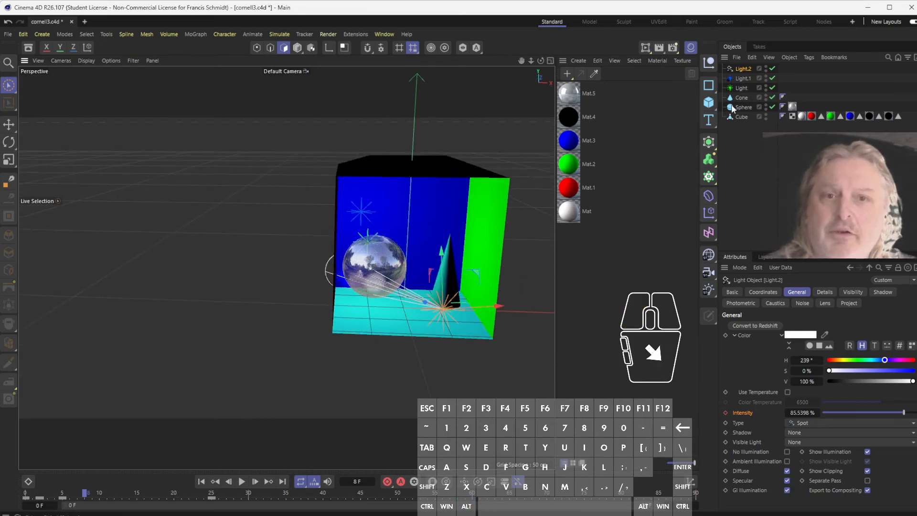
click(741, 98)
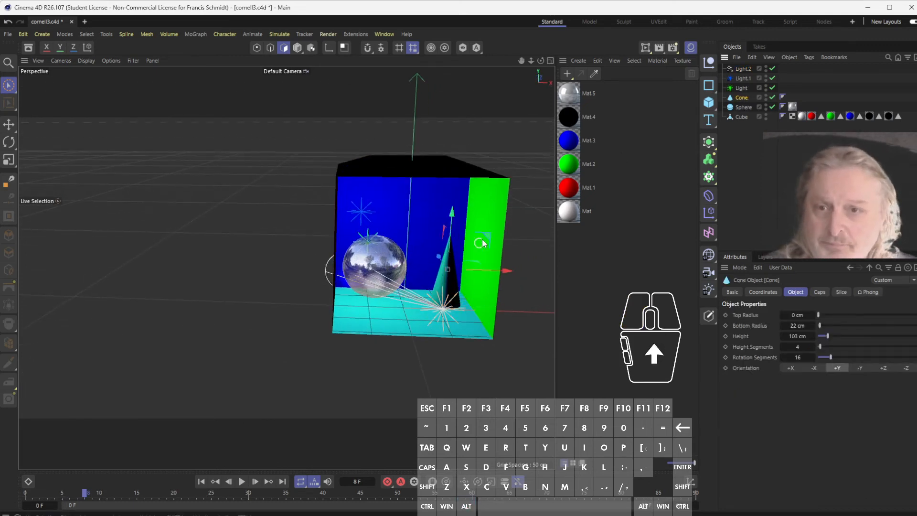
alt+drag(484, 252, 479, 246)
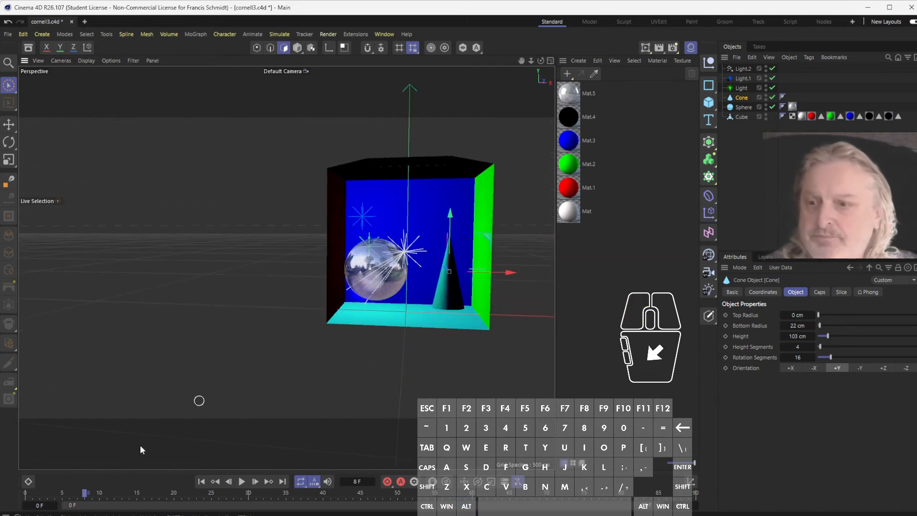
click(88, 497)
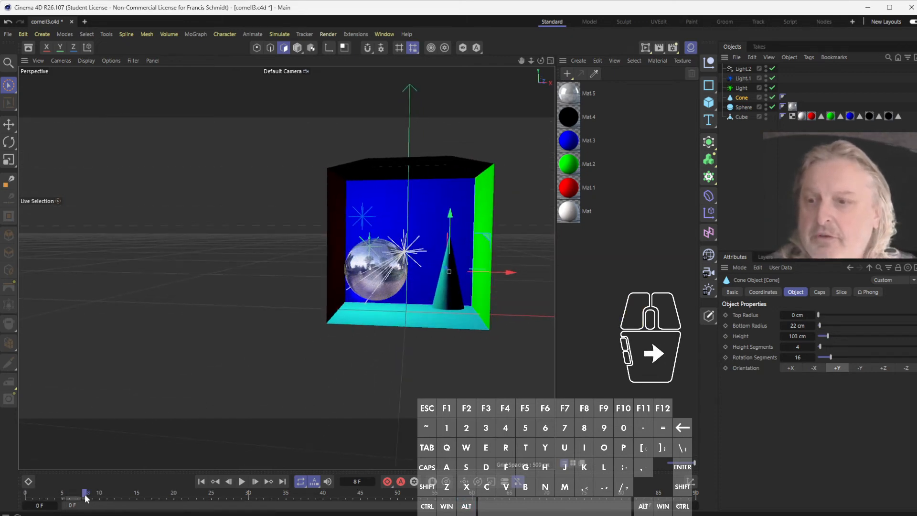
drag(86, 498, 26, 497)
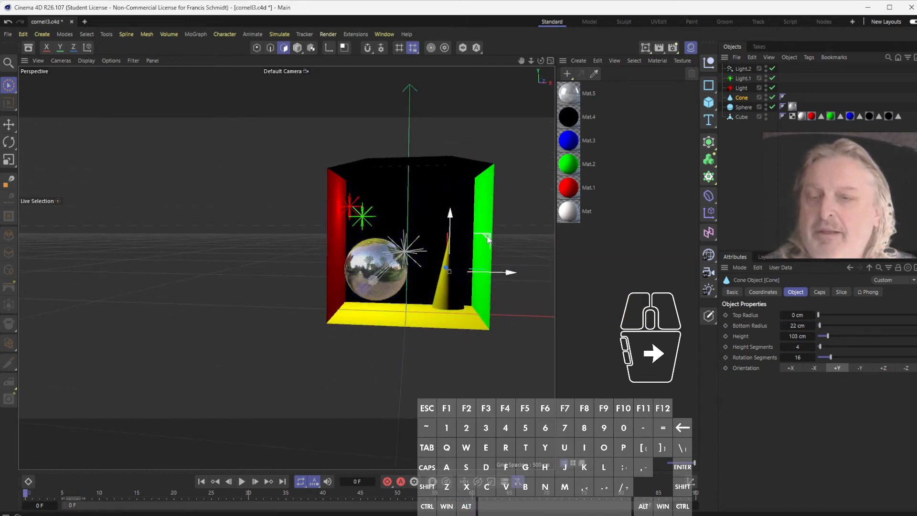
drag(487, 236, 395, 155)
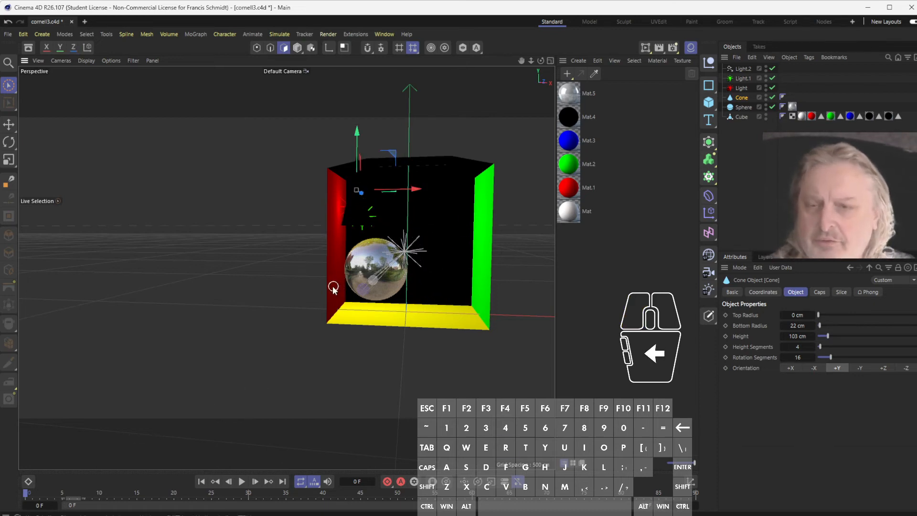
Tilt the cone so its base faces partly toward the viewer and keyframe it at frame 0
key(r)
drag(356, 187, 361, 138)
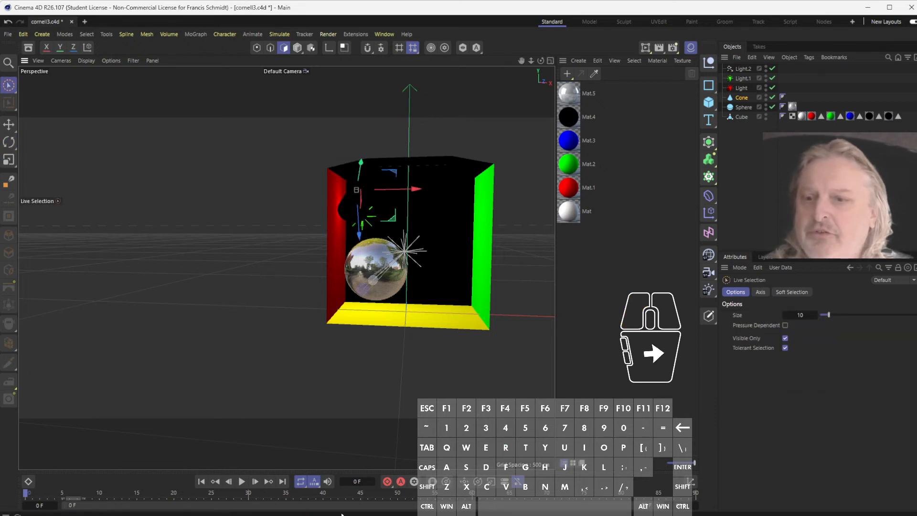
click(388, 483)
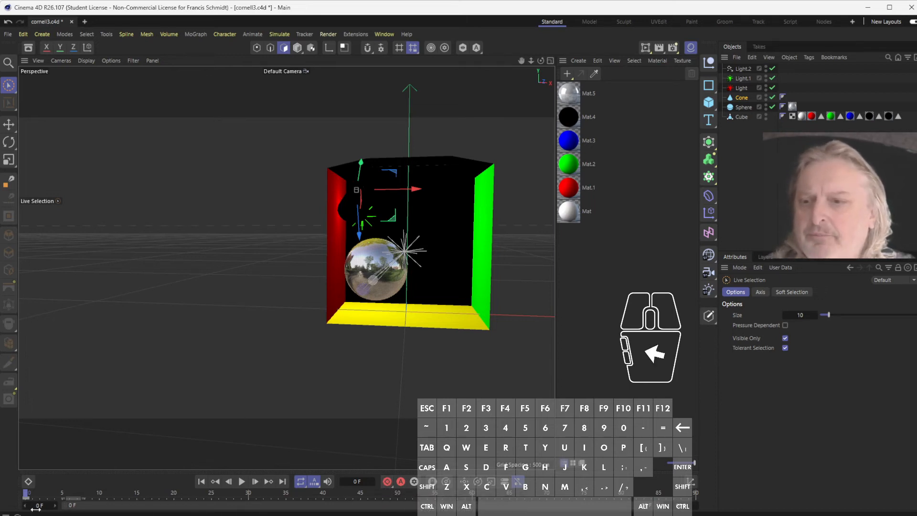
At frame 14, move the cone along its X axis toward the upper right of the box and keyframe it
drag(29, 499, 141, 494)
click(392, 201)
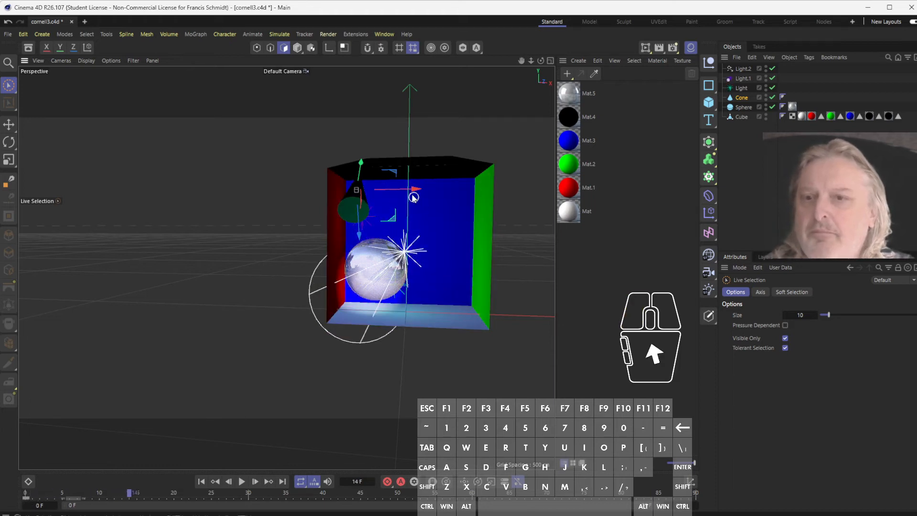
drag(419, 189, 495, 191)
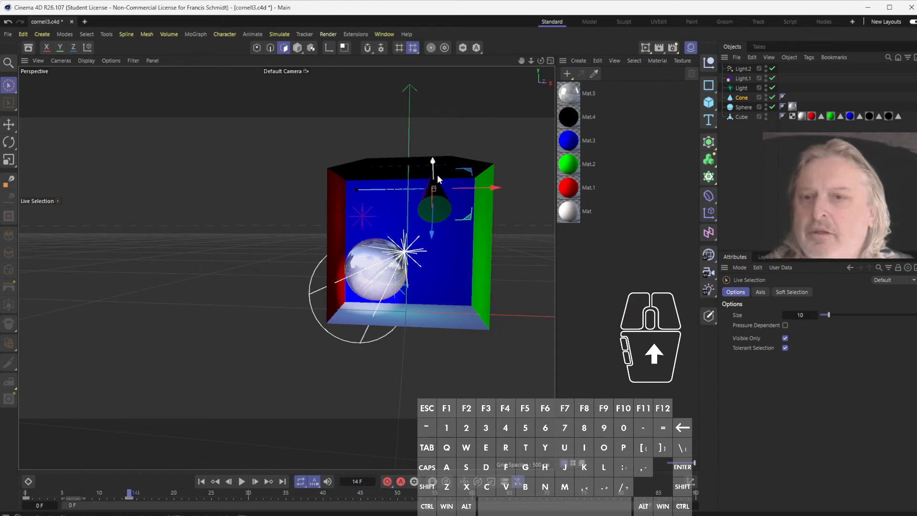
drag(435, 156, 437, 225)
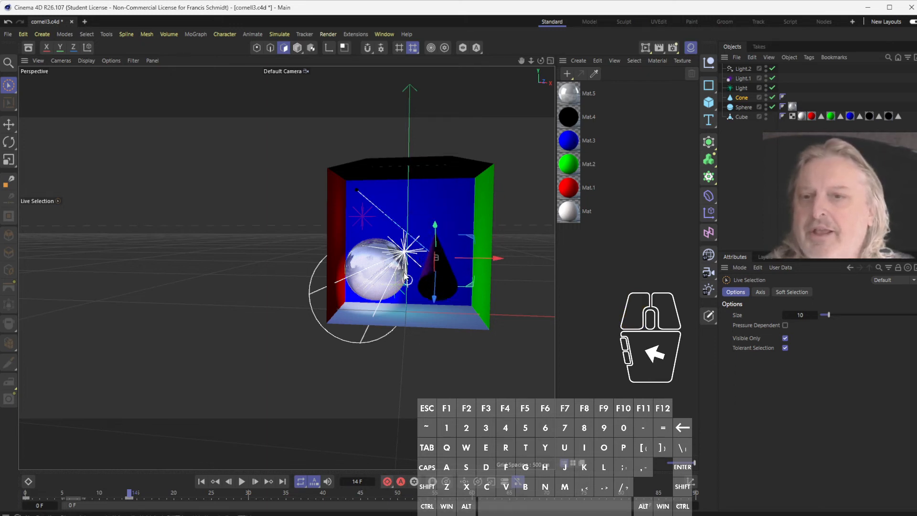
key(ctrl+z)
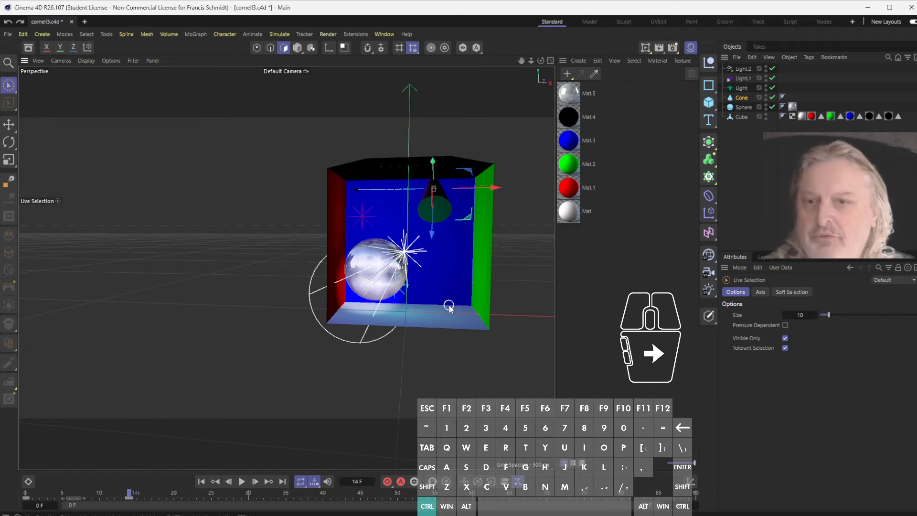
At frame 29, lower the cone to just above the box's floor and keyframe it
drag(134, 494, 242, 495)
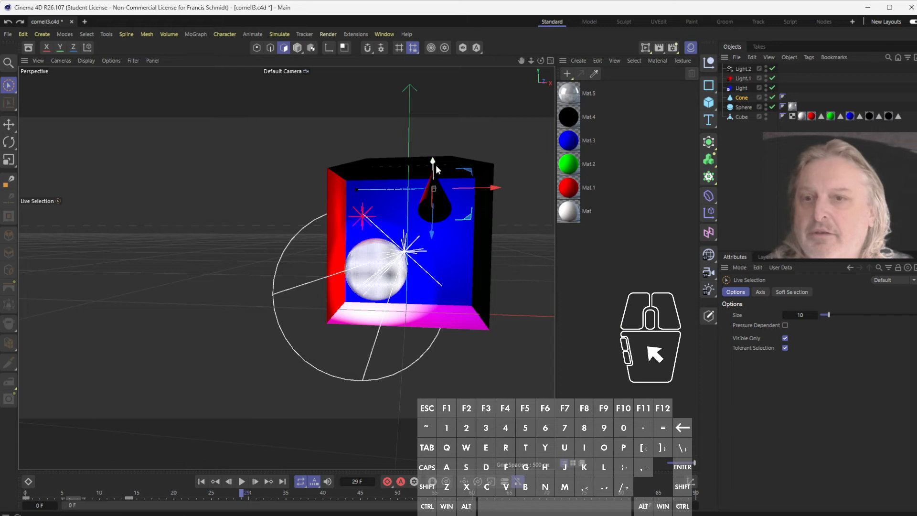
drag(435, 164, 442, 228)
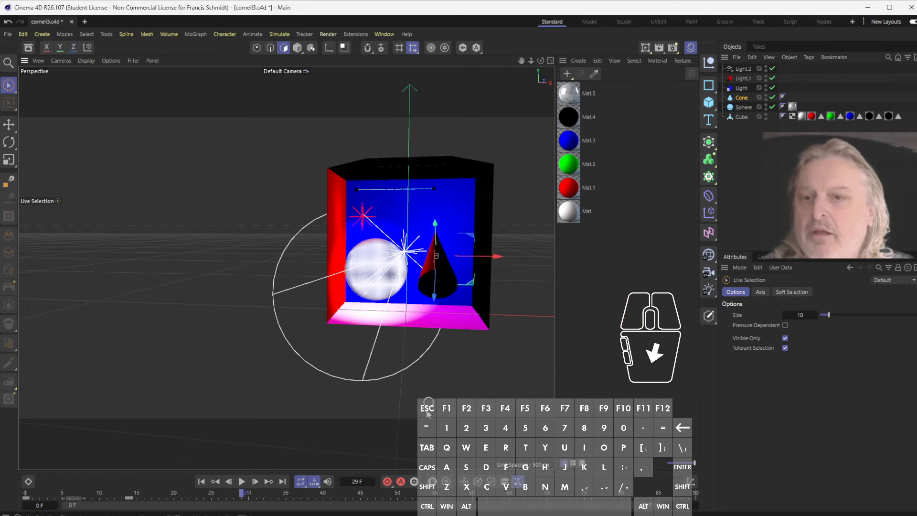
click(386, 481)
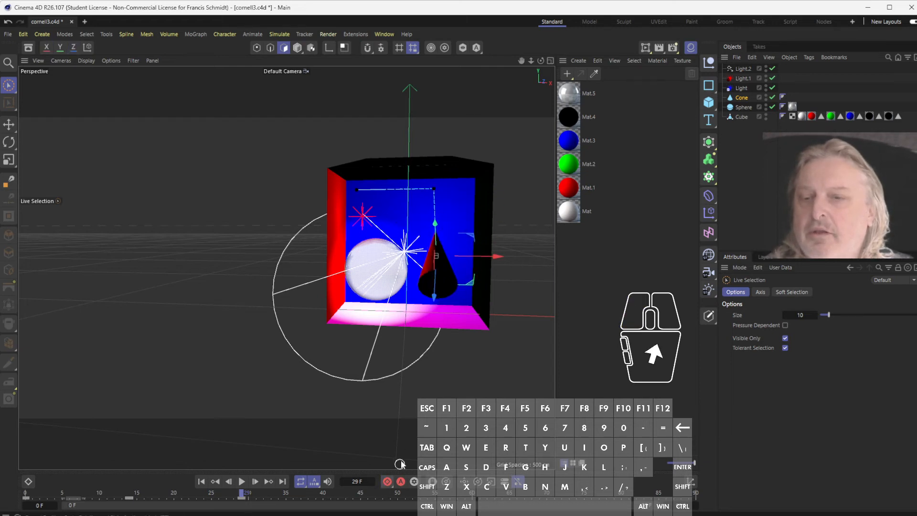
Scrub back to frame 0 and check the cone's starting orientation with the Rotate tool
mouse_move(244, 487)
mouse_down()
mouse_move(67, 487)
mouse_move(101, 473)
mouse_move(153, 491)
mouse_move(16, 502)
mouse_move(243, 494)
mouse_up()
key(r)
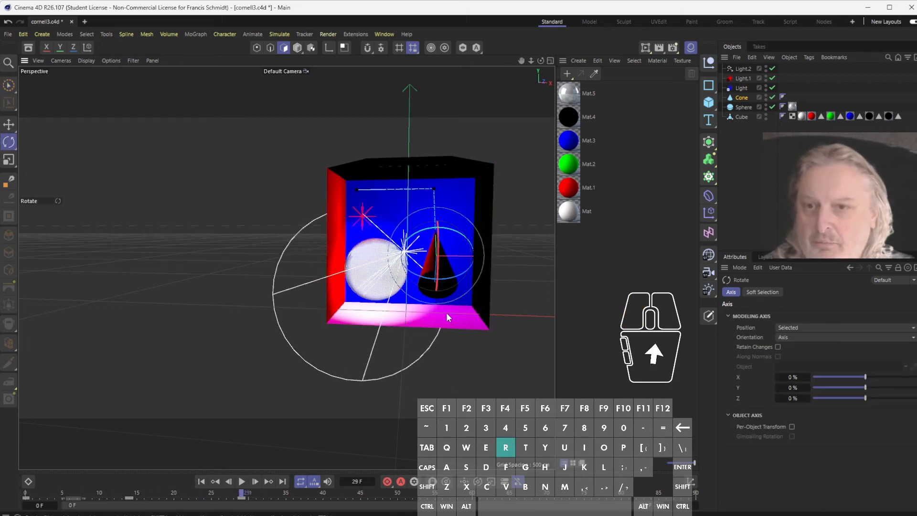
key(space)
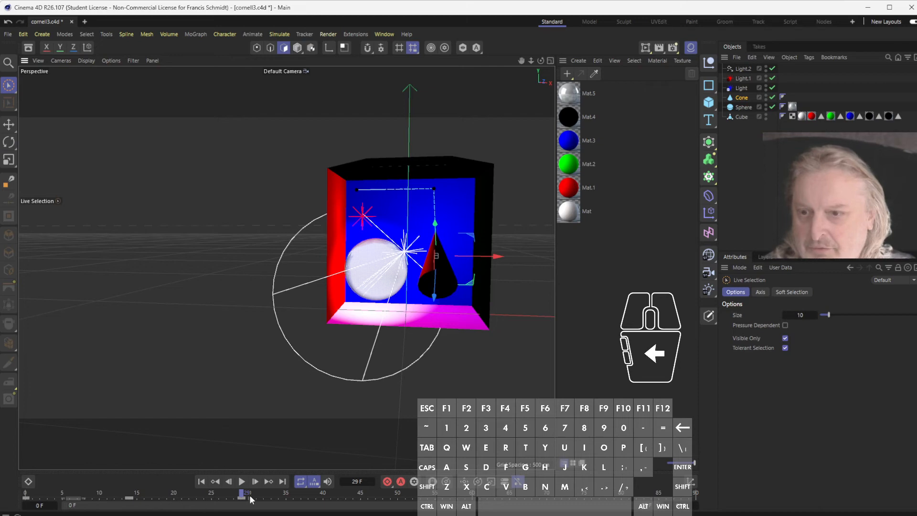
drag(250, 500, 29, 497)
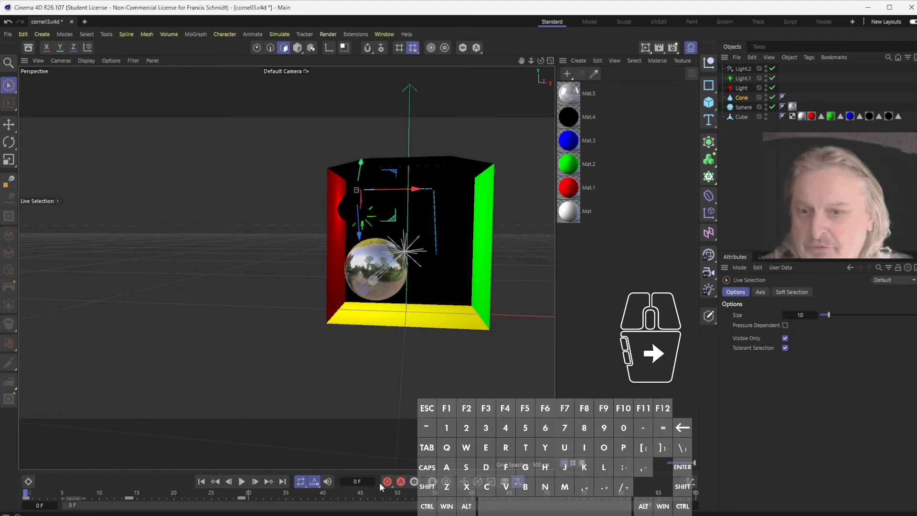
key(r)
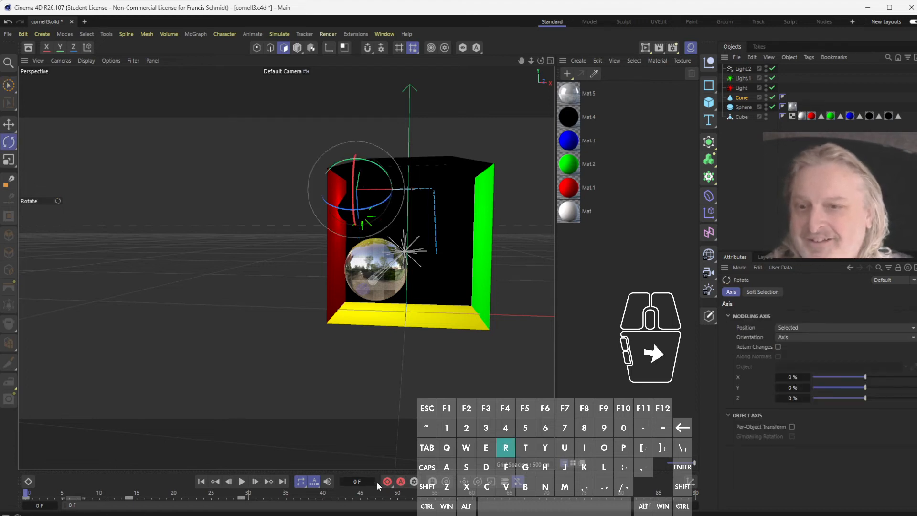
key(space)
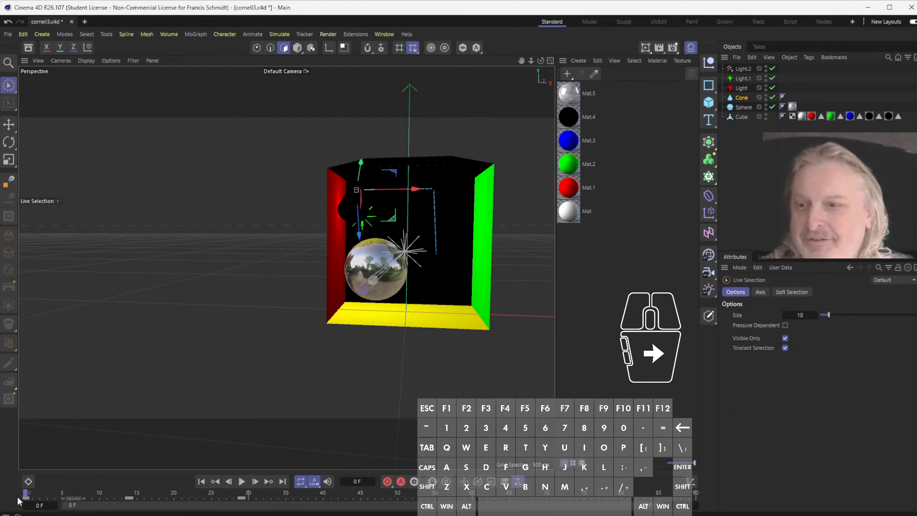
At frame 29, rotate the cone so its base faces the viewer and scrub the timeline to check the motion
drag(30, 497, 246, 501)
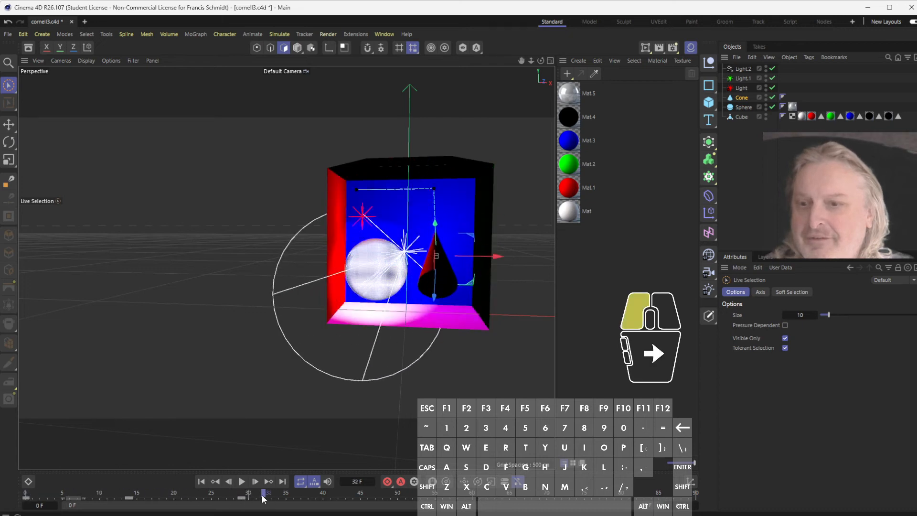
key(r)
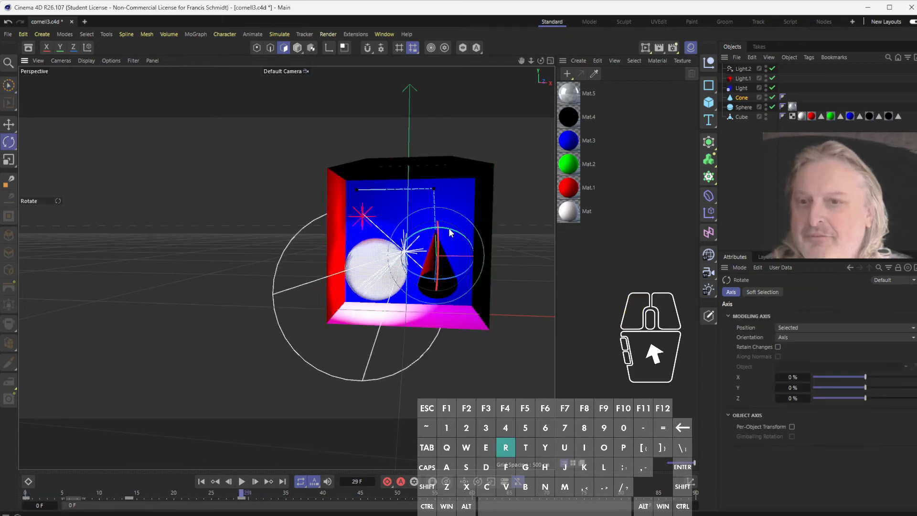
drag(437, 225, 423, 388)
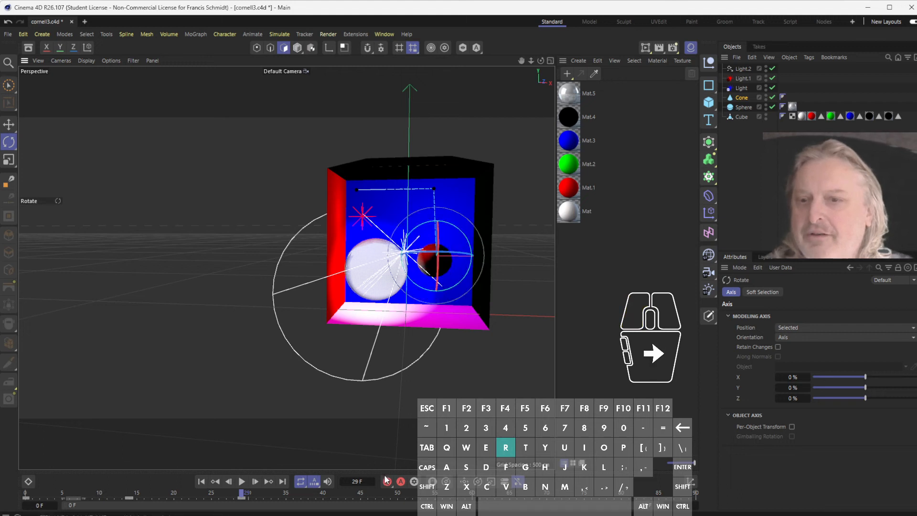
key(space)
key(r)
key(space)
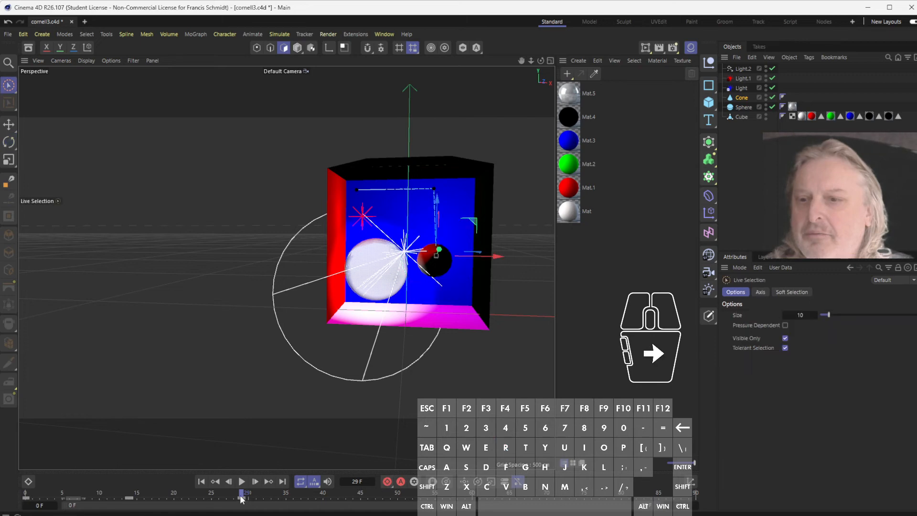
drag(241, 496, 342, 491)
drag(213, 478, 242, 425)
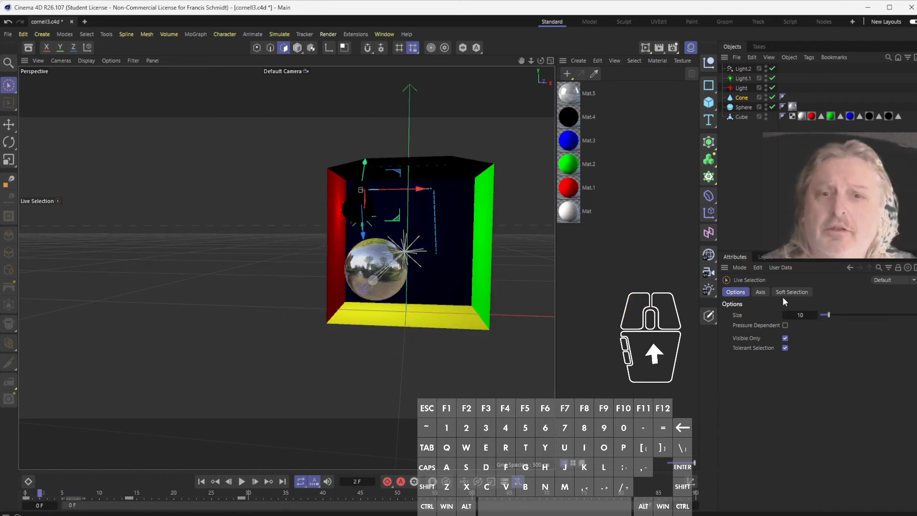
Add a target light and move it down to just outside the left side of the box
drag(710, 293, 755, 339)
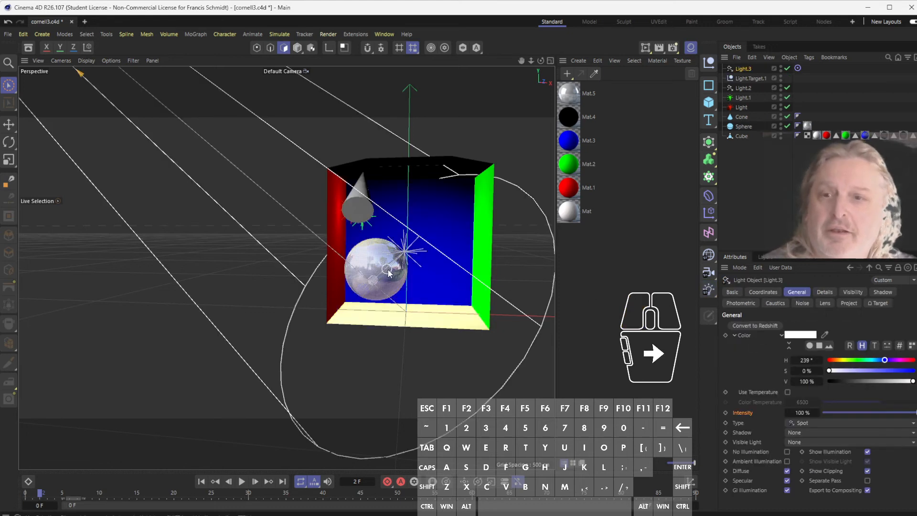
scroll(388, 273, down, 6)
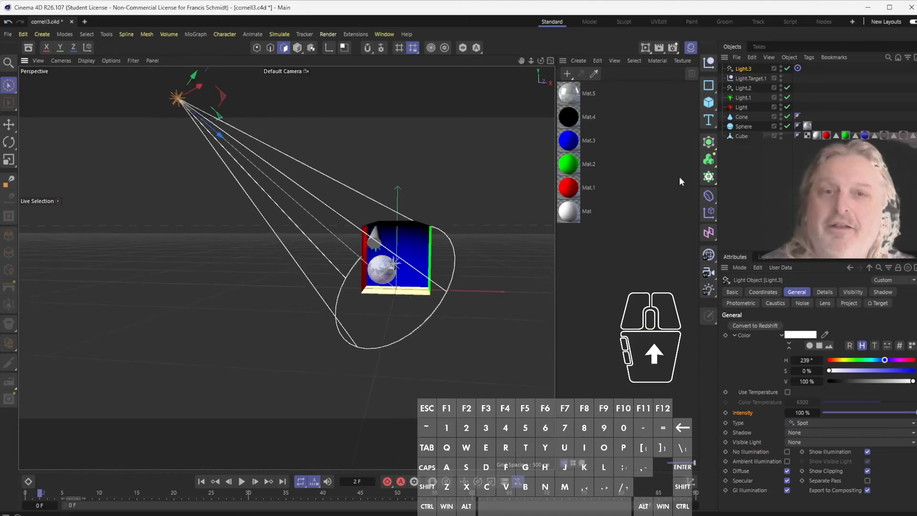
drag(225, 94, 335, 245)
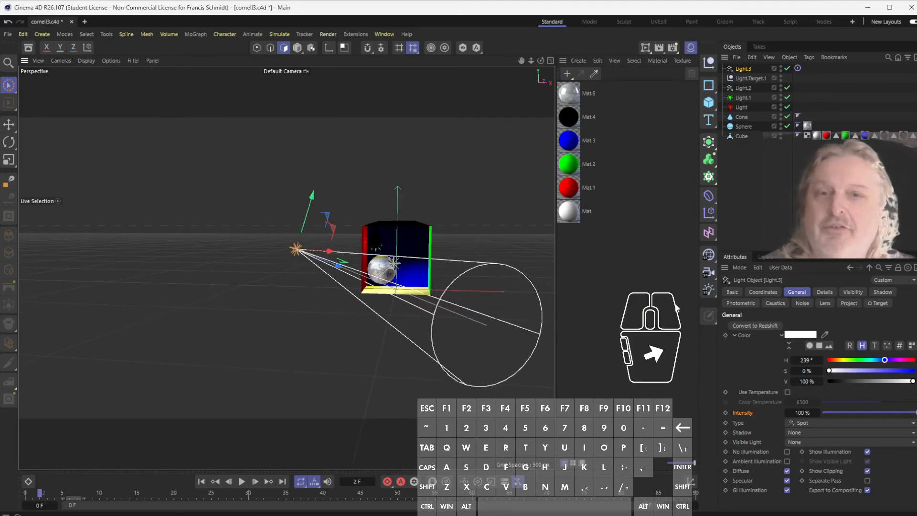
Make the target null Light.Target.1 a child of the cone
click(749, 79)
drag(760, 115, 760, 117)
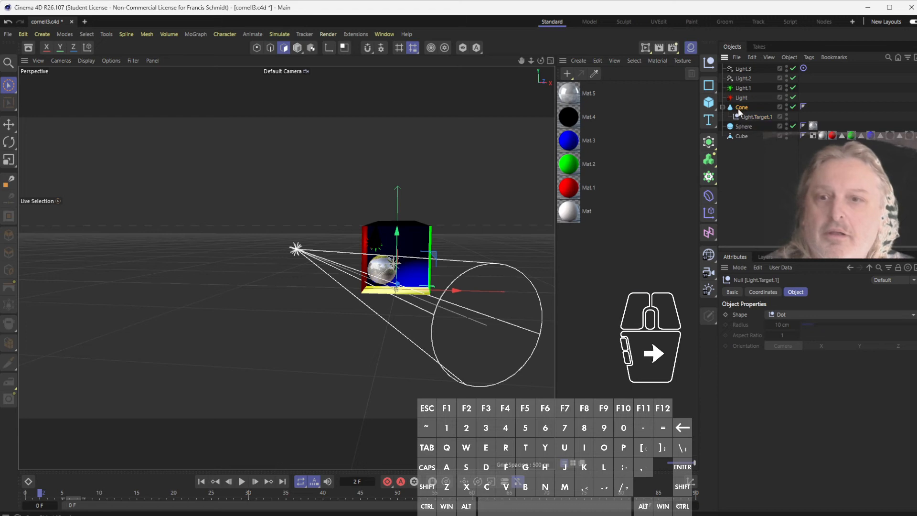
click(740, 107)
scroll(408, 269, up, 5)
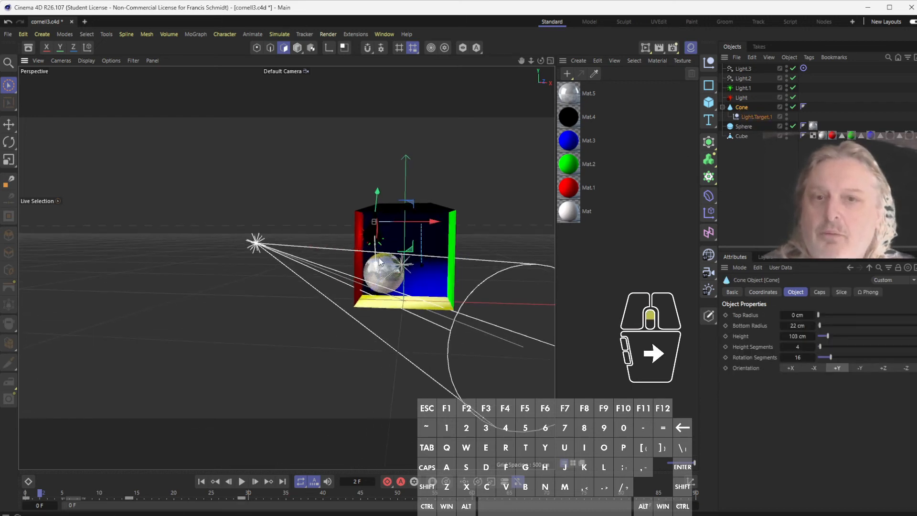
At frame 1, move the target spotlight Light.3 in front of the box, below its right side
click(748, 70)
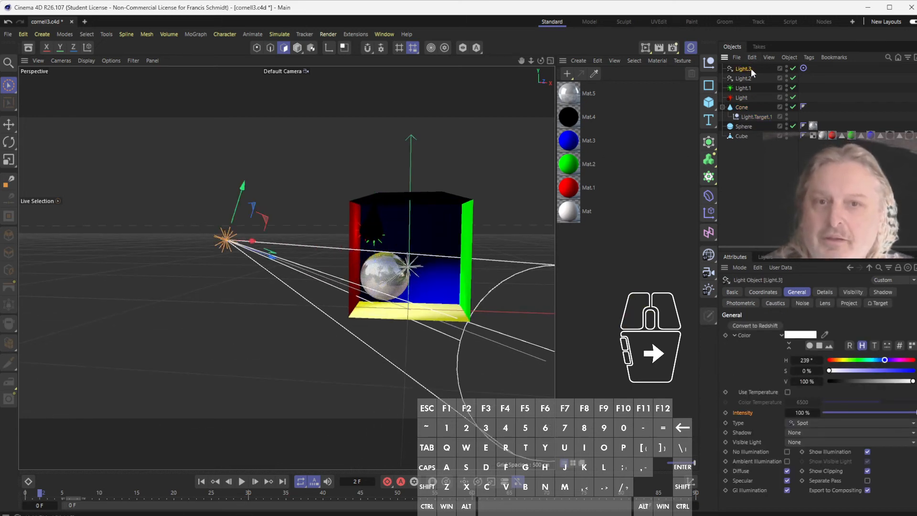
click(750, 71)
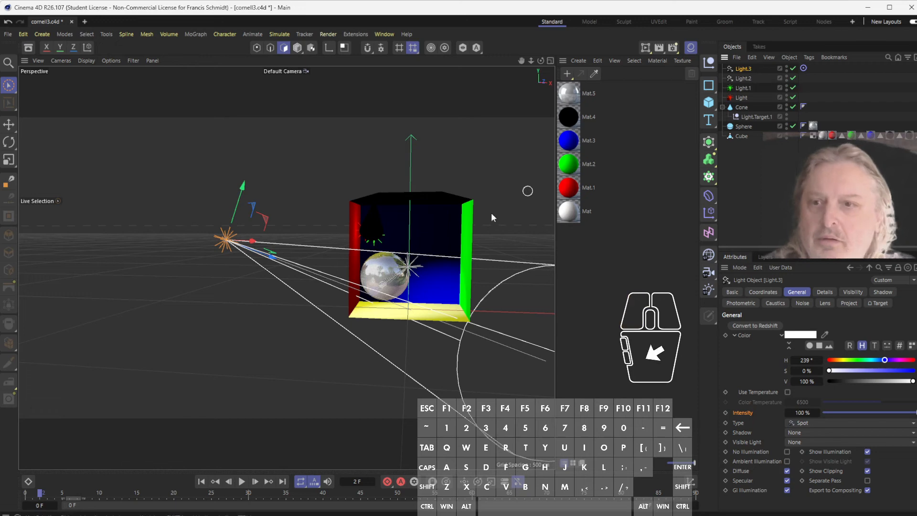
mouse_move(43, 499)
mouse_down()
mouse_move(245, 500)
mouse_move(150, 501)
mouse_move(1, 473)
mouse_move(32, 499)
mouse_up()
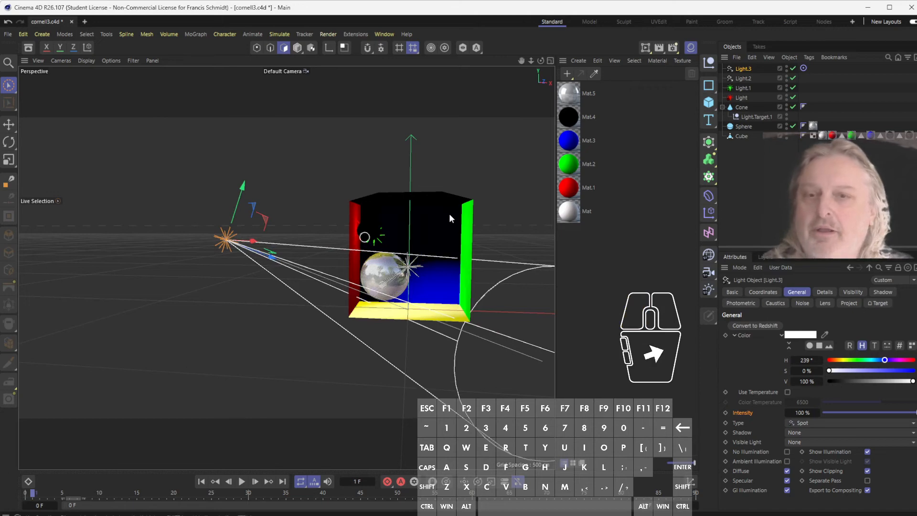
click(550, 60)
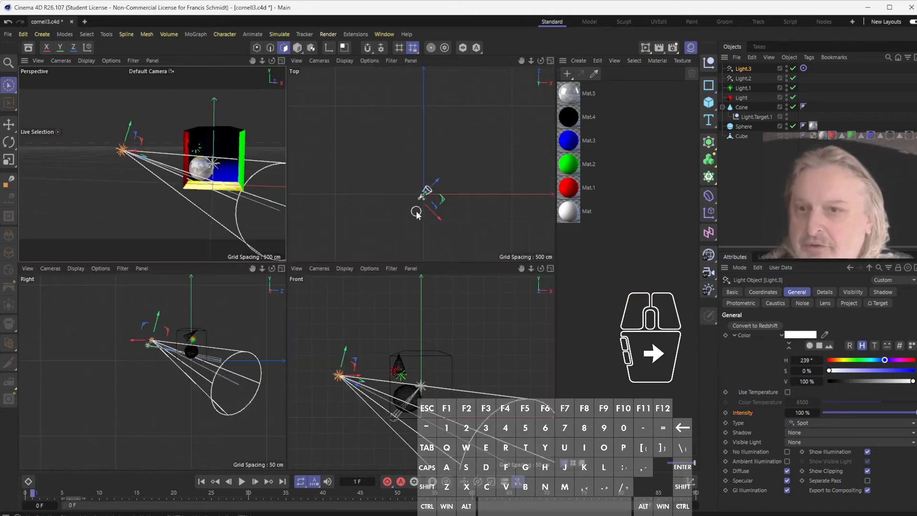
scroll(435, 203, up, 5)
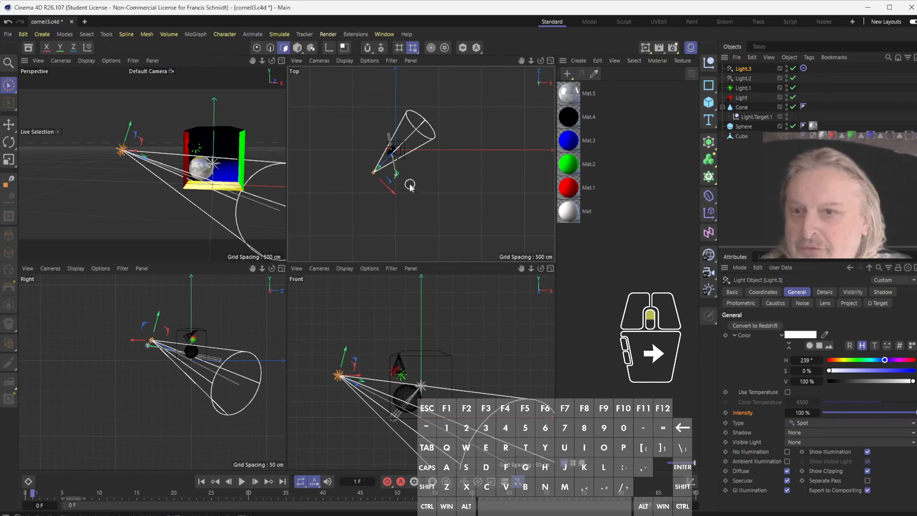
scroll(410, 186, up, 6)
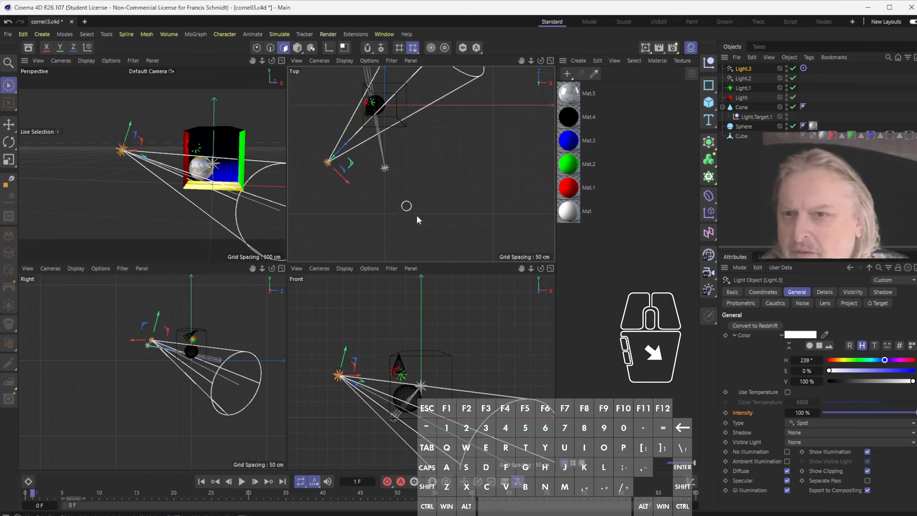
drag(350, 165, 435, 178)
drag(462, 402, 444, 439)
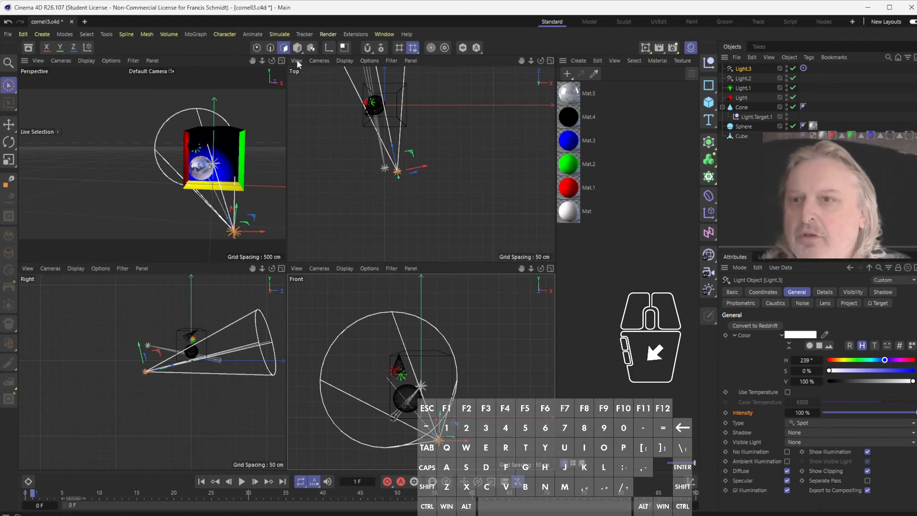
click(279, 61)
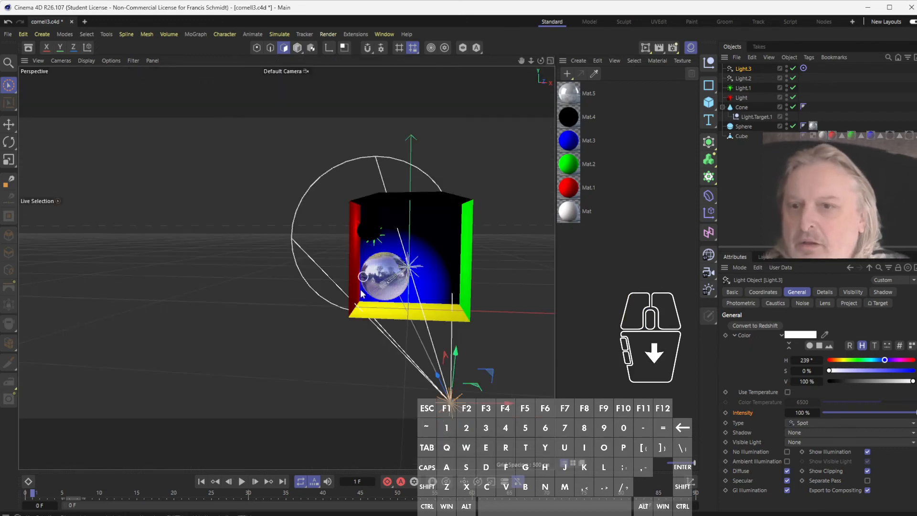
scroll(385, 303, down, 2)
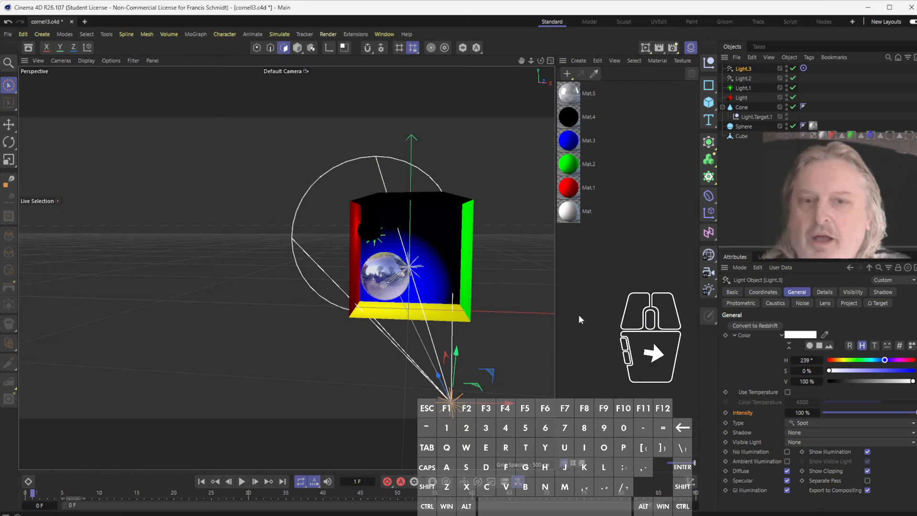
Set the target spotlight's outer angle to 9° and raise the light to the box floor's front right corner
click(823, 293)
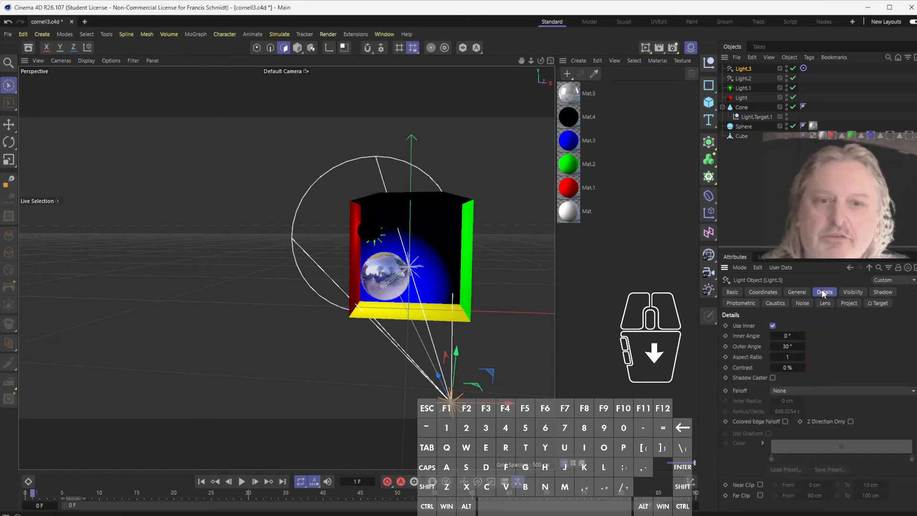
drag(789, 351, 766, 351)
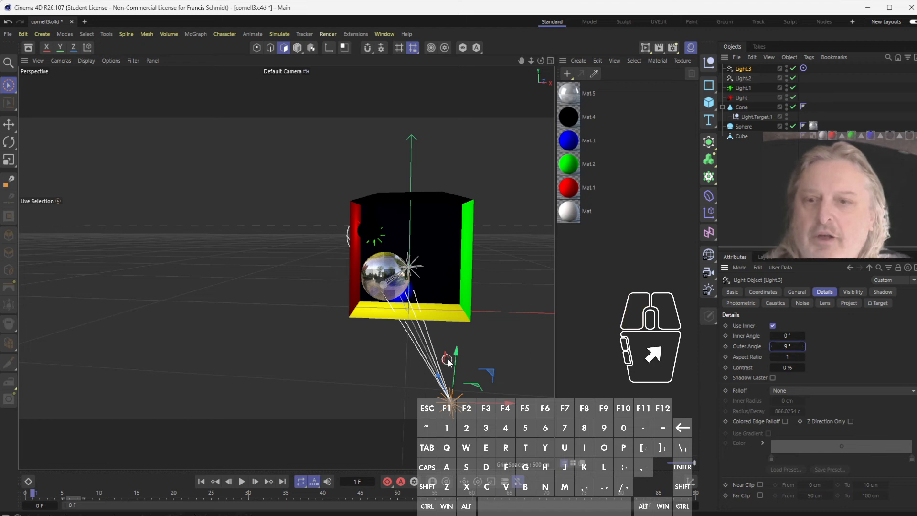
drag(456, 353, 489, 267)
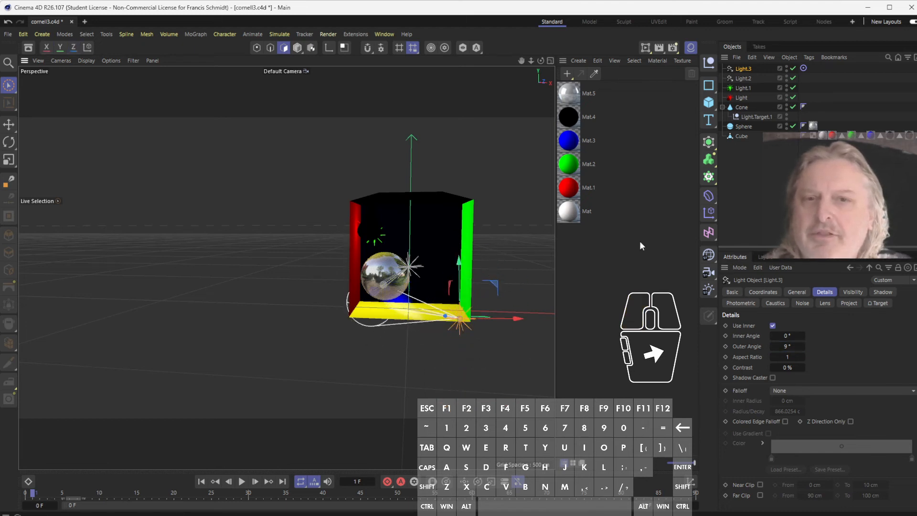
Move Light.Target.1 up and left onto the cone's base so the spotlight aims at the cone
click(749, 116)
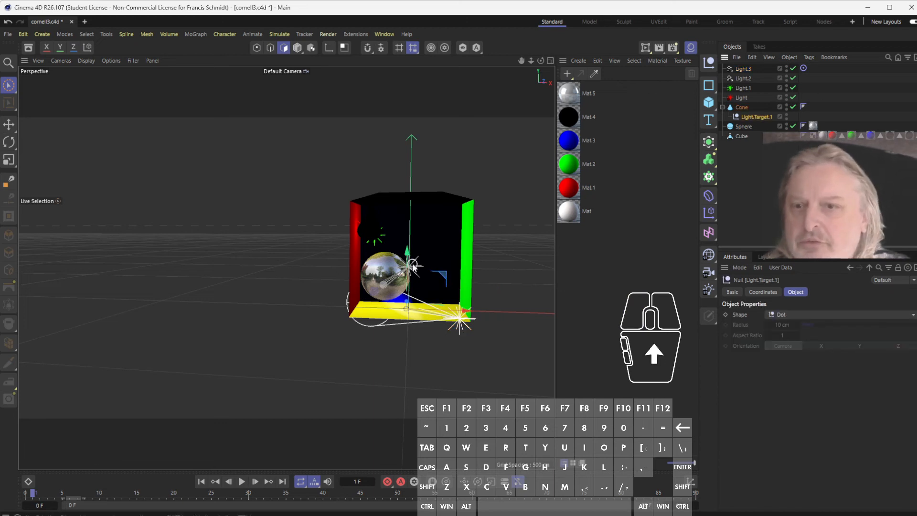
drag(407, 251, 412, 176)
drag(469, 235, 429, 233)
drag(369, 176, 369, 167)
drag(426, 230, 424, 229)
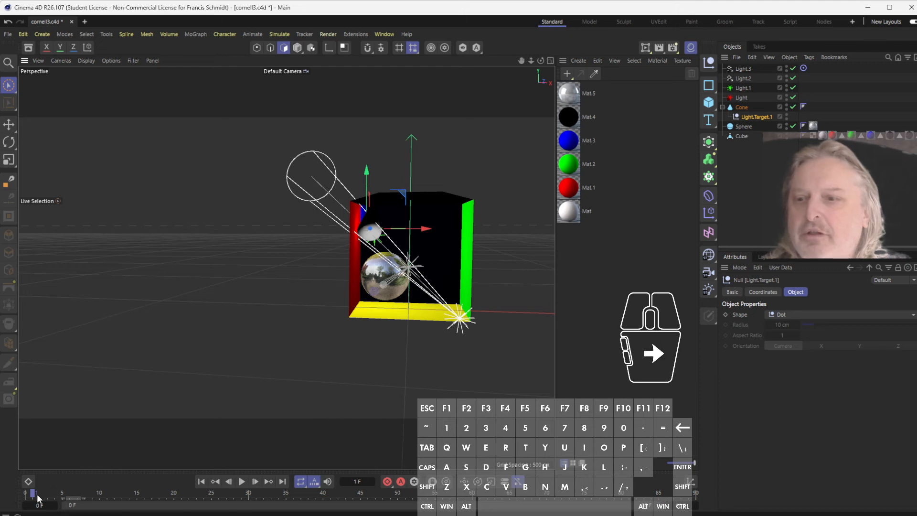
Scrub the timeline to frame 42 and inspect from several angles how the spotlight follows the cone
drag(38, 498, 339, 494)
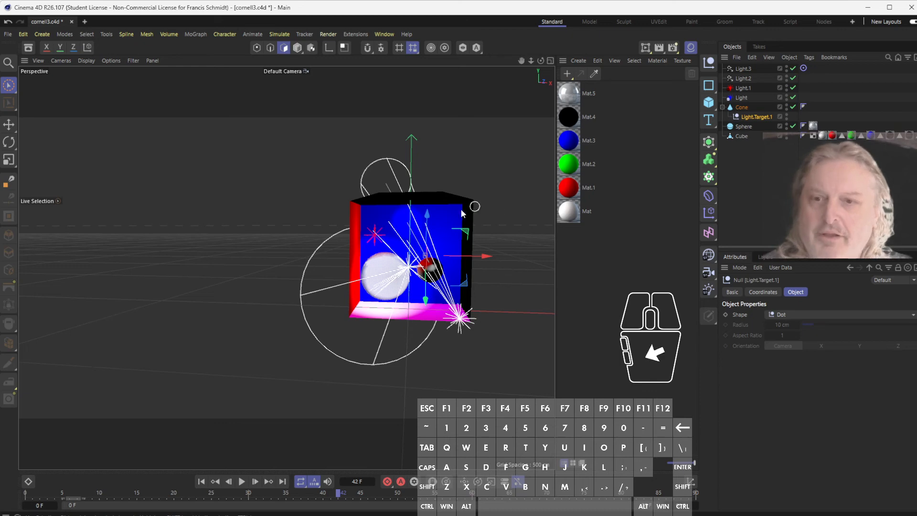
key(super)
alt+drag(471, 213, 500, 213)
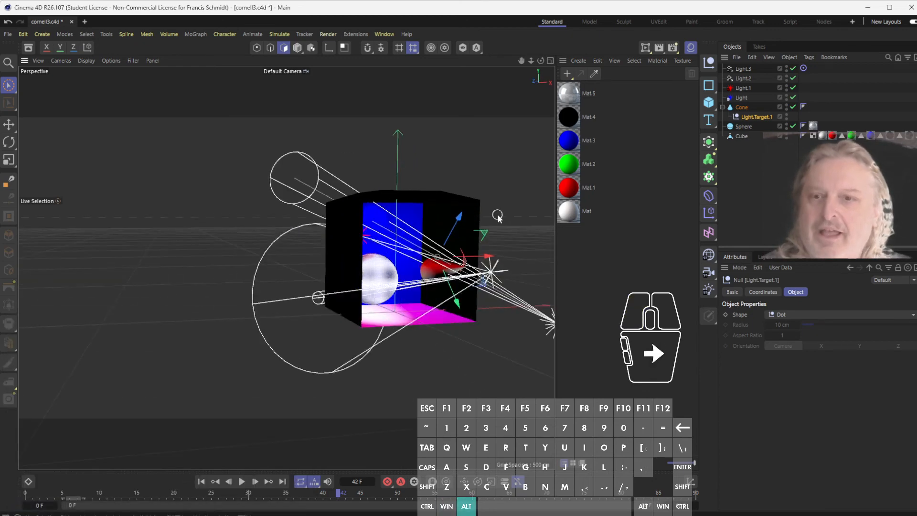
alt+middle_drag(494, 216, 355, 219)
alt+scroll(358, 219, up, 3)
alt+scroll(354, 222, up, 1)
alt+drag(346, 225, 325, 234)
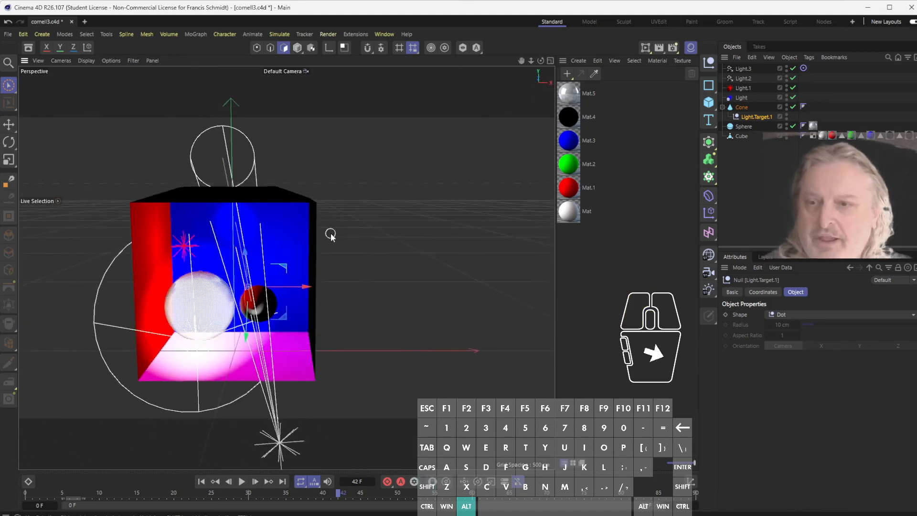
alt+middle_drag(340, 230, 473, 166)
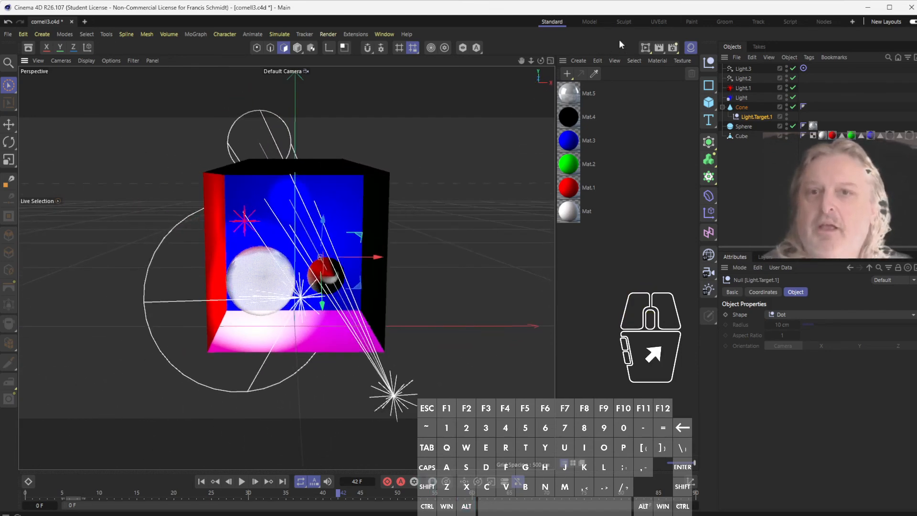
Make a full-render MP4 preview of frames 0 to 25, play it in the Picture Viewer, and close the viewer
click(244, 35)
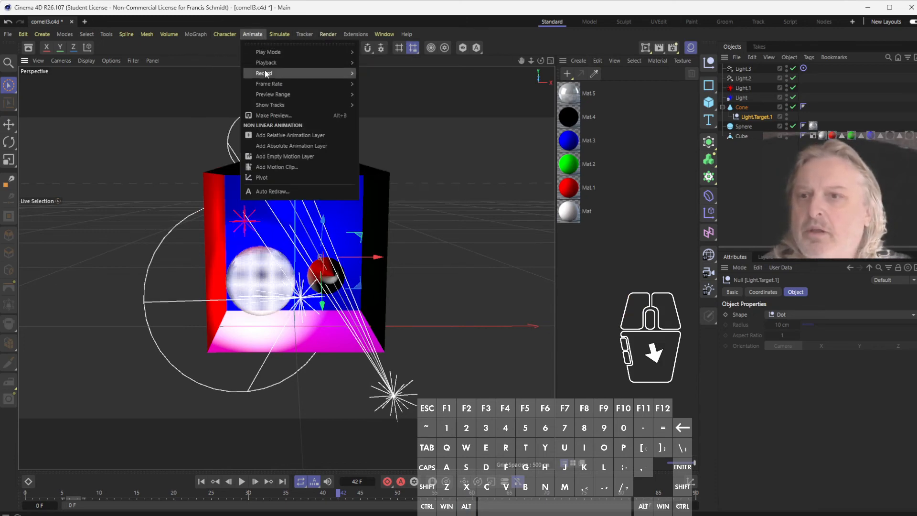
click(281, 114)
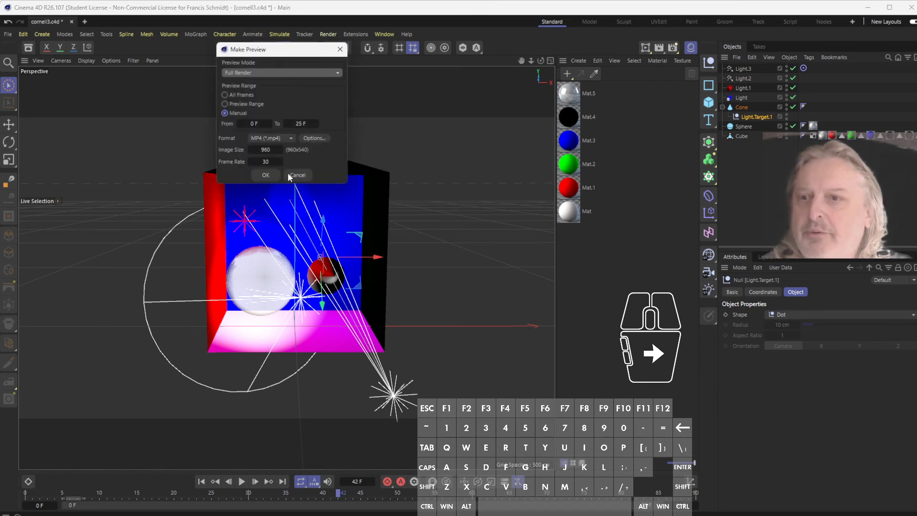
click(267, 175)
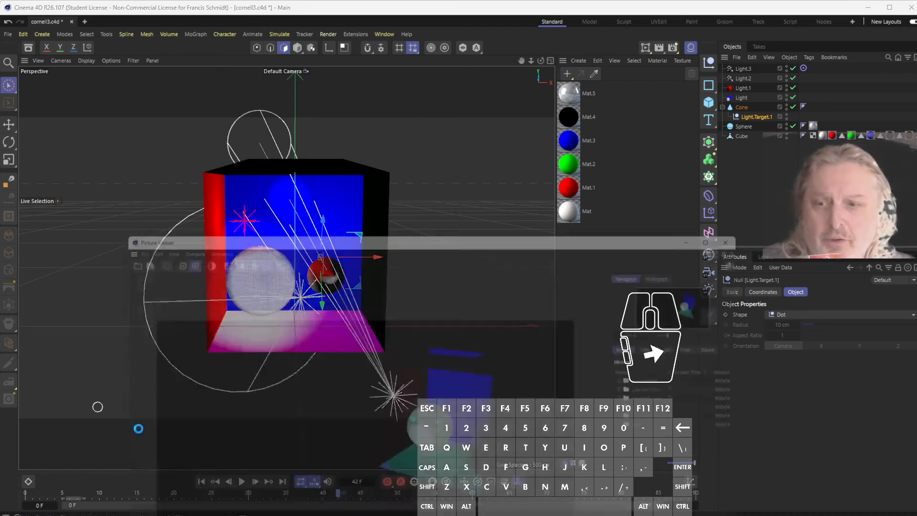
drag(418, 228, 356, 19)
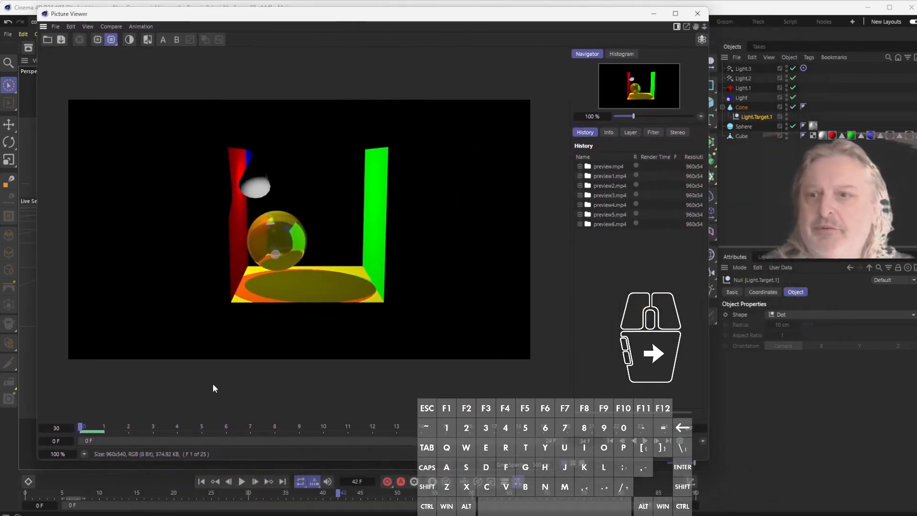
click(645, 442)
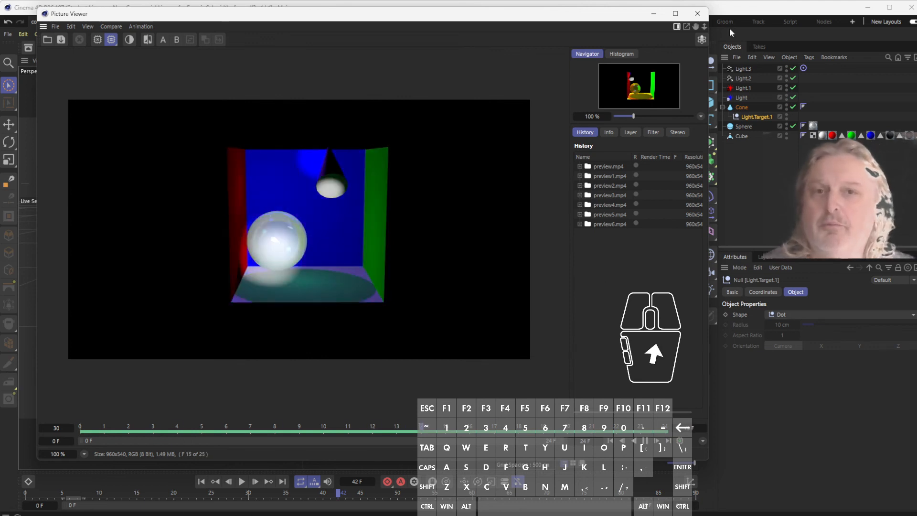
click(697, 14)
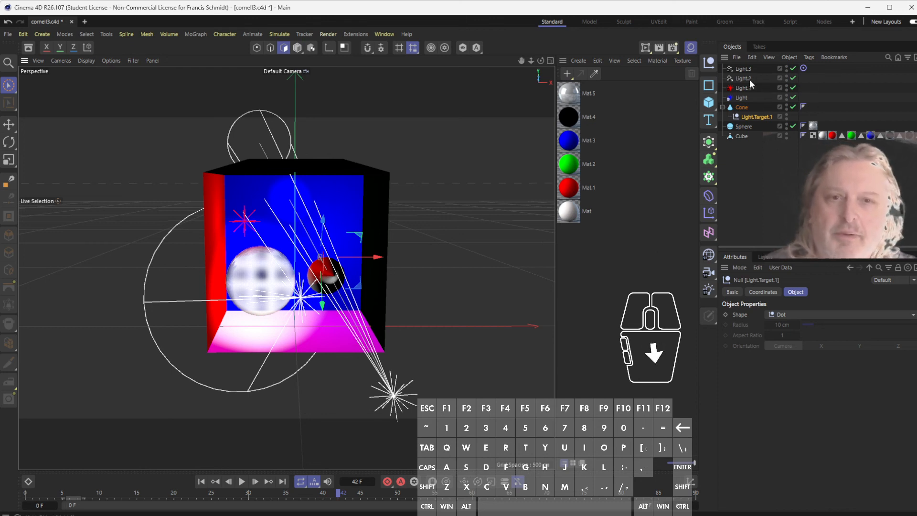
Set Visible Light to Visible for both colored omni lights, Light and Light.1
click(745, 98)
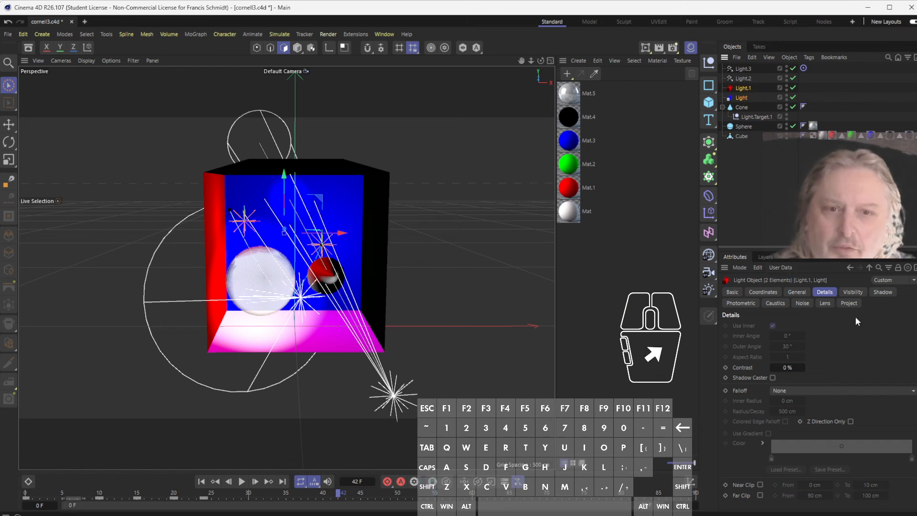
click(848, 292)
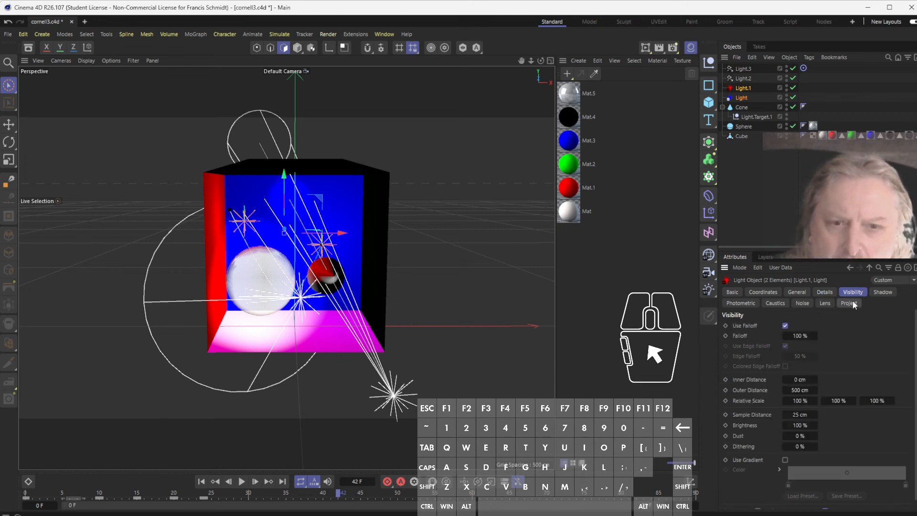
click(796, 291)
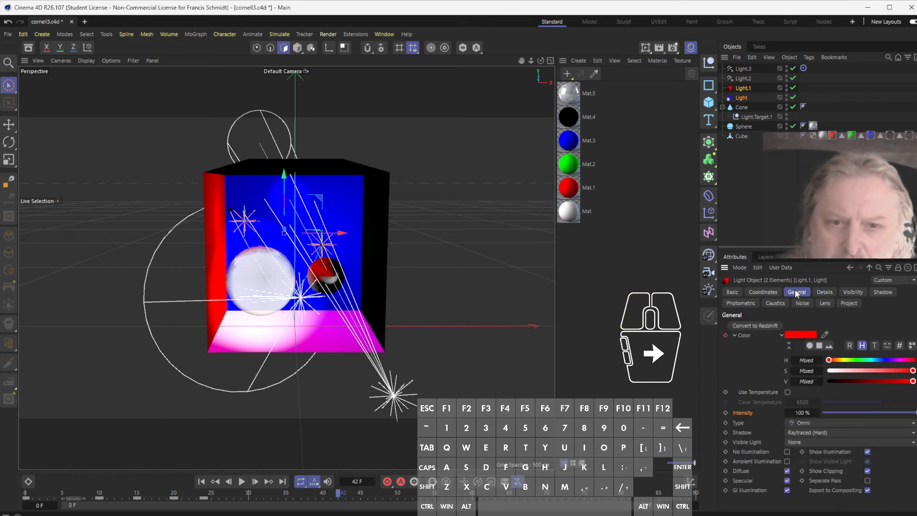
click(822, 440)
click(823, 464)
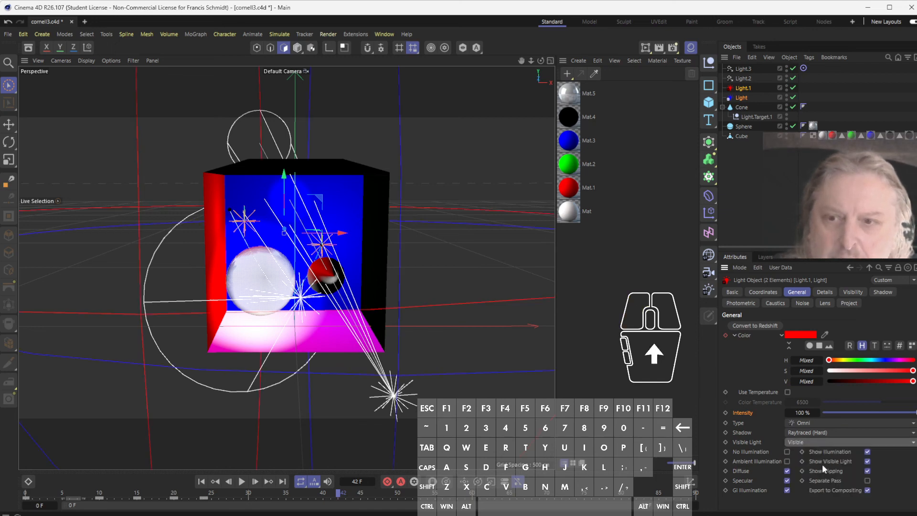
Turn on the interactive render region around the box and check the visible lights' glow with the timeline's frame 25 keys
scroll(266, 239, down, 5)
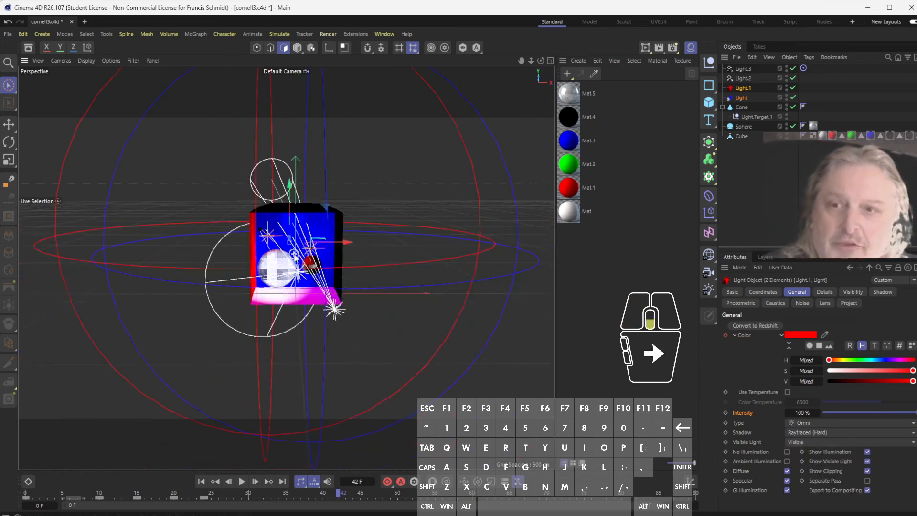
scroll(463, 185, up, 1)
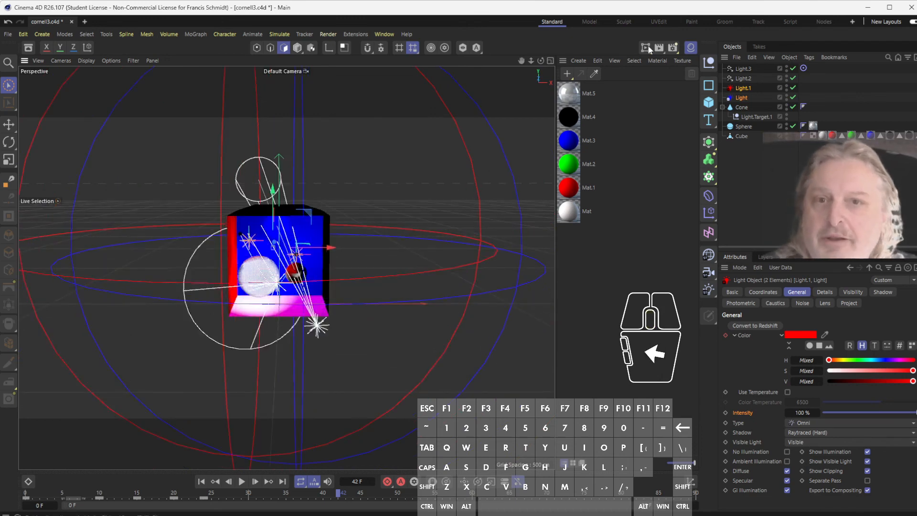
click(647, 48)
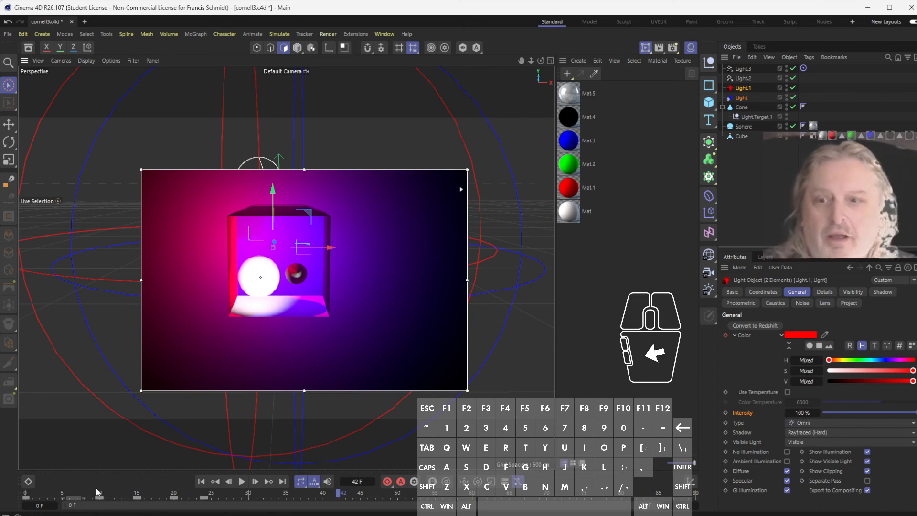
drag(27, 508, 215, 512)
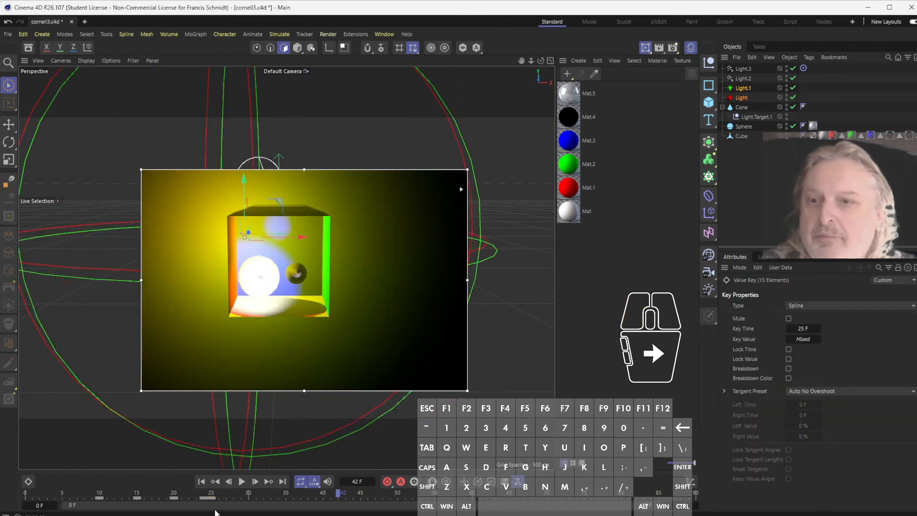
click(196, 507)
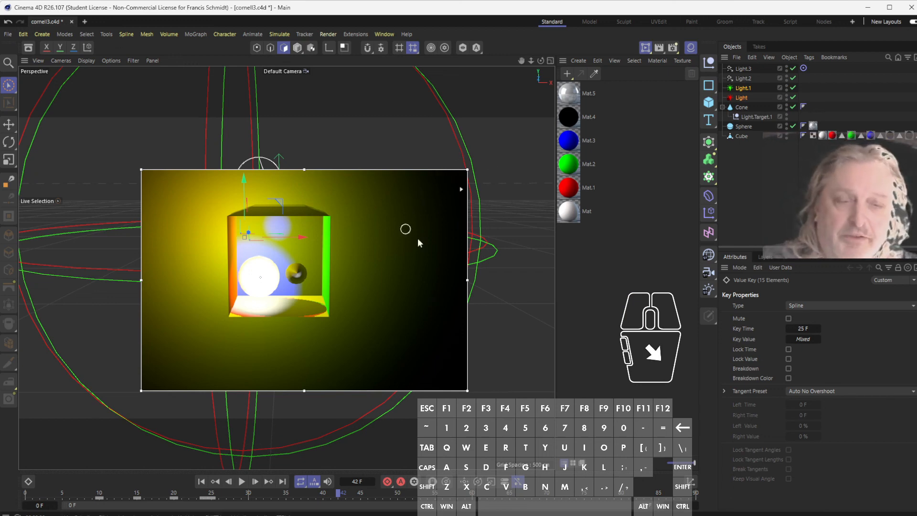
Set the visibility Outer Distance of Light and Light.1 together to 28 cm and keyframe it at frame 42
click(745, 98)
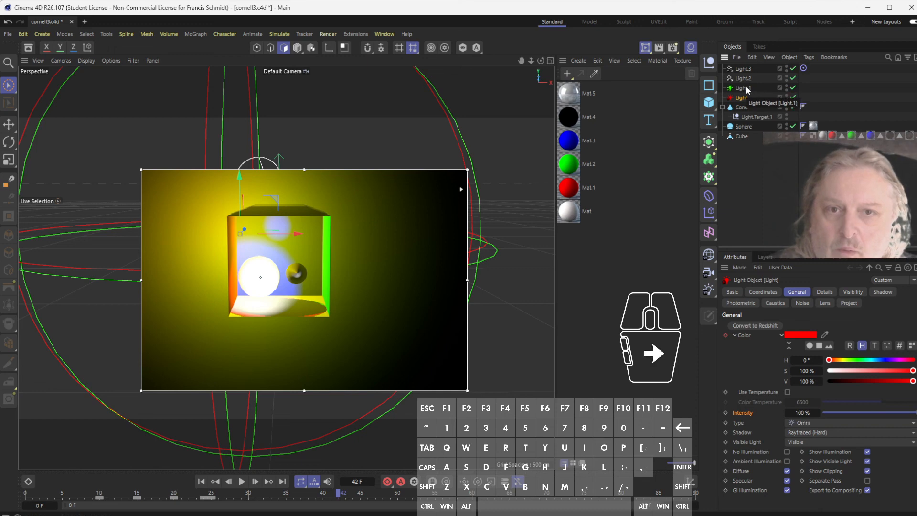
ctrl+click(743, 88)
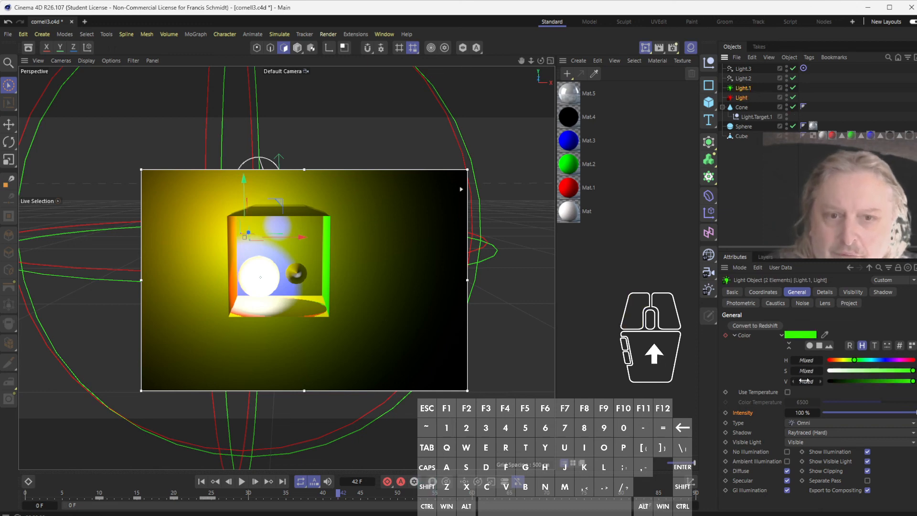
click(827, 293)
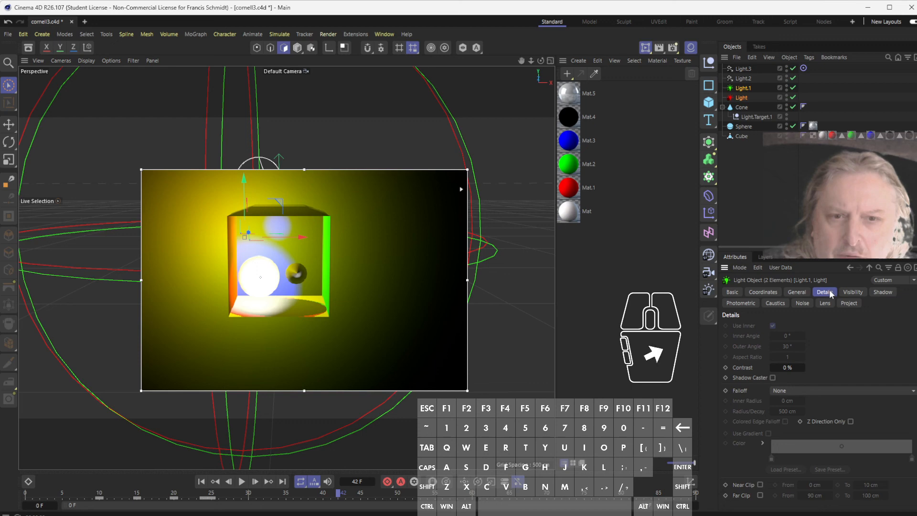
click(854, 292)
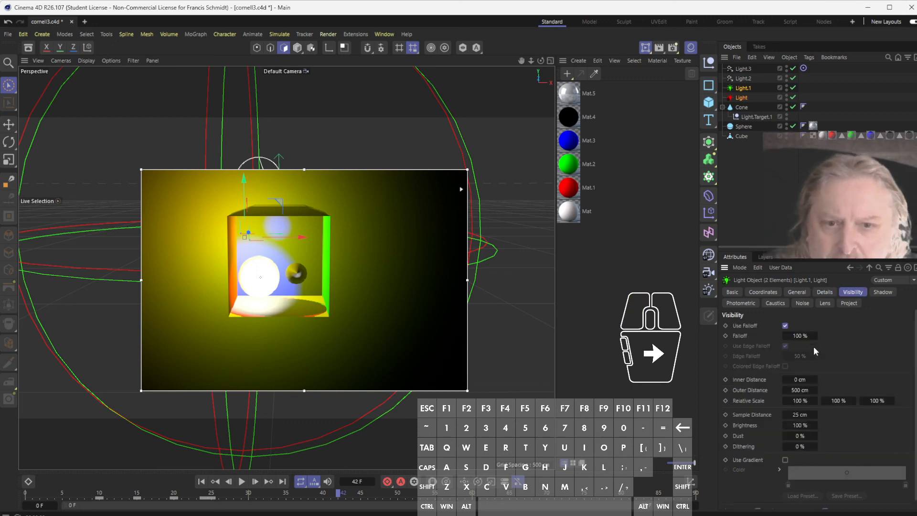
drag(794, 387, 715, 388)
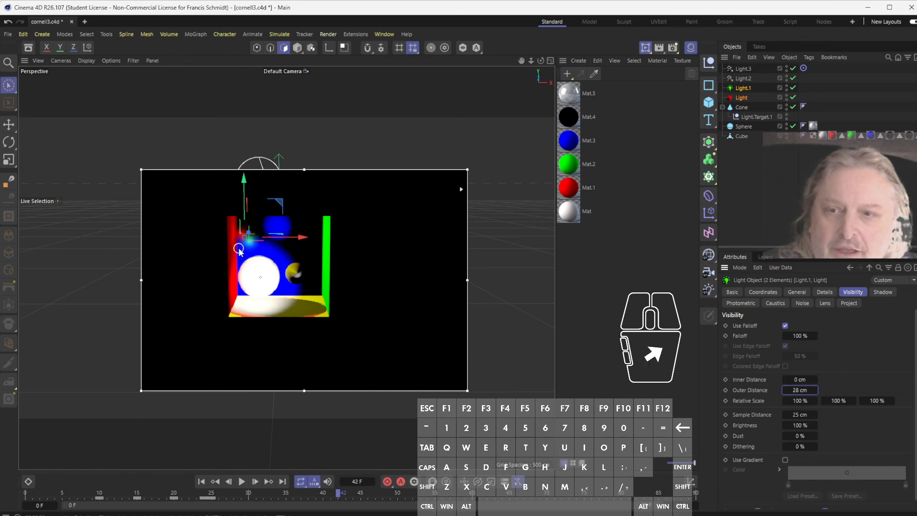
click(725, 390)
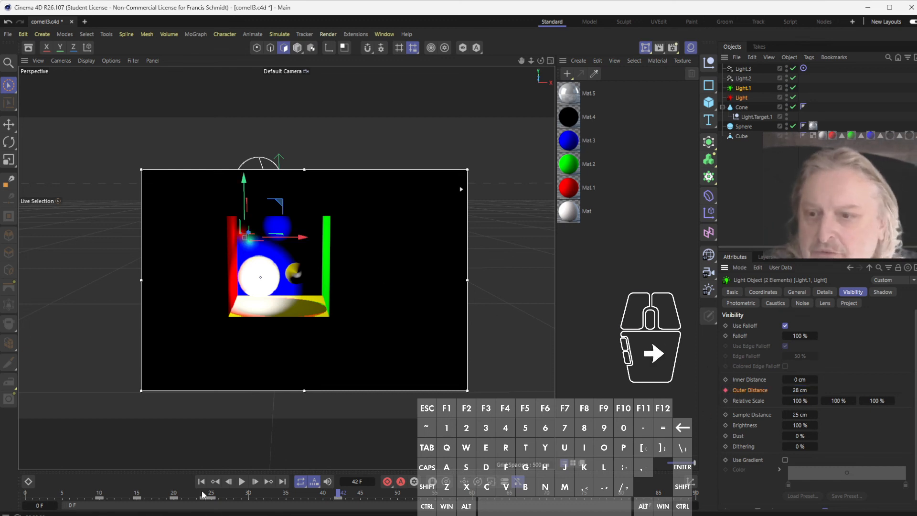
At frame 0, set both lights' visibility Outer Distance to 113 cm and record a keyframe for it
drag(338, 494, 2, 492)
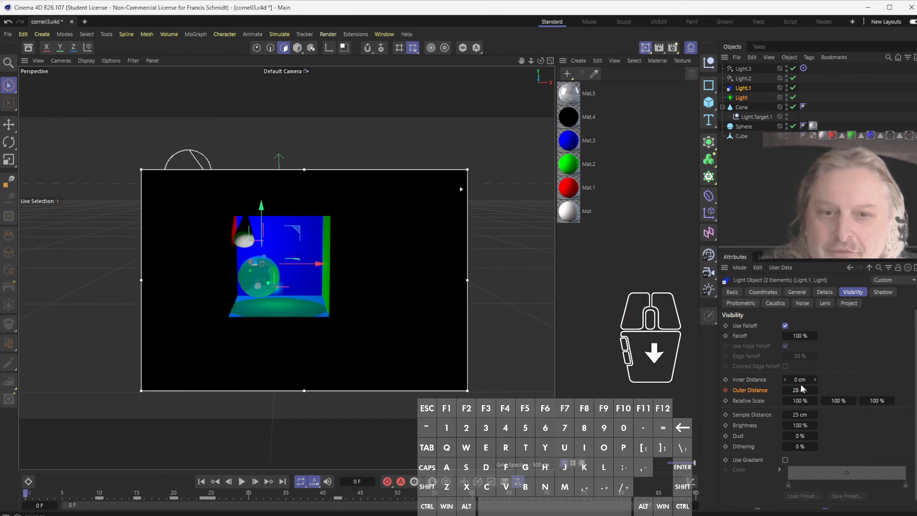
drag(800, 390, 831, 390)
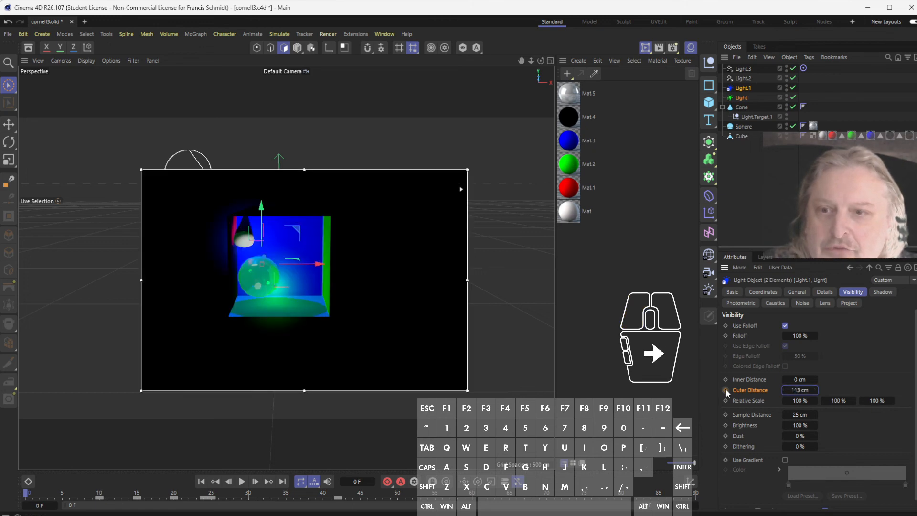
click(726, 390)
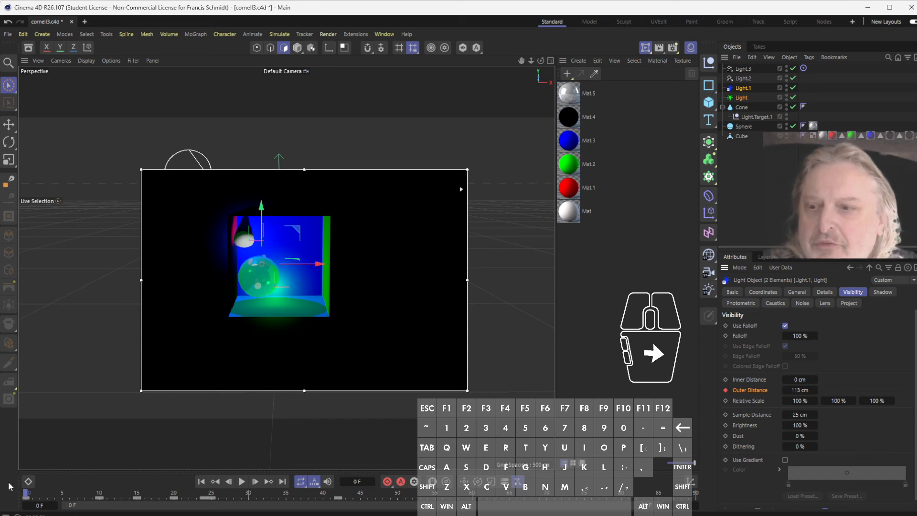
mouse_move(26, 499)
mouse_down()
mouse_move(271, 497)
mouse_move(26, 494)
mouse_up()
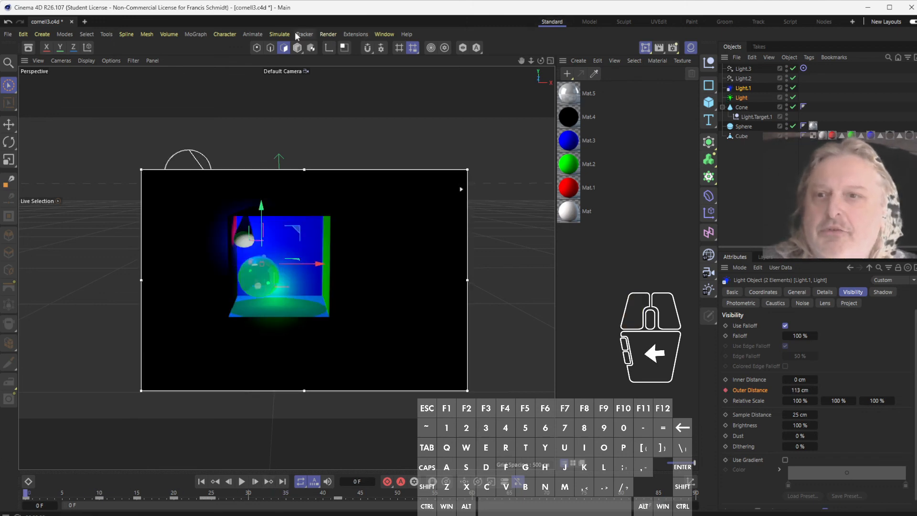
Make a full-render MP4 preview of frames 0 to 25 and play it enlarged to 150 % in the Picture Viewer
click(253, 34)
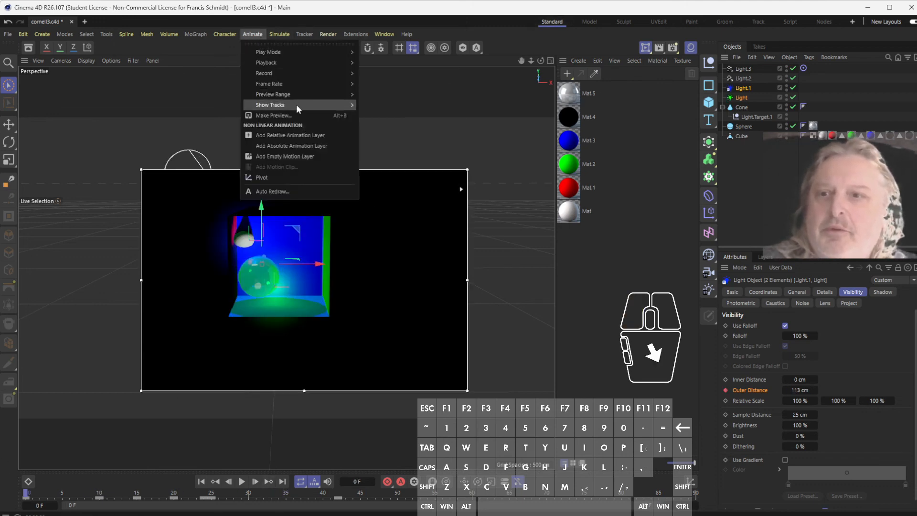
click(299, 117)
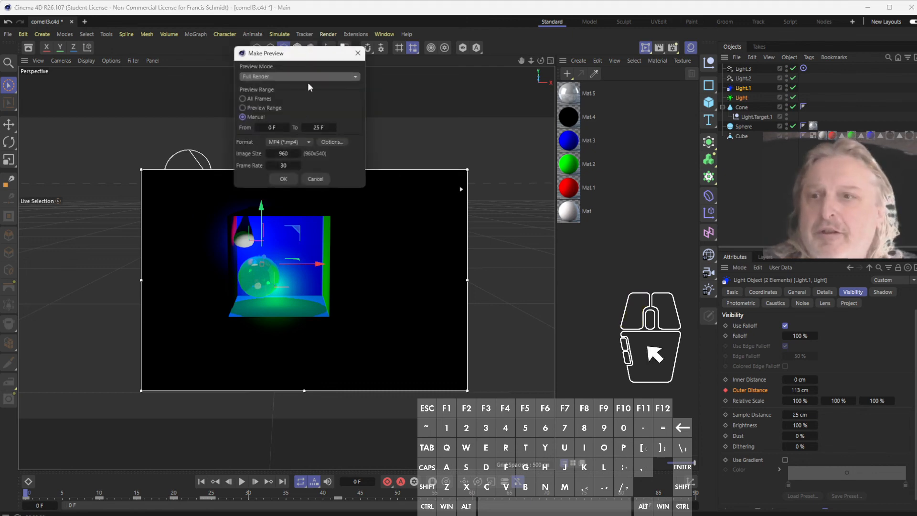
click(283, 179)
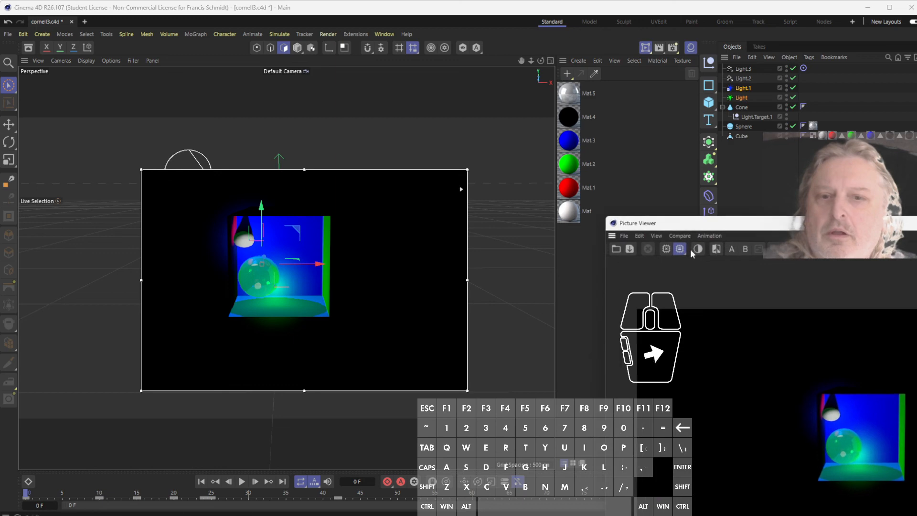
double_click(684, 225)
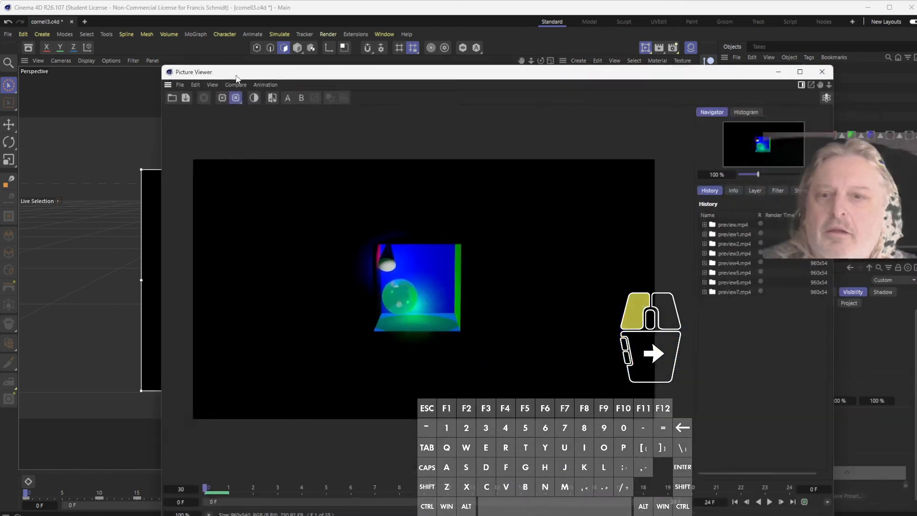
scroll(212, 220, up, 1)
scroll(232, 210, up, 1)
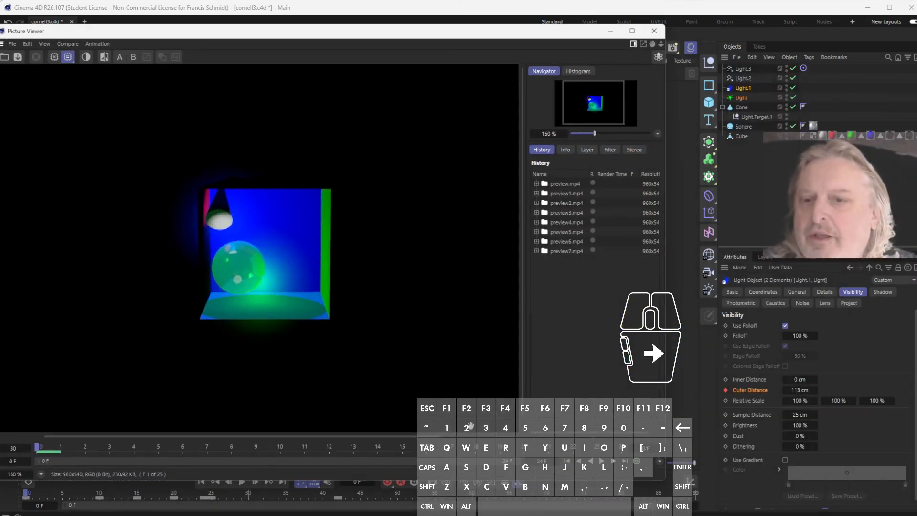
click(601, 462)
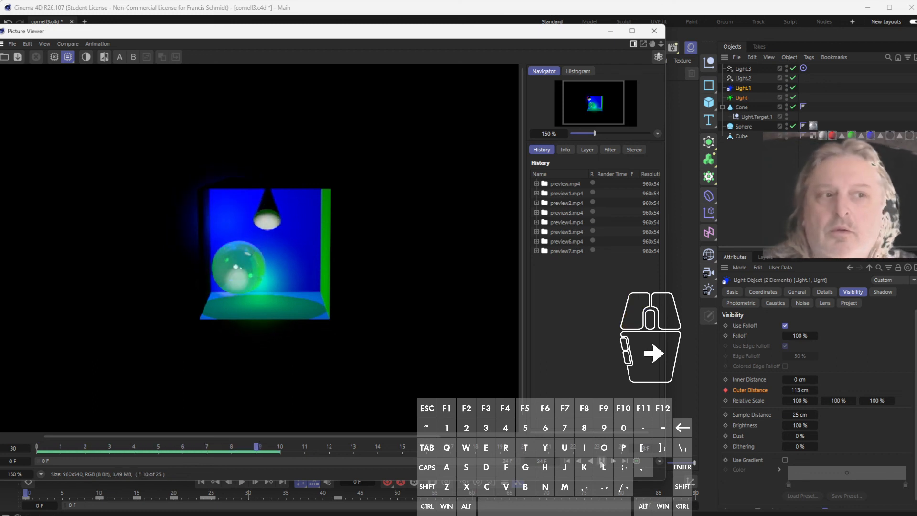